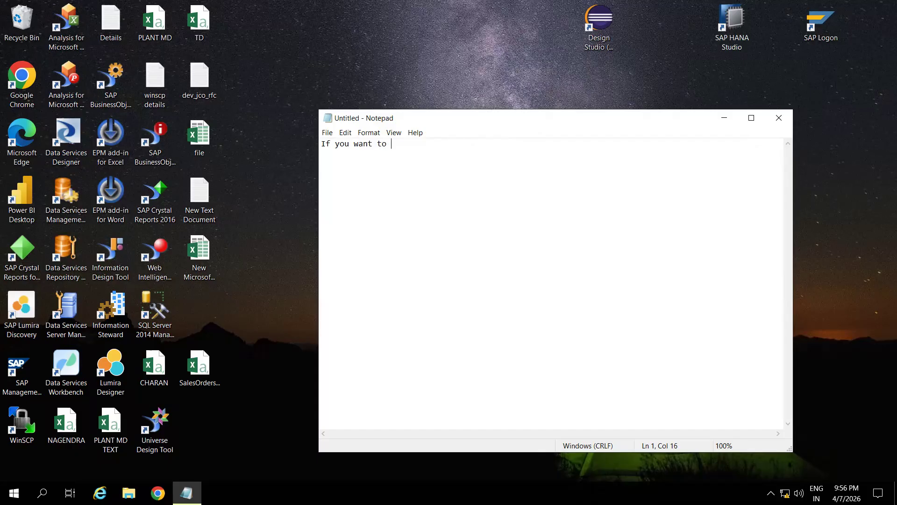
Complete the opening note with "get the difference between 2 dates then we need to create 2 formula variables with repalcement path." and maximize the window.
text(difference between )
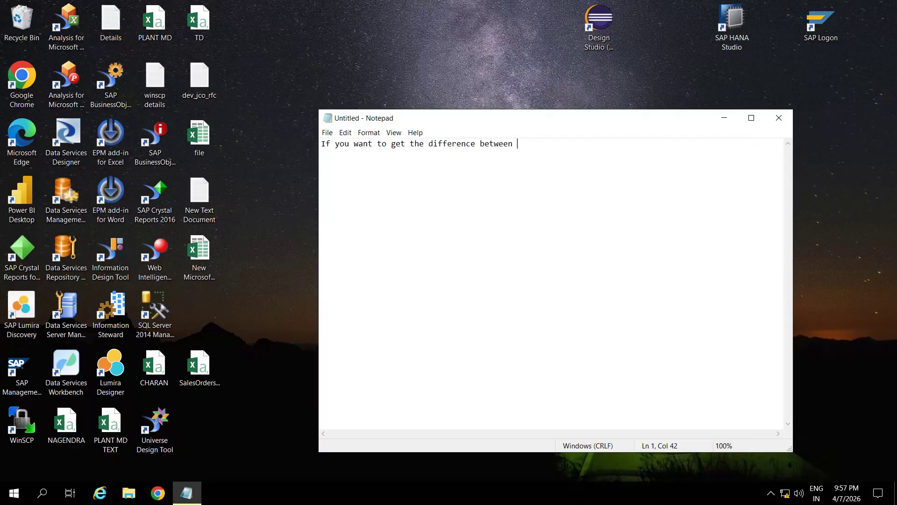
text(2 dates then we need to c)
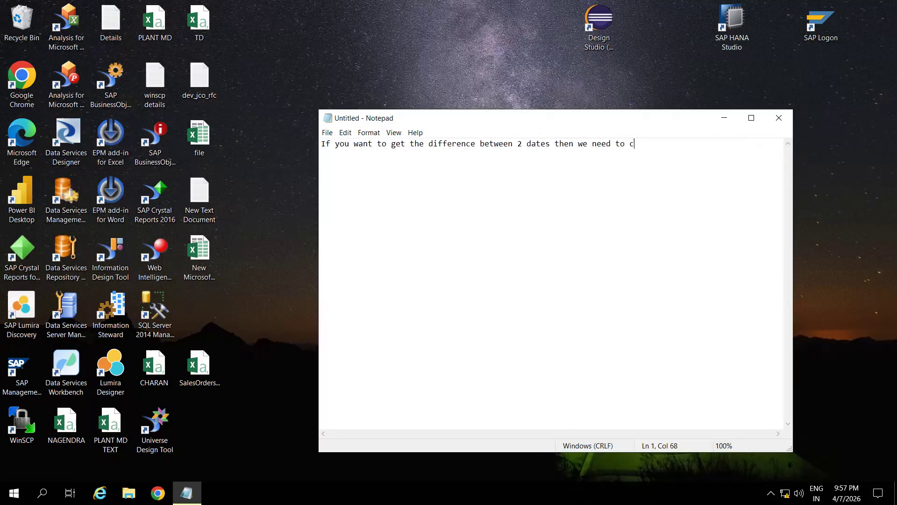
text(reate2 formula variables with)
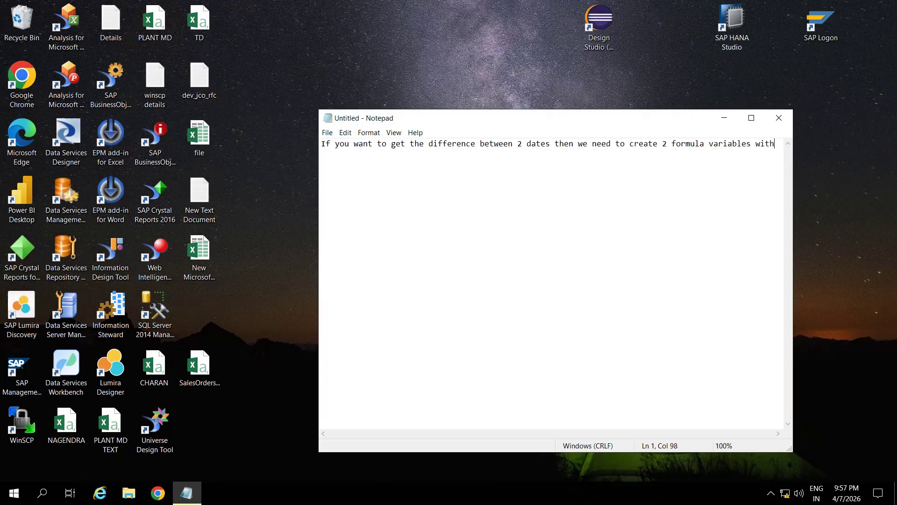
text( repalcement)
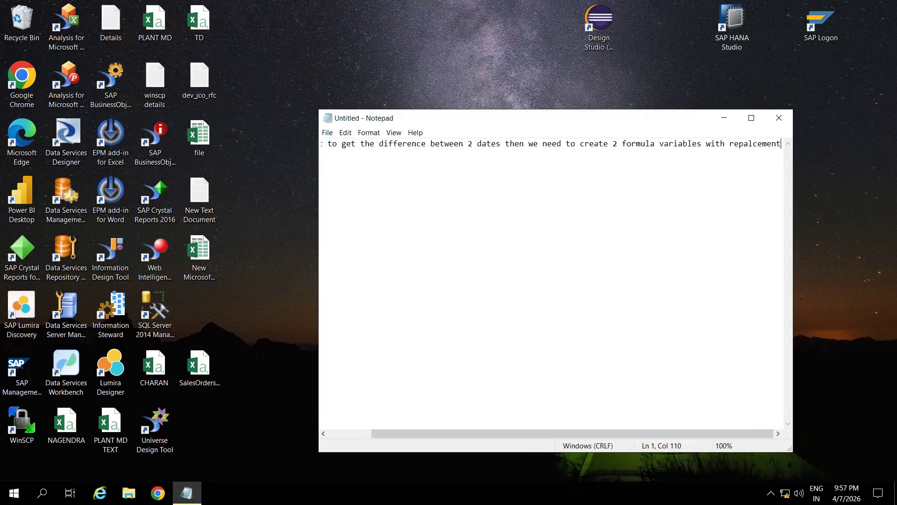
text( path.)
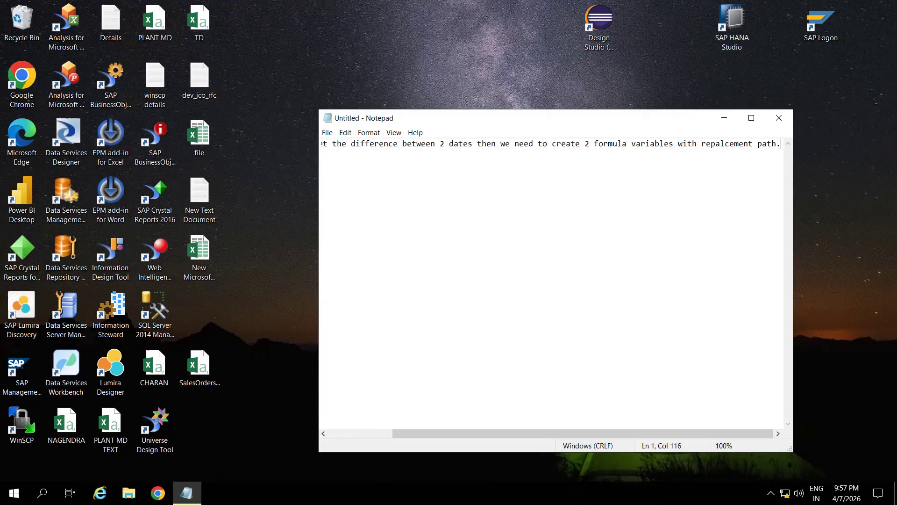
click(753, 116)
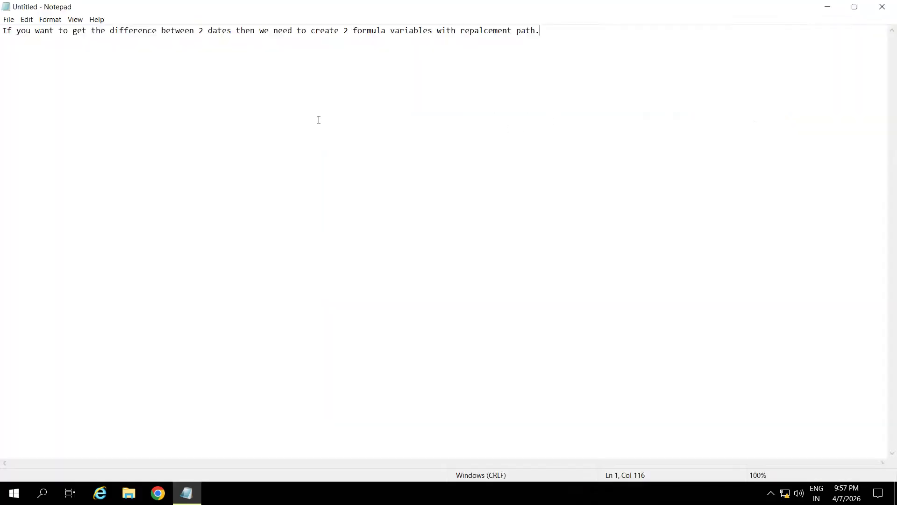
Add two separate lines to the note: "One date is from date" and "2nd date is TO date".
key(Return)
key(Return)
text(One date is from date)
key(Return)
key(Return)
text(2nd date)
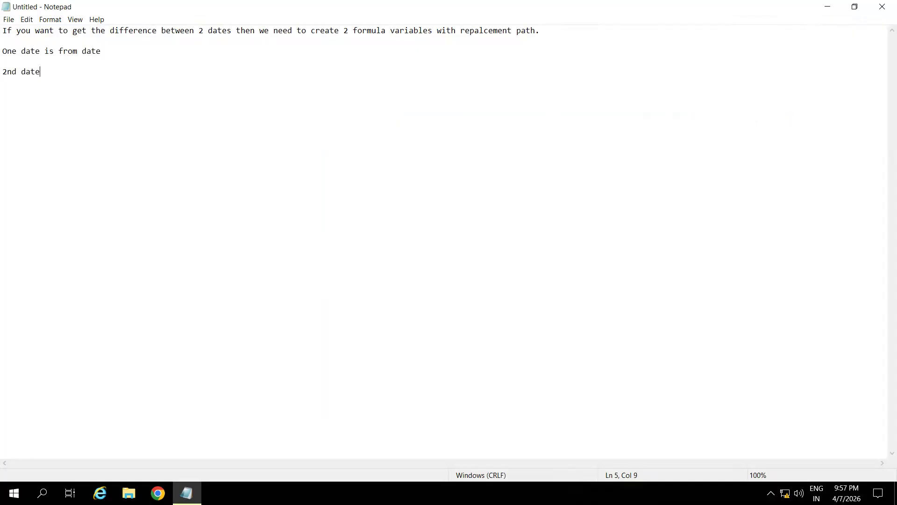
text( is TO date)
Add the line "we need to ge the difference between 2 dates in the Bex Query level".
key(Return)
text(we need to ge the)
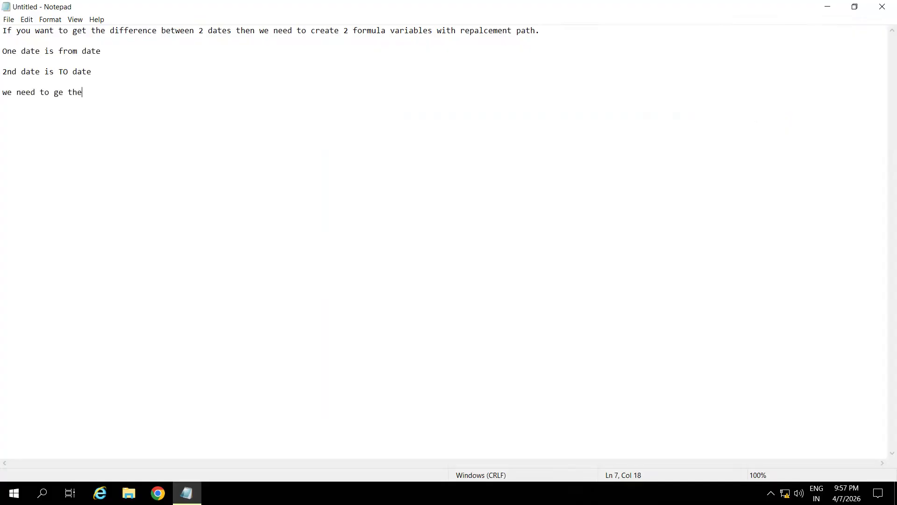
text( difference between 2 dates )
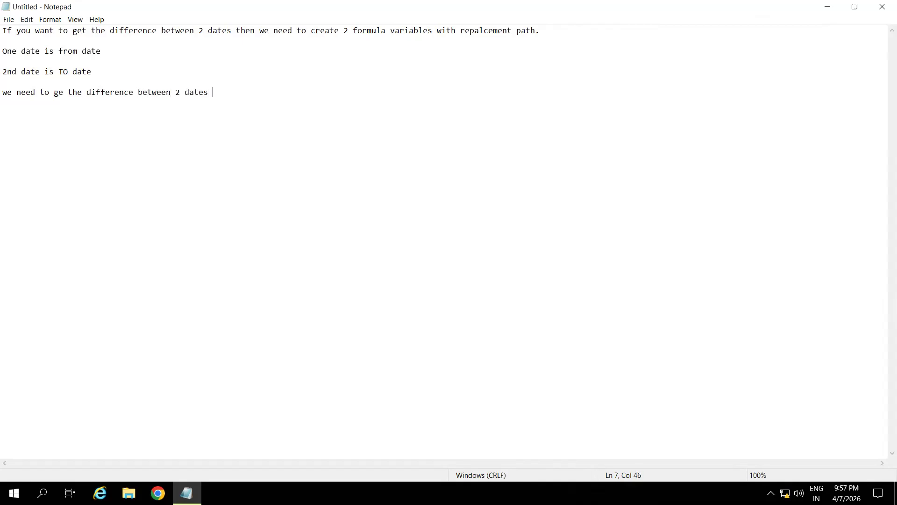
text(in the r)
key(BackSpace)
text(Bex Query level)
Add the line "for this requirement we need to create 2 formula variables", separated by a blank line.
key(Return)
key(Return)
text(for this requirement)
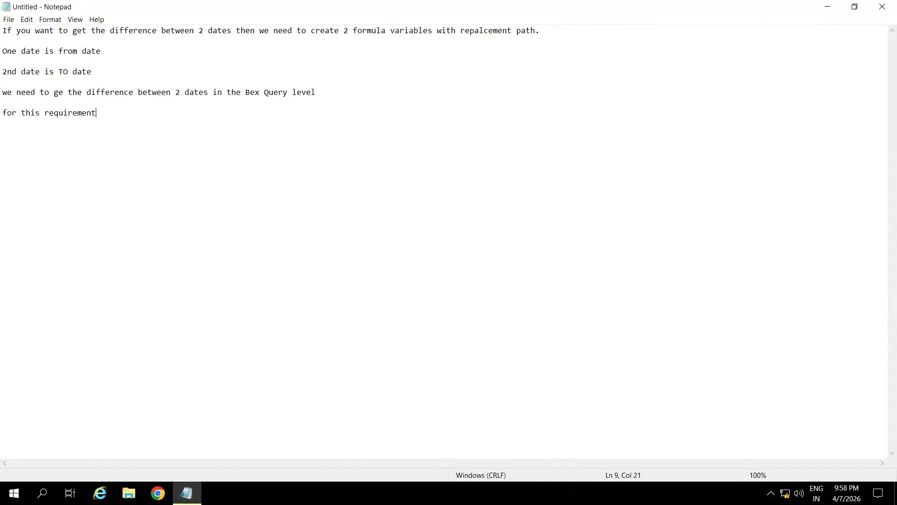
text( we need to create 2 formula variables)
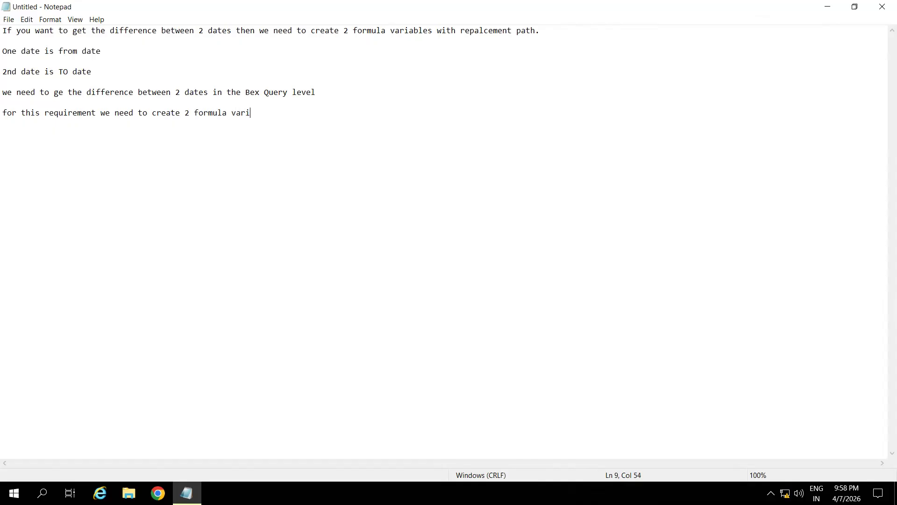
Add the line "May be you will get doubt, by using 2 dates we can create formula and get the difference in the column level".
key(Return)
key(Return)
text(May be you wi)
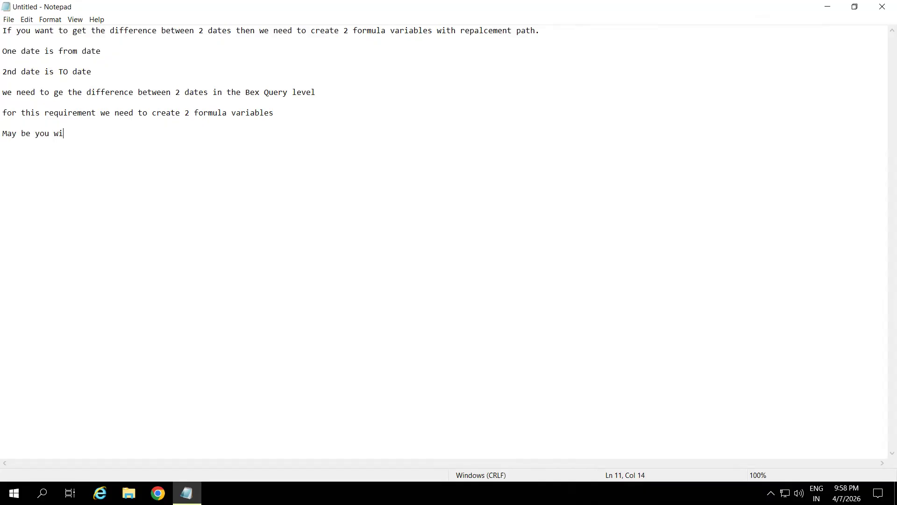
text(ll get doubt, by using 2 date)
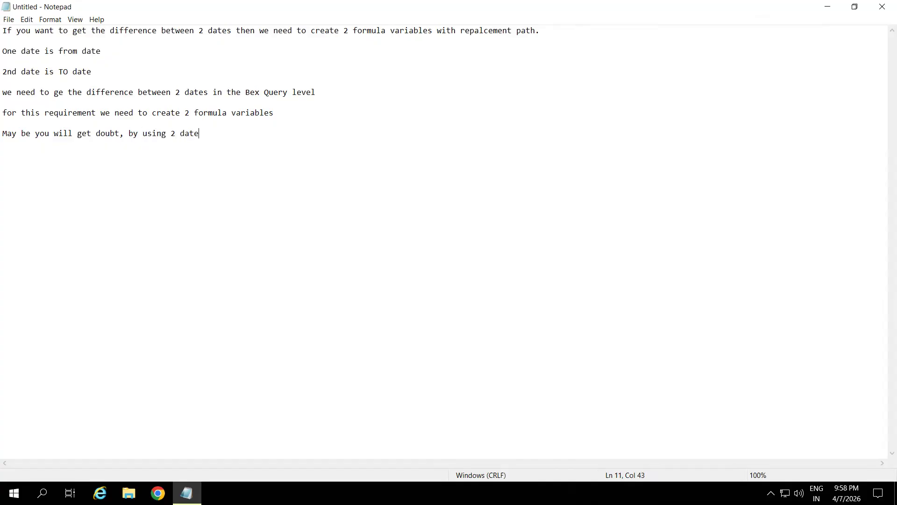
text(s we can )
text(get c)
key(BackSpace)
key(BackSpace)
key(BackSpace)
key(BackSpace)
key(BackSpace)
text(create formula and get the d)
key(BackSpace)
text(difference )
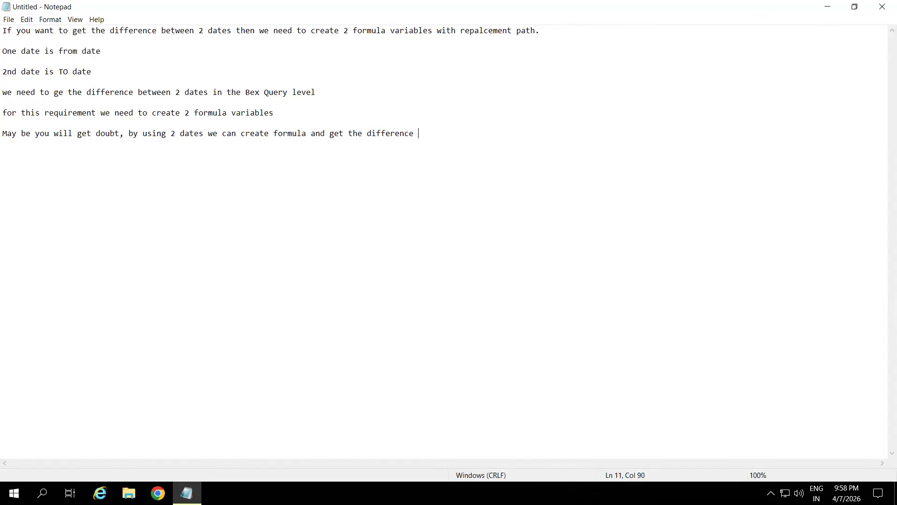
text(in the column level)
Begin a new line with "our from and to dates are defined as CHARACTERSTIC Dates so".
key(Return)
text(our from and to dates are fe)
key(BackSpace)
key(BackSpace)
text(defined as)
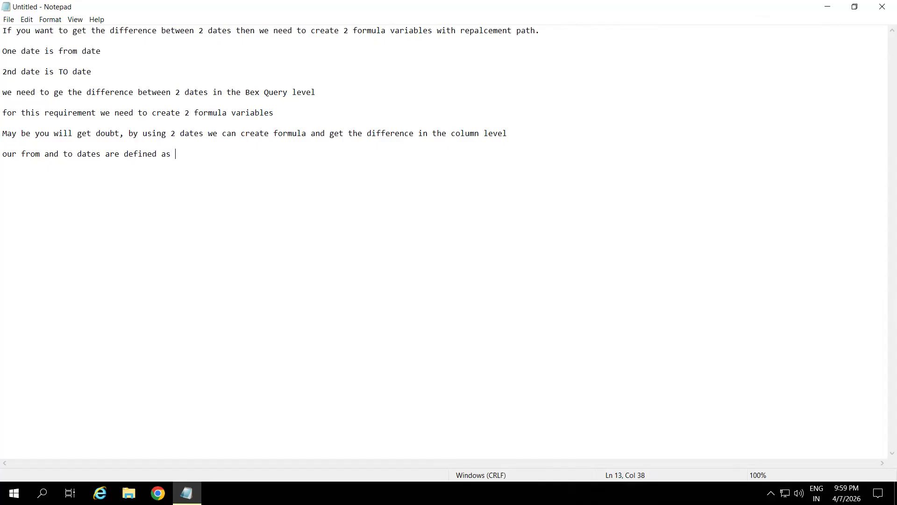
text( CHARACTERU)
key(BackSpace)
text(STIC Dates so )
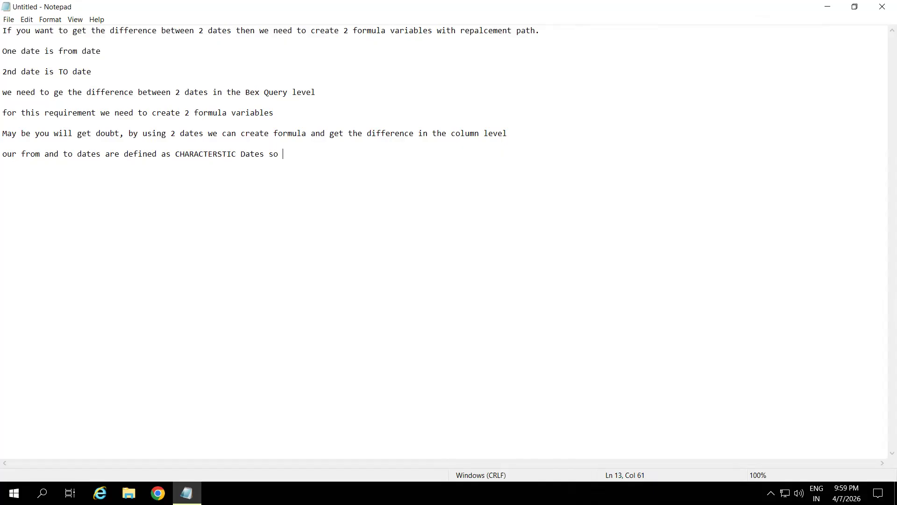
Complete the line with "due to this we need to convert char to number by using formula varaible" and leave a blank line below.
text(due to this we need to convert)
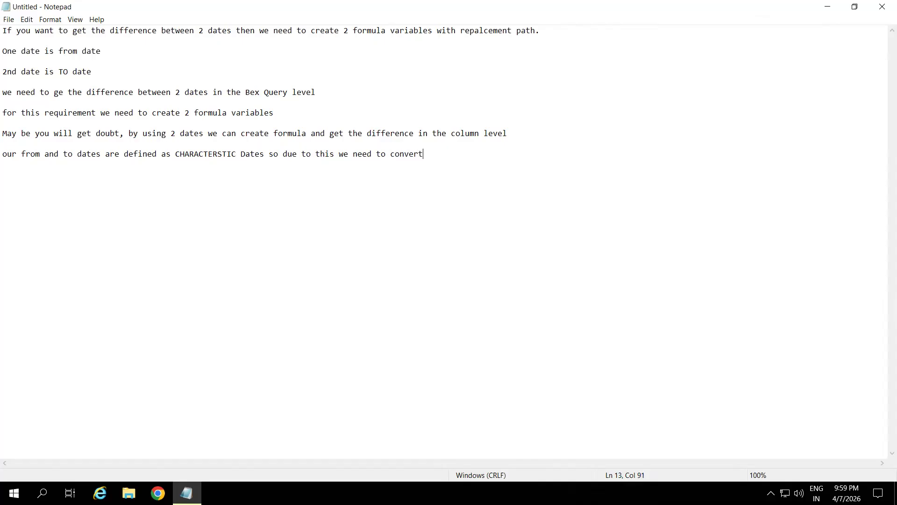
text( char to number by using formuala)
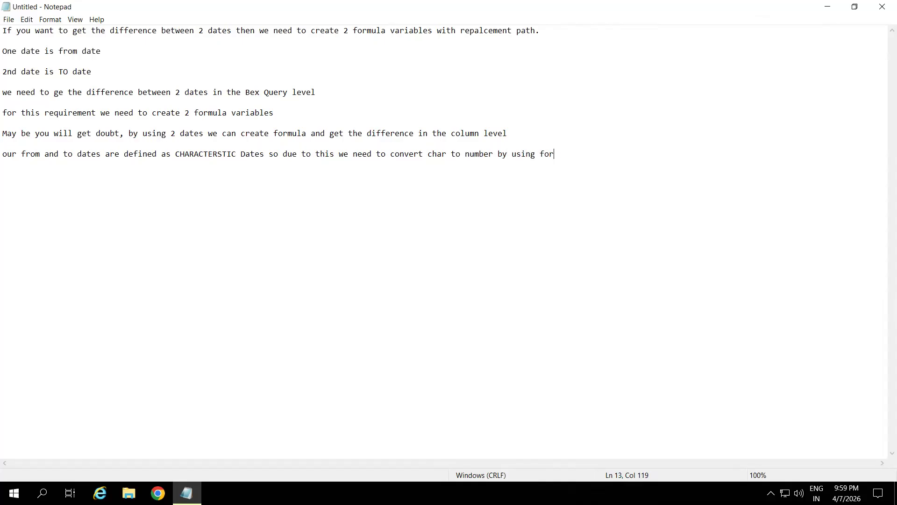
key(BackSpace)
key(BackSpace)
key(BackSpace)
text(la varaible)
key(Return)
key(Return)
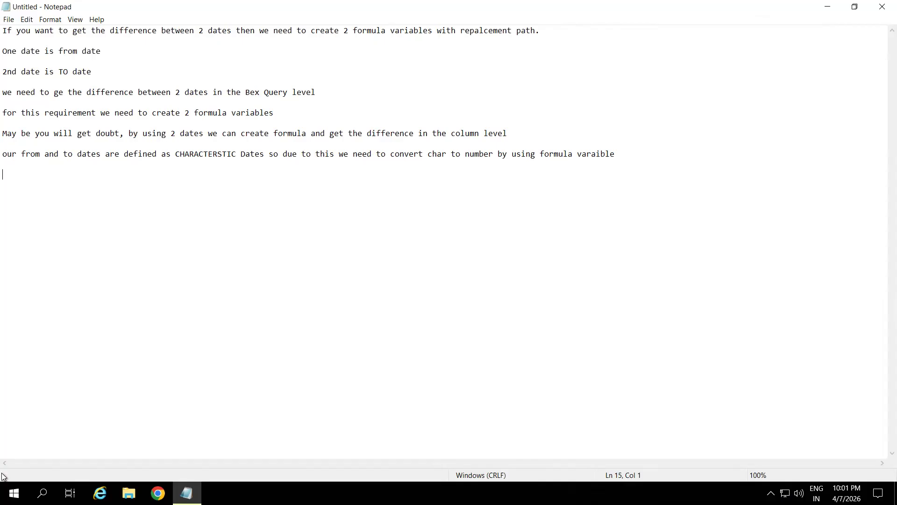
Start SAP Logon from the desktop and open a connection to the BW system.
key(super+d)
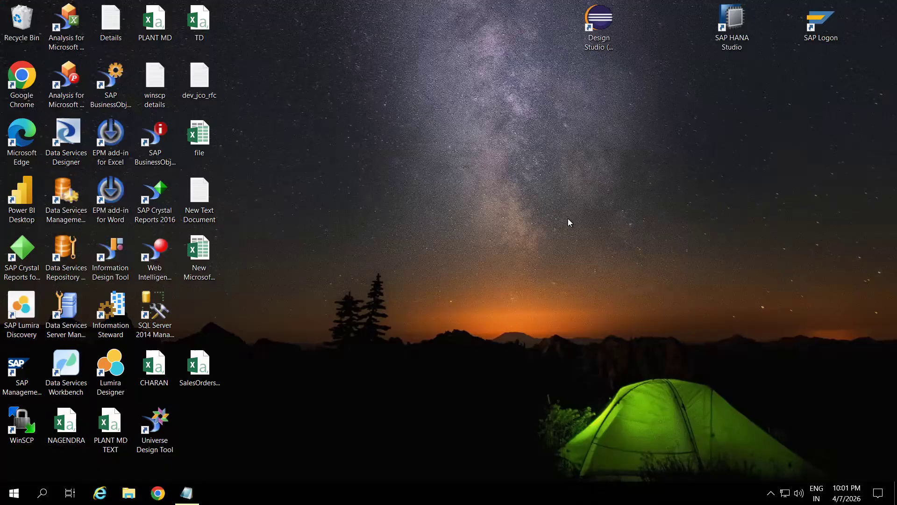
double_click(821, 33)
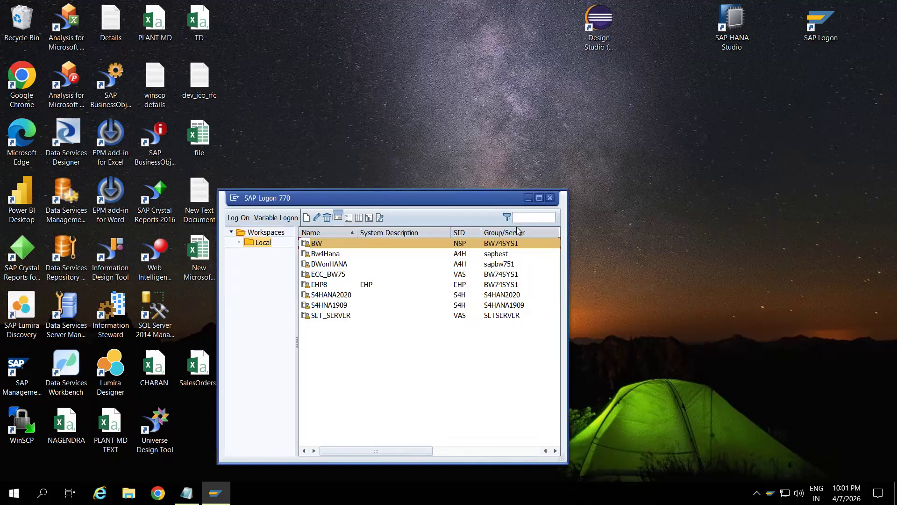
double_click(340, 245)
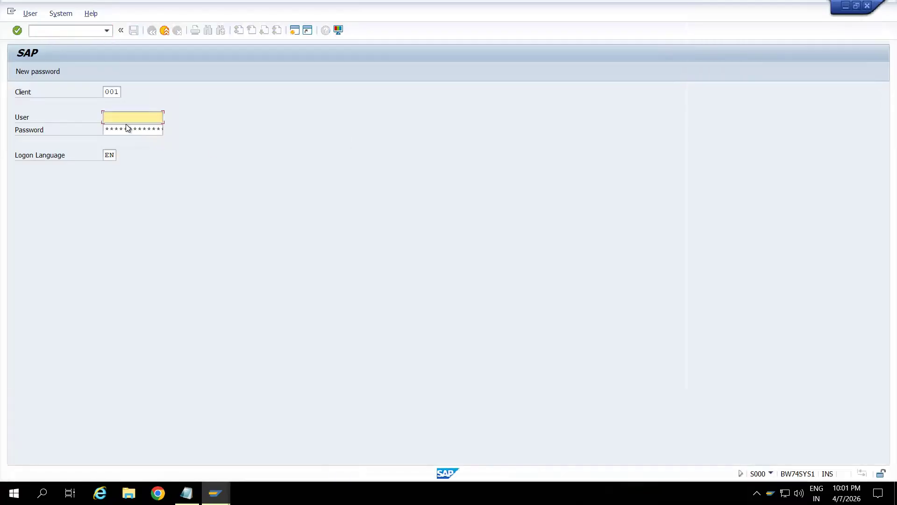
Log on to client 001 with the first remembered user name and the account password.
click(124, 122)
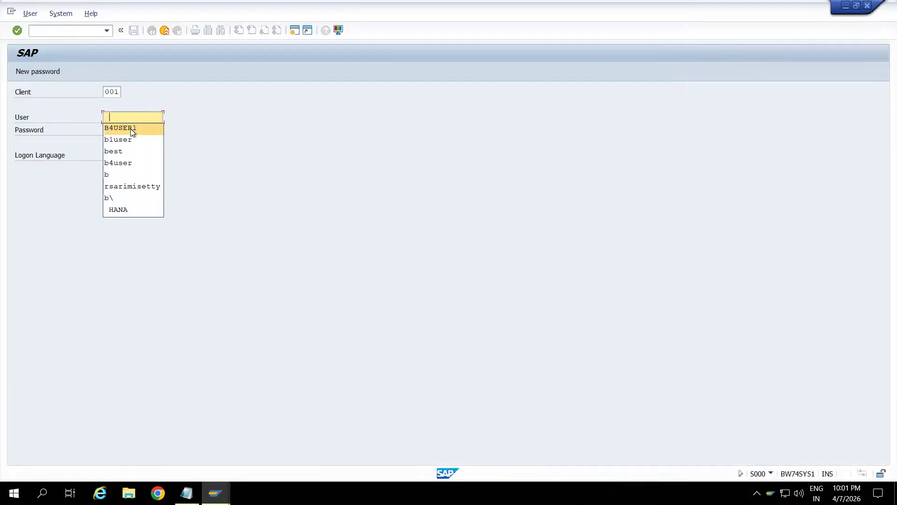
click(132, 127)
click(144, 130)
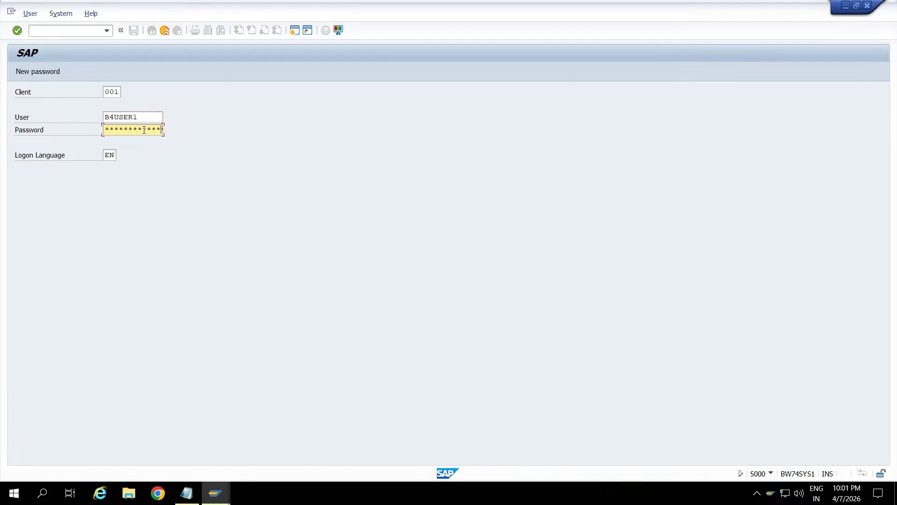
key(Return)
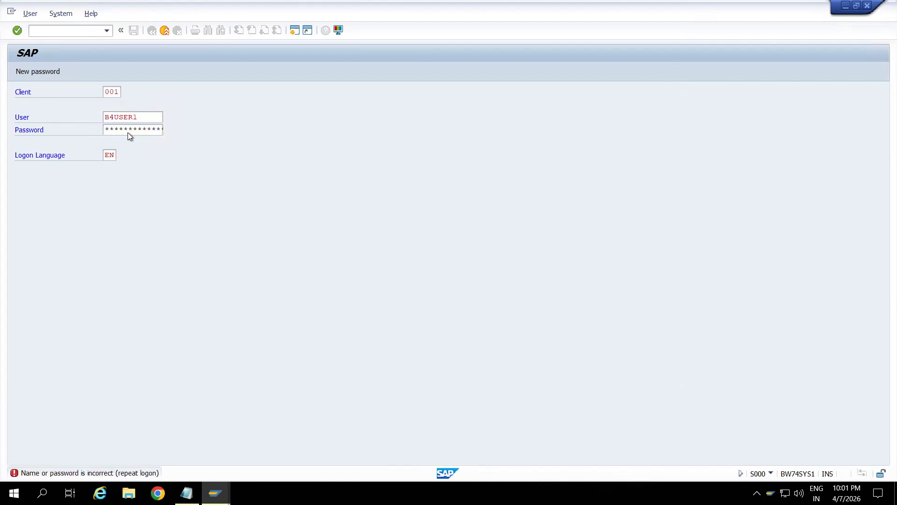
key(Return)
click(322, 334)
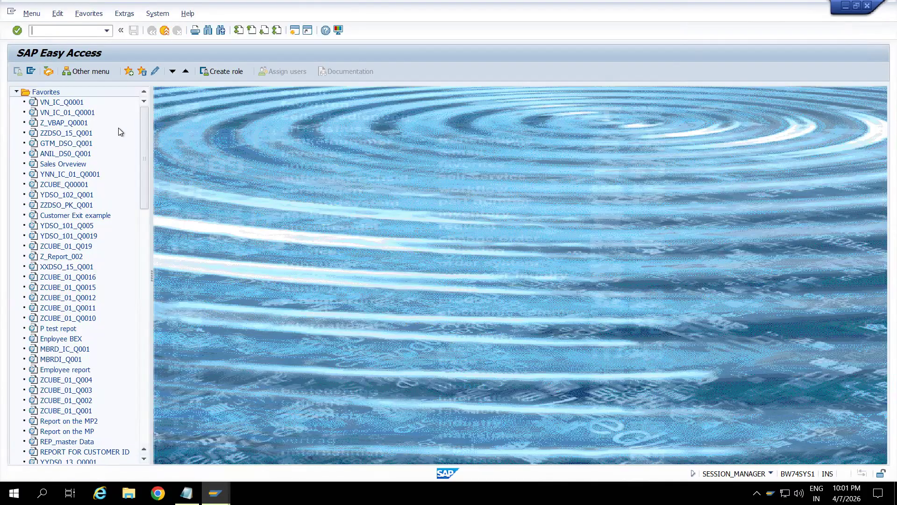
Run transaction rsa1 and dismiss the information message to enter the Data Warehousing Workbench.
text(rsa1)
key(Return)
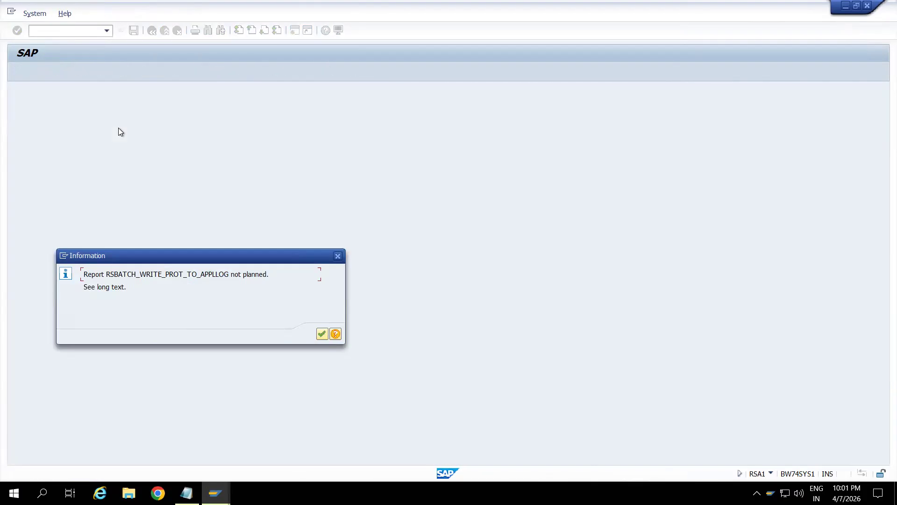
click(322, 333)
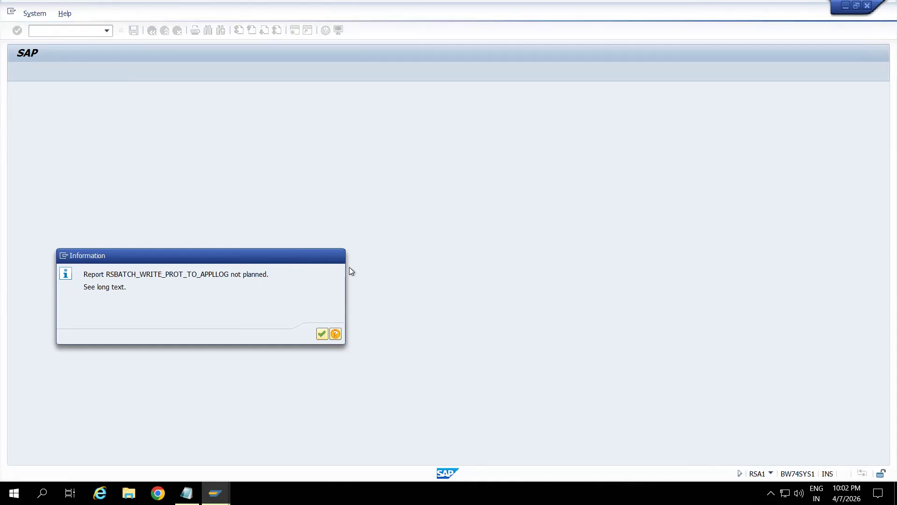
drag(253, 257, 324, 140)
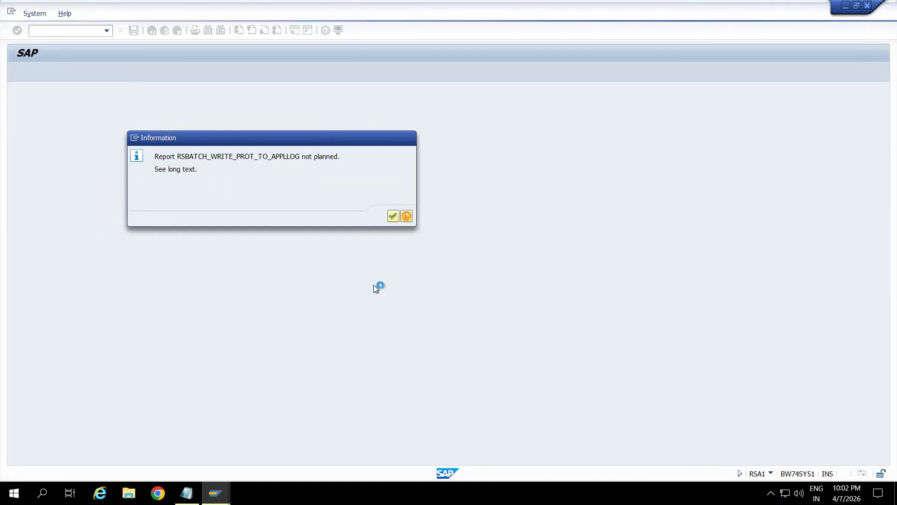
key(Return)
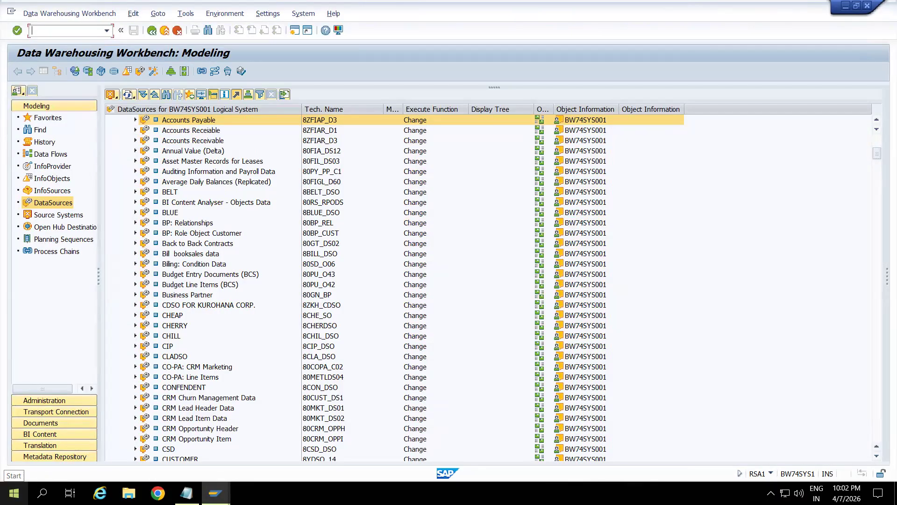
Show the InfoProvider tree in Modeling and browse the info areas near the end of the list.
click(50, 168)
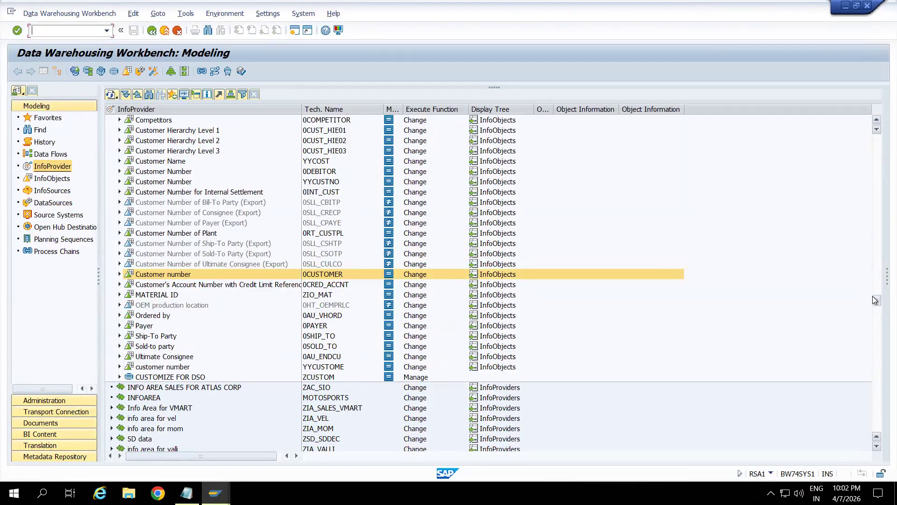
drag(878, 302, 880, 424)
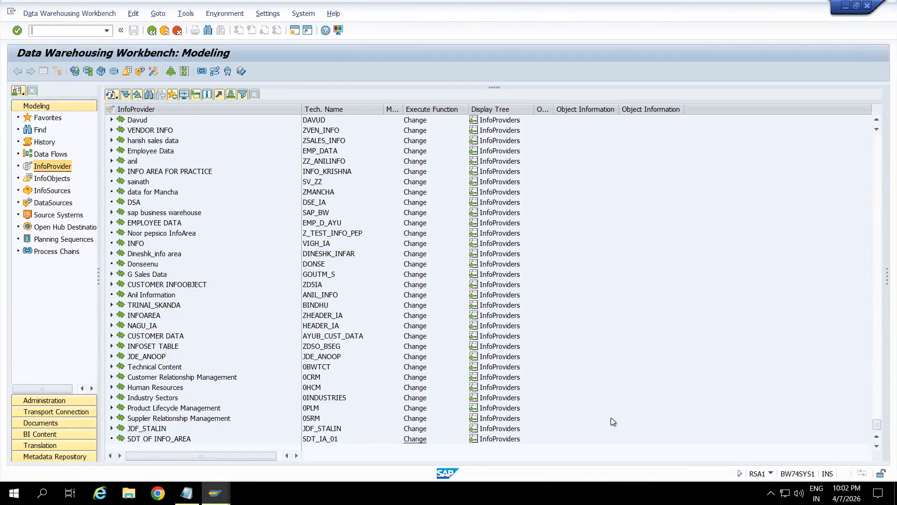
click(113, 431)
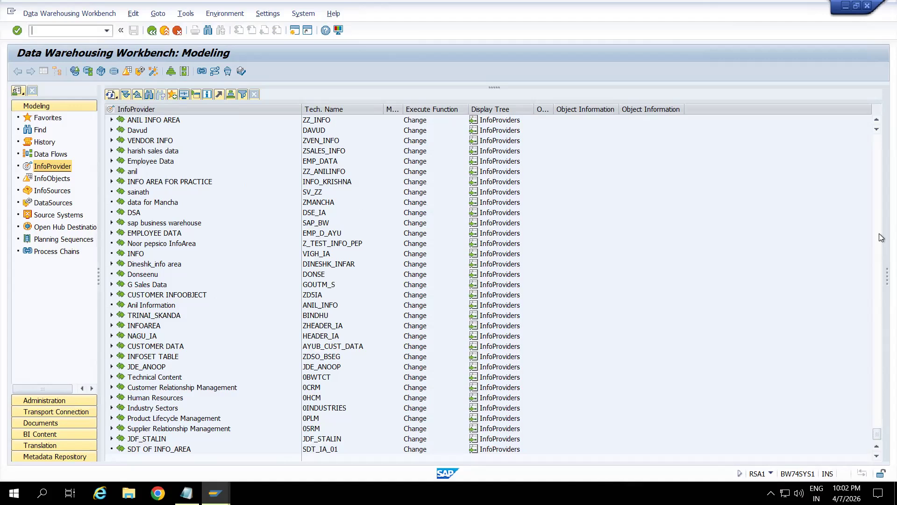
scroll(879, 236, up, 10)
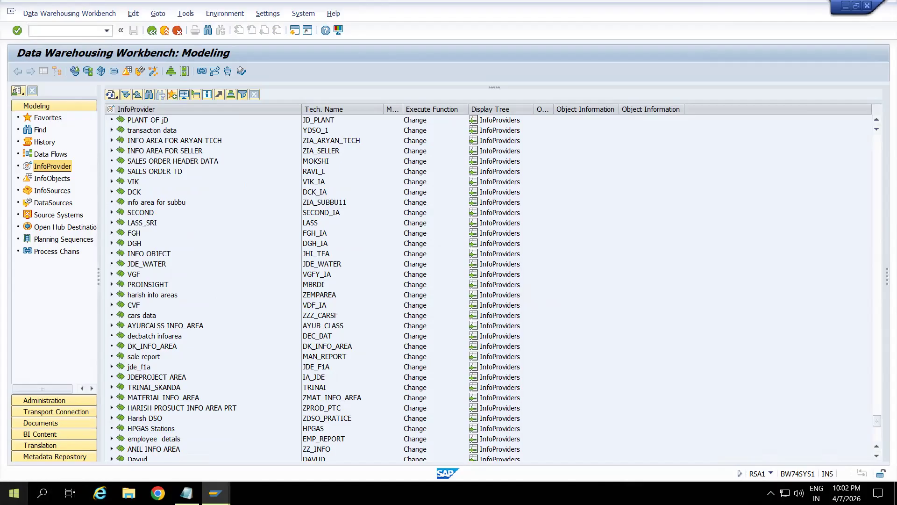
Start the BEx Query Designer from Business Explorer and log on to the BW system with the account password.
click(13, 493)
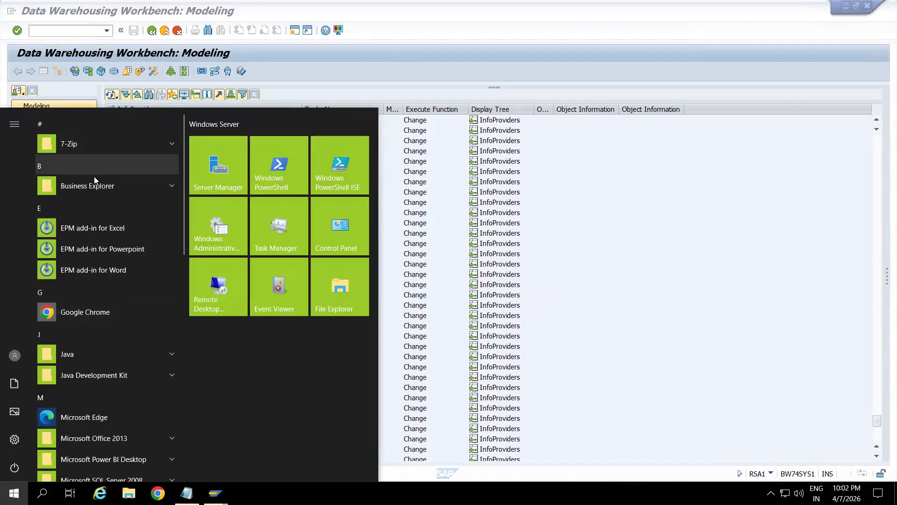
click(94, 184)
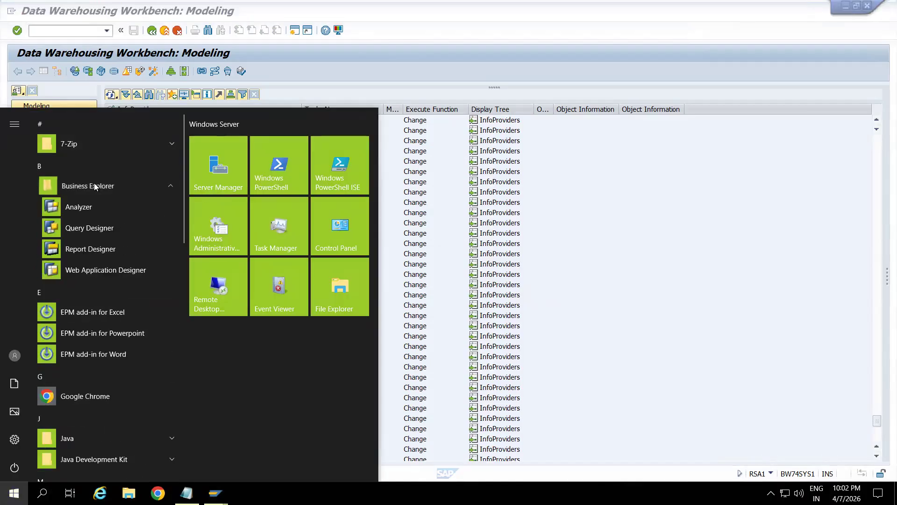
click(92, 227)
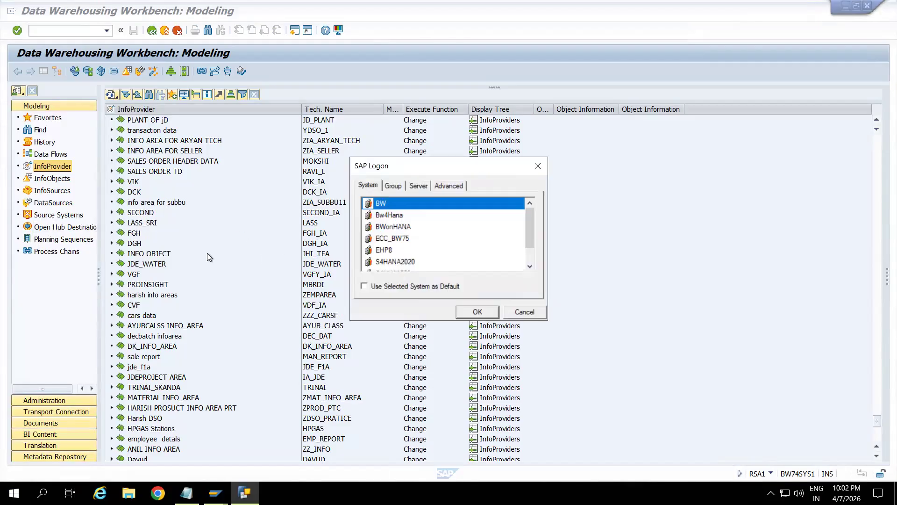
double_click(388, 206)
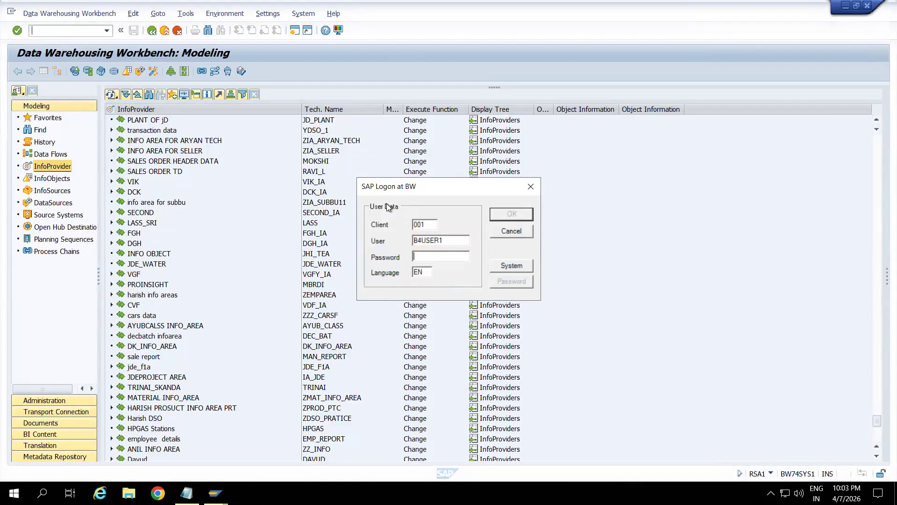
text(******)
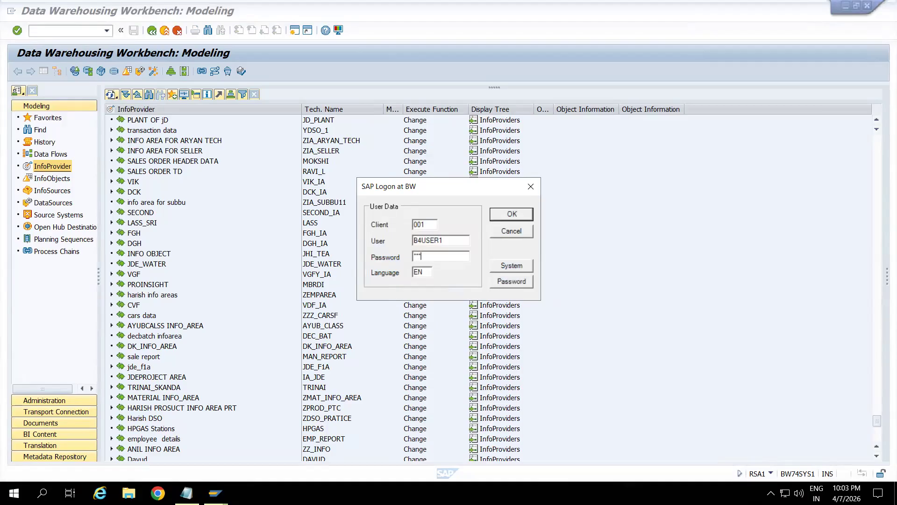
text(*****)
key(Return)
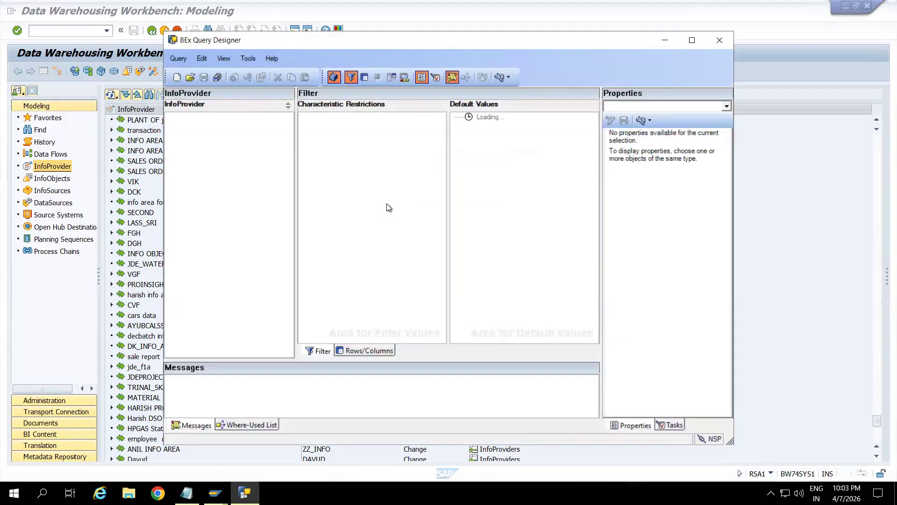
Open query ZZDSO_15_Q001 from the history and examine its rows and columns, including the Number of Records key figure.
click(189, 78)
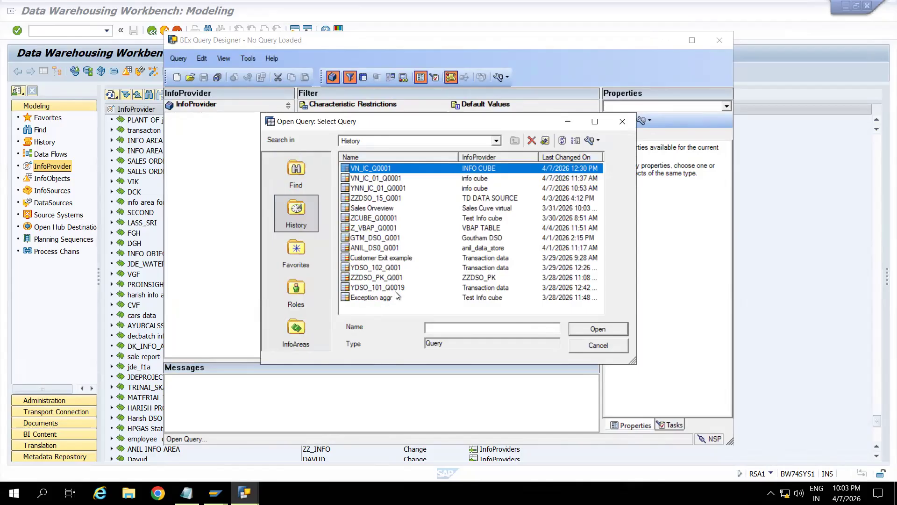
click(374, 199)
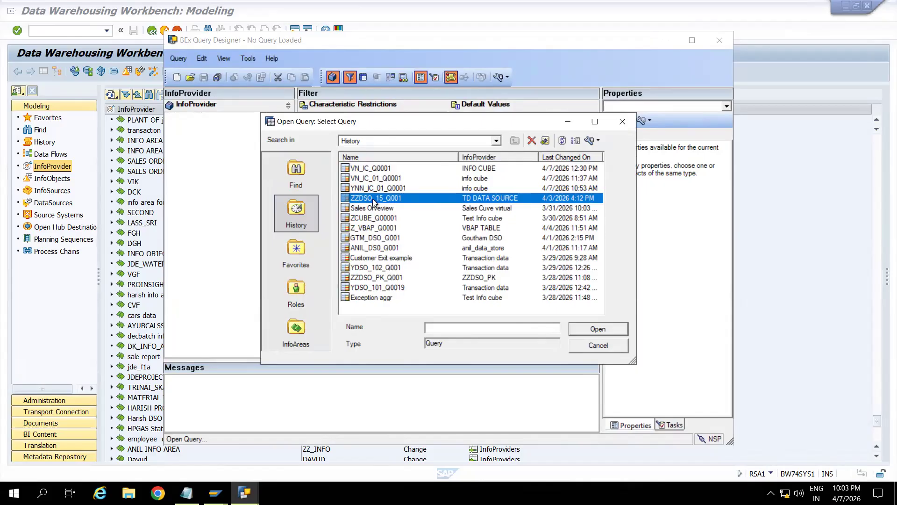
double_click(372, 198)
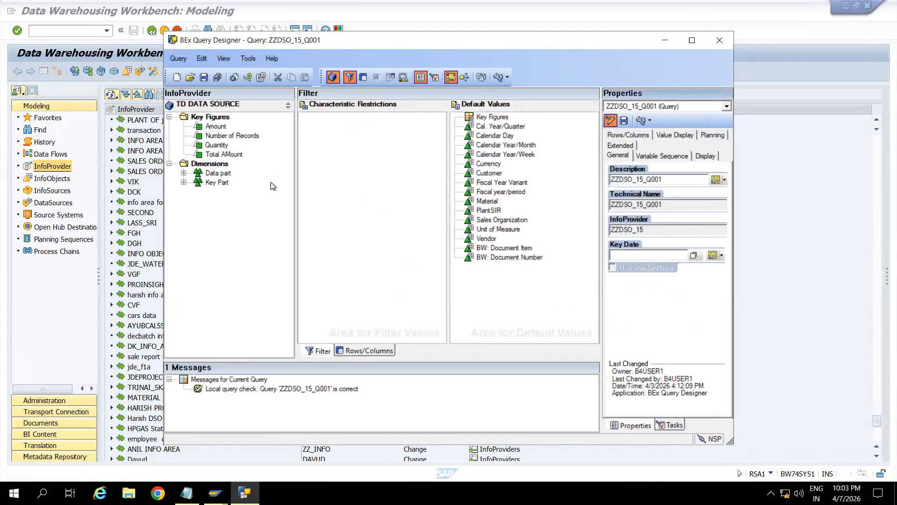
click(368, 351)
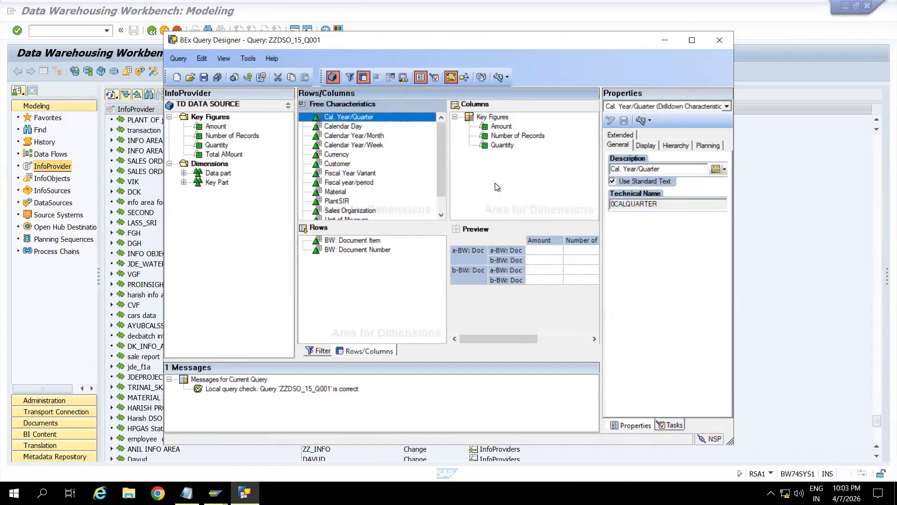
click(524, 136)
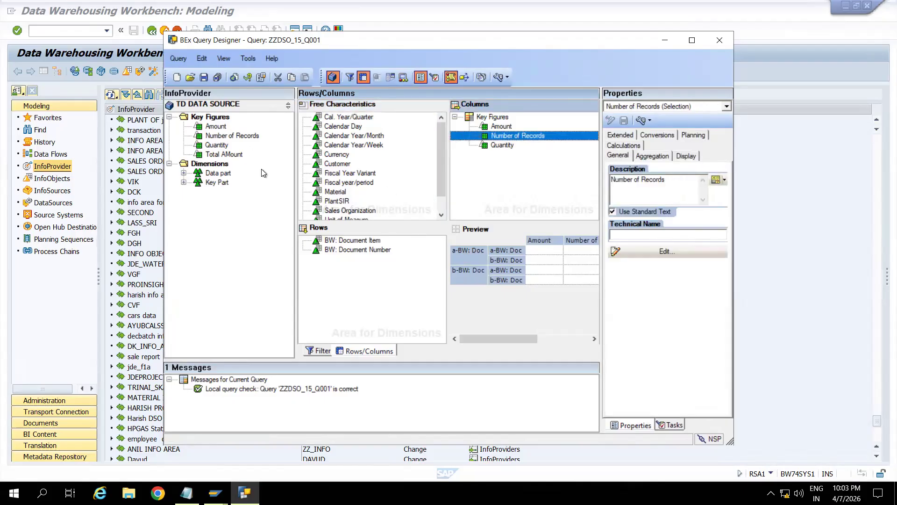
Open query YDSO_101_Q0019 from the history and look at the definition of Formula 1 in its columns.
click(190, 78)
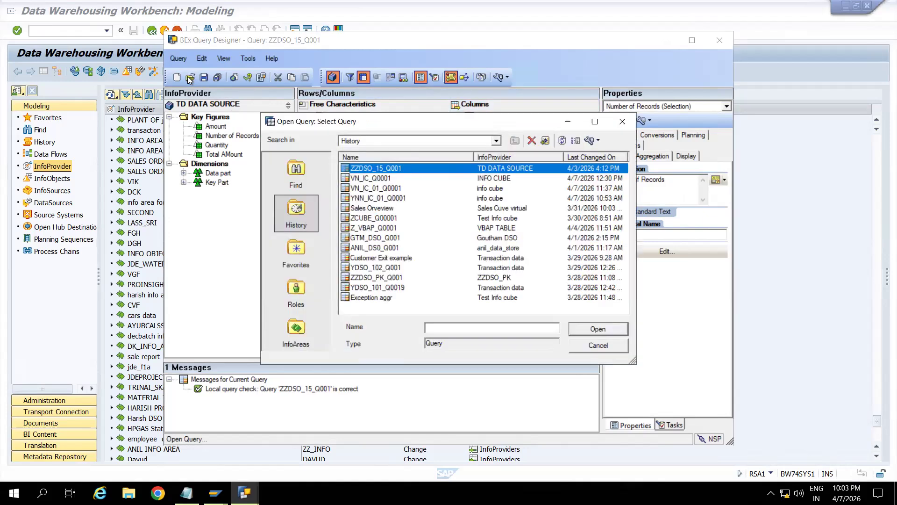
click(380, 179)
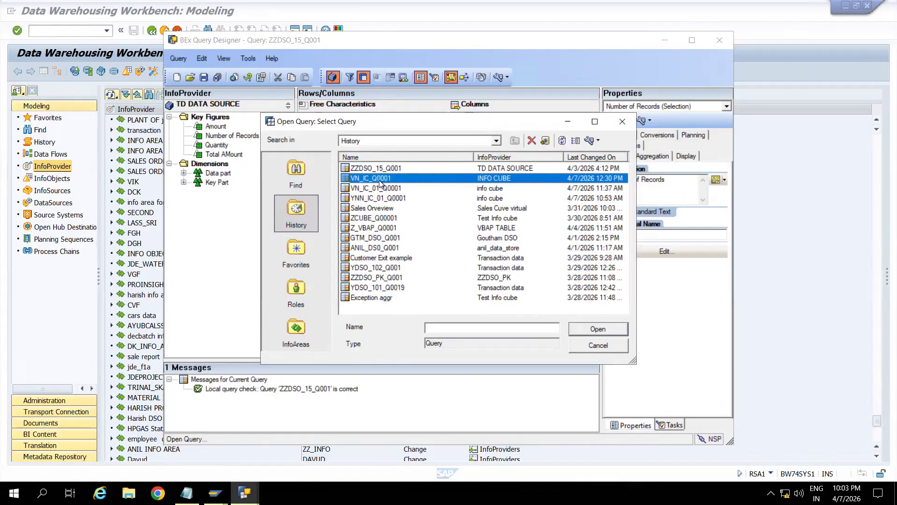
click(386, 199)
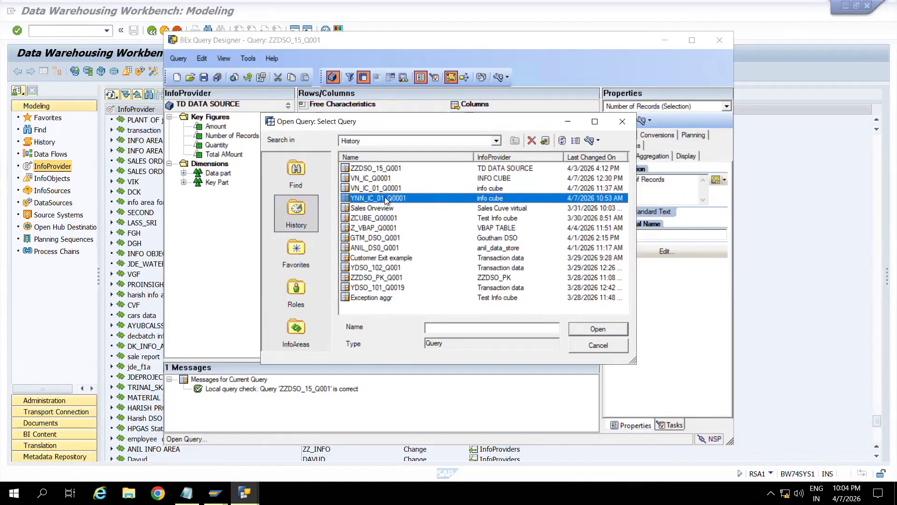
click(599, 122)
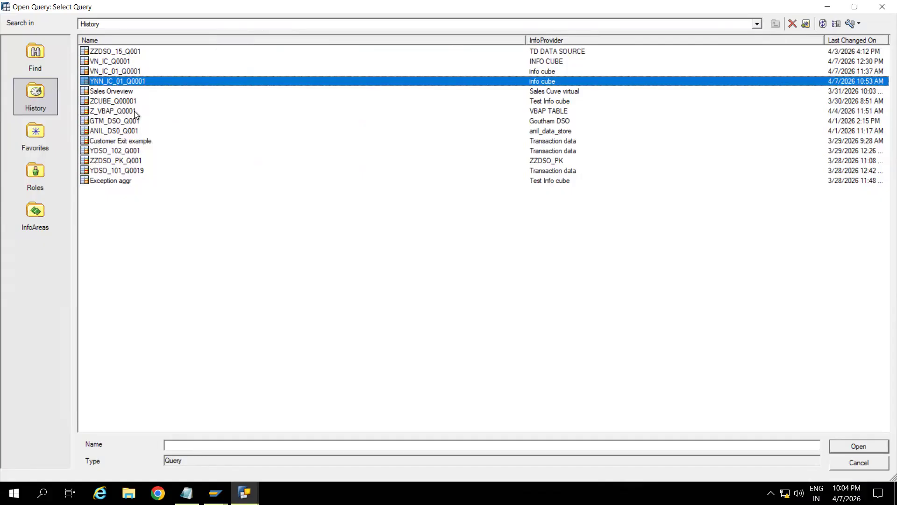
click(120, 151)
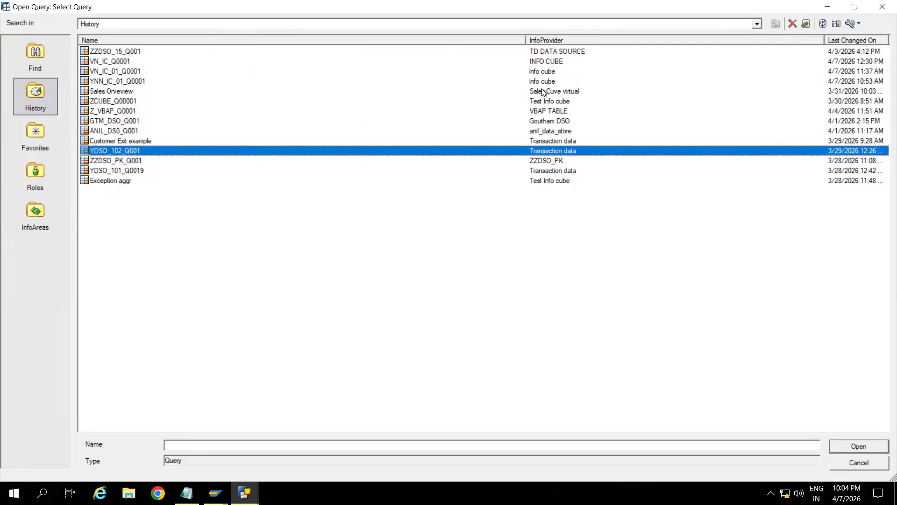
click(548, 172)
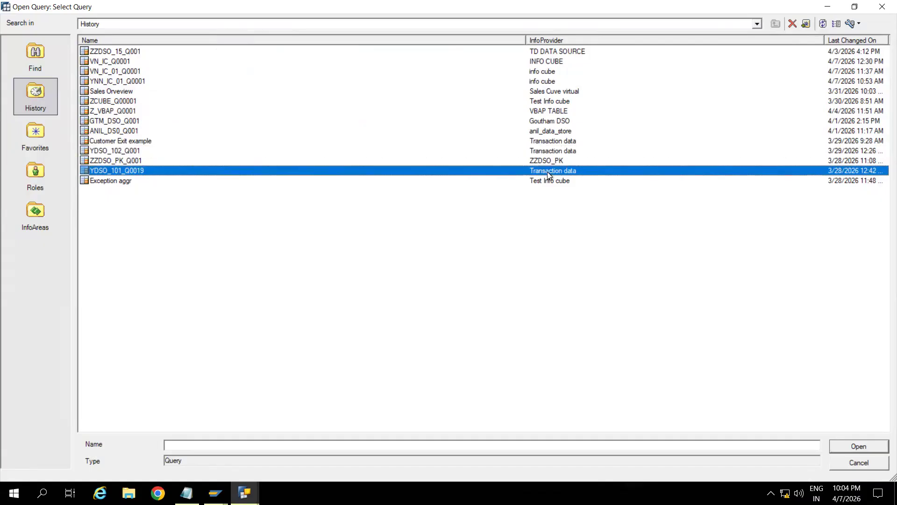
double_click(116, 170)
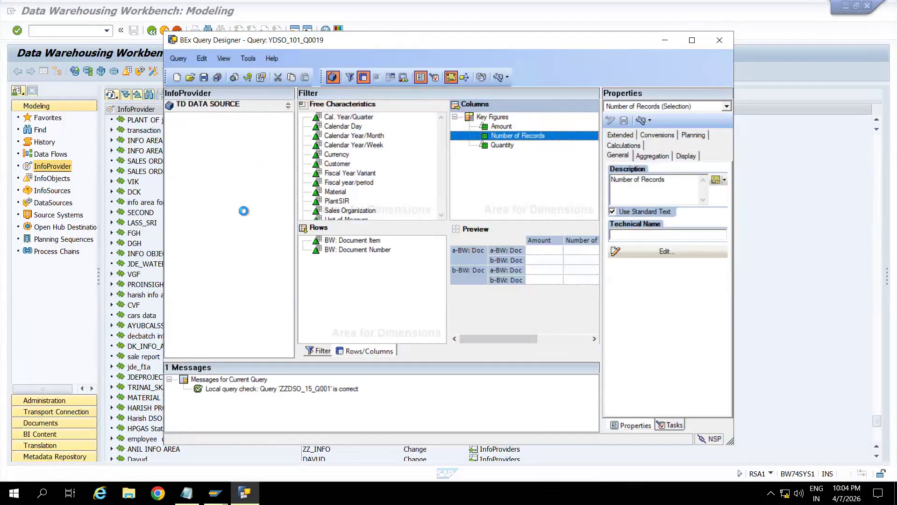
click(360, 349)
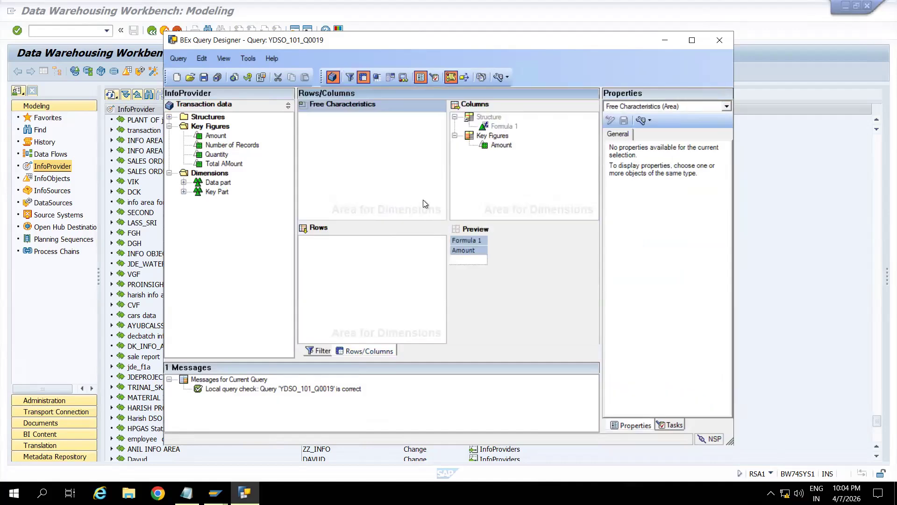
click(503, 126)
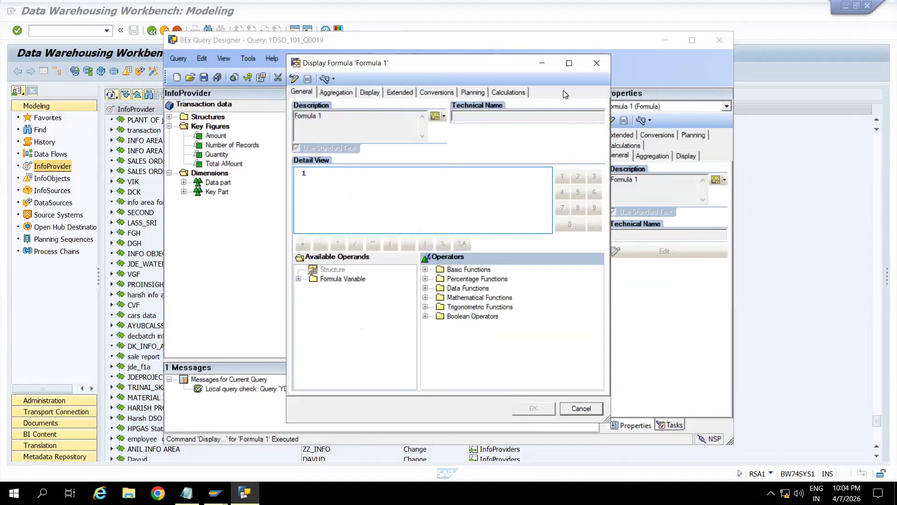
click(597, 63)
Open query YNN_IC_01_Q0001 from the history and examine its rows, columns and the characteristics in the Time dimension.
click(190, 77)
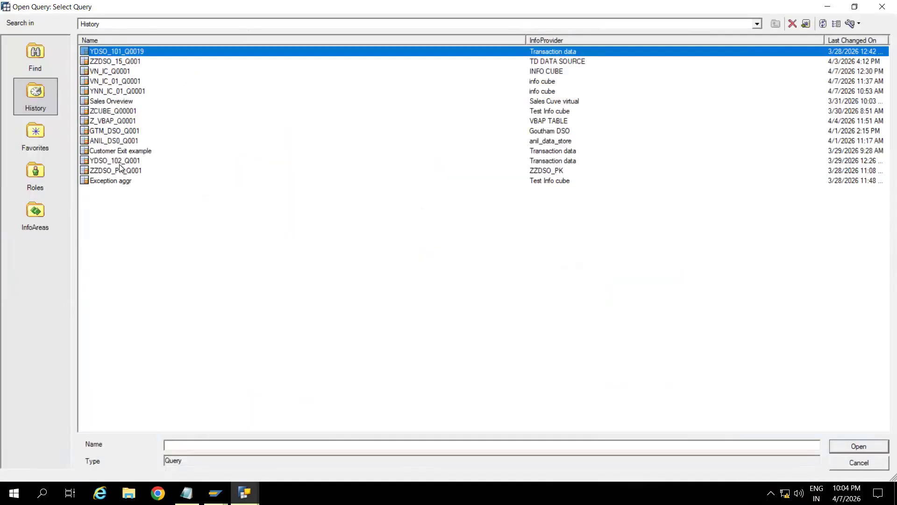
click(106, 172)
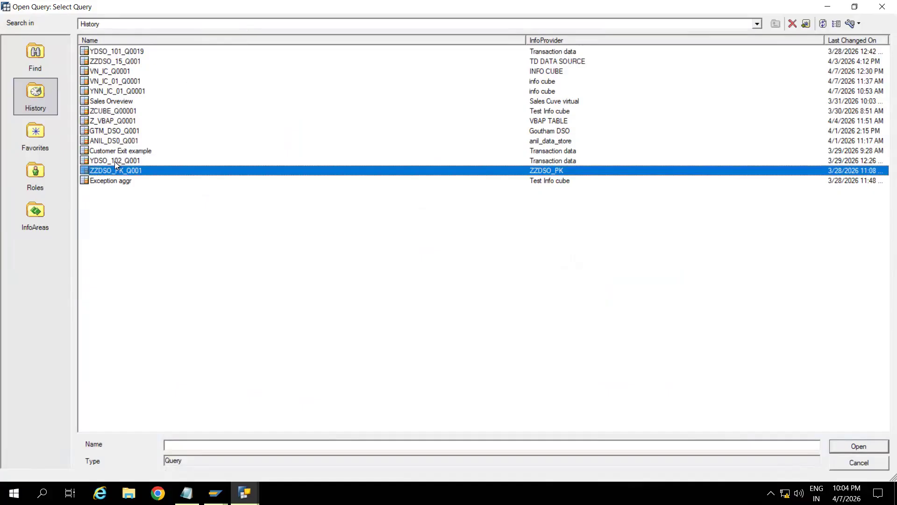
click(116, 162)
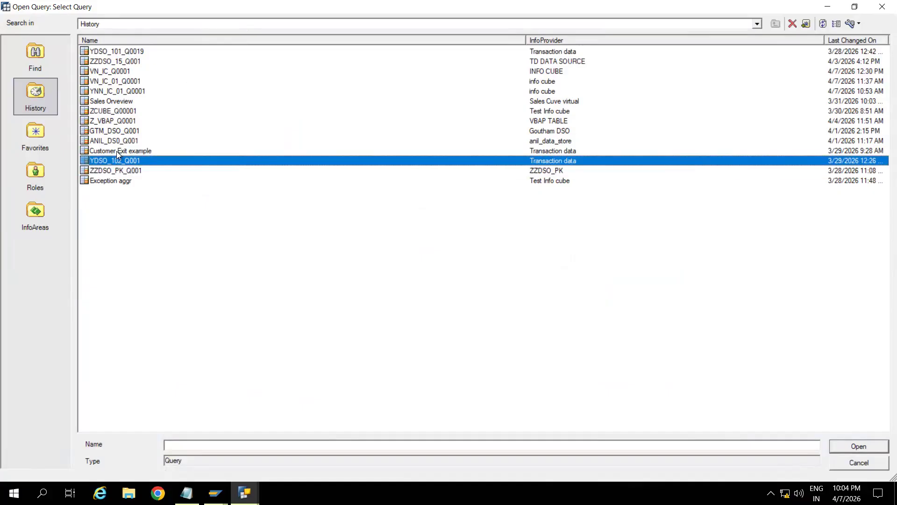
click(111, 121)
click(111, 111)
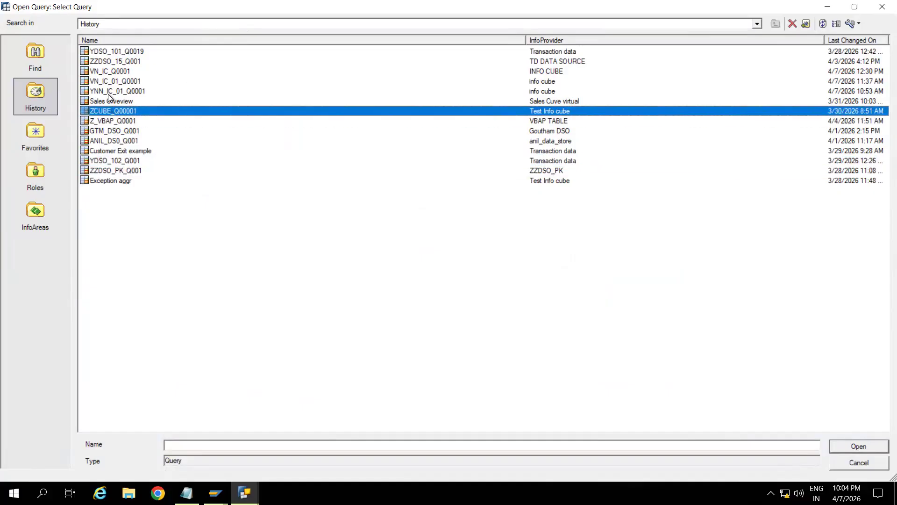
click(107, 94)
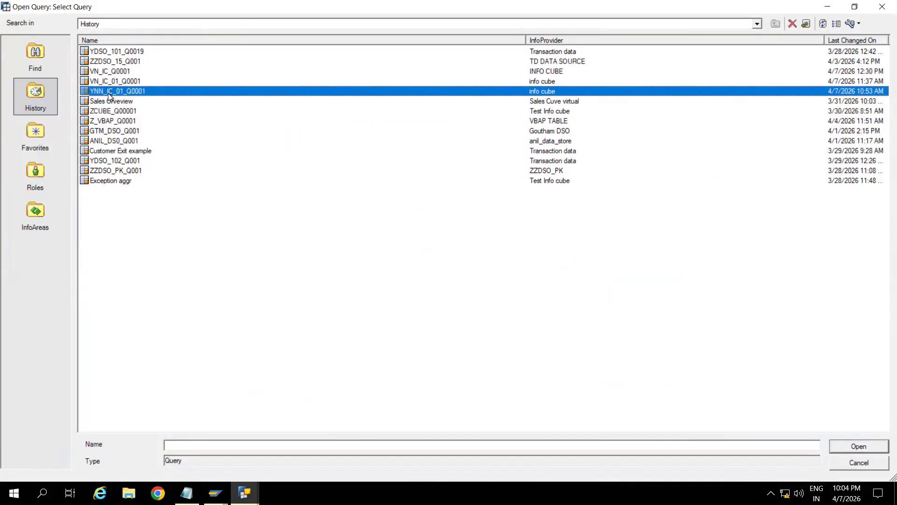
double_click(108, 93)
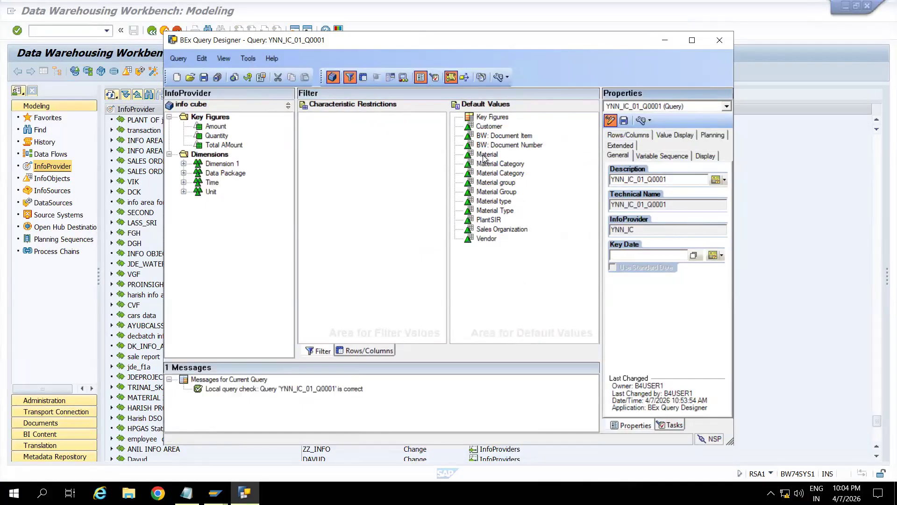
click(357, 348)
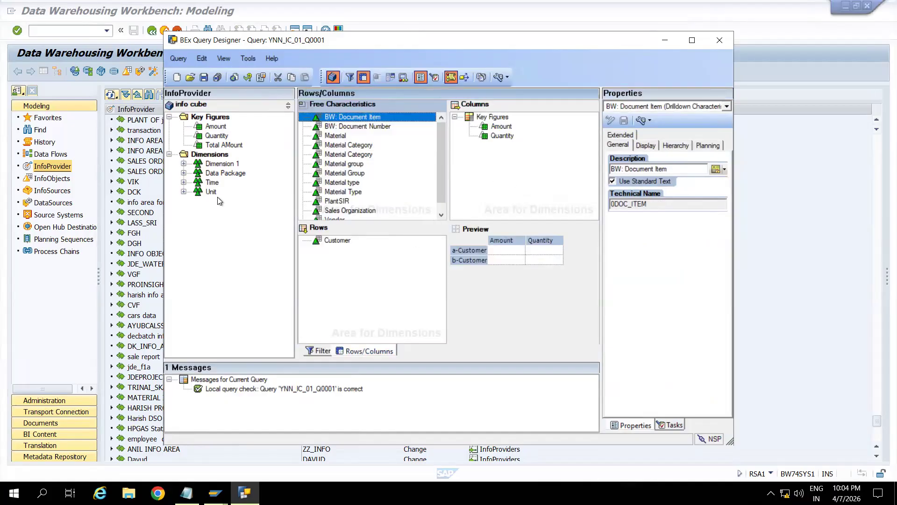
click(182, 183)
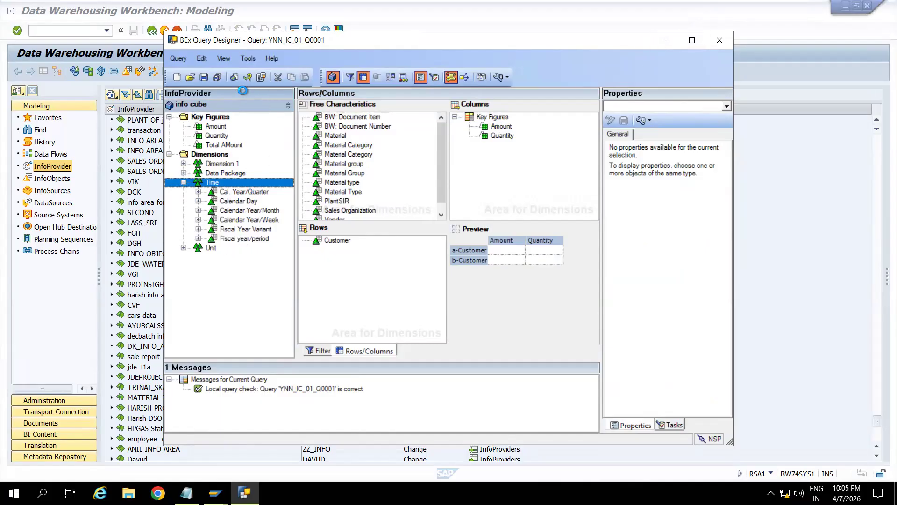
Open query ZCUBE_Q00001 from the history and open the definition of Formula 2 in its columns.
click(191, 78)
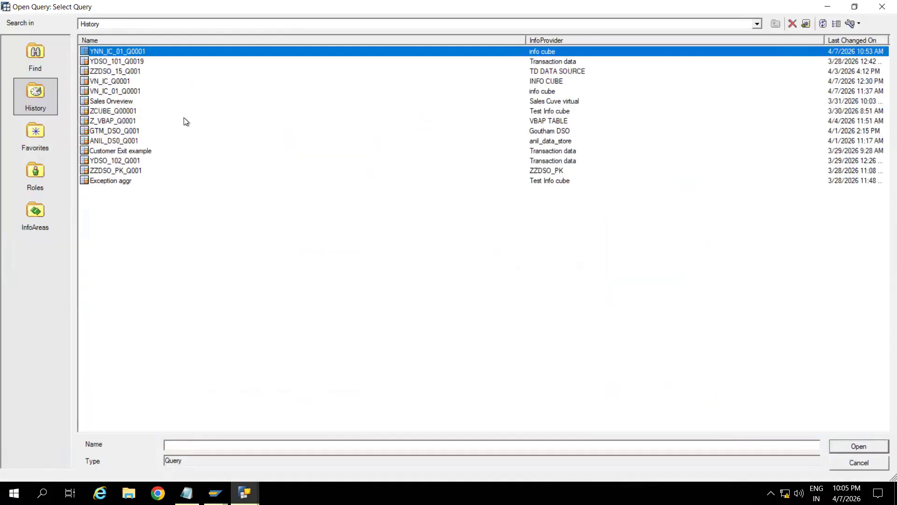
click(108, 65)
click(117, 73)
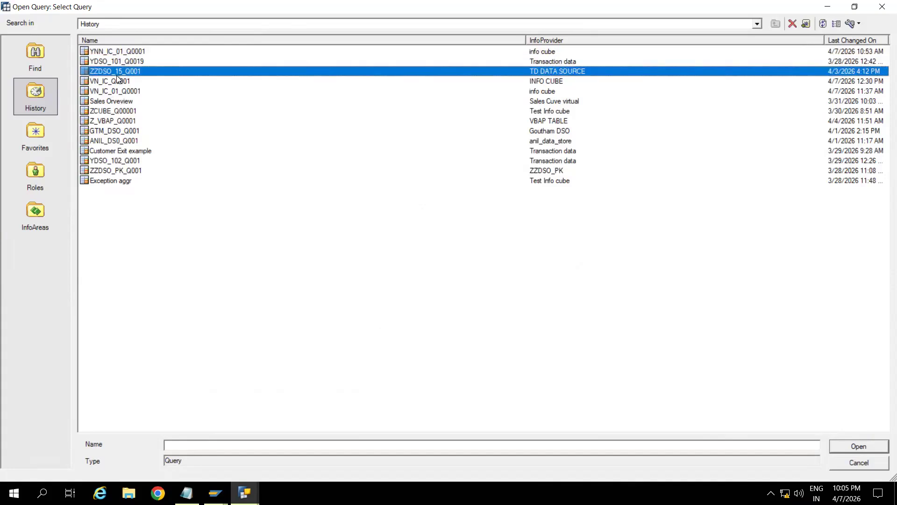
click(117, 79)
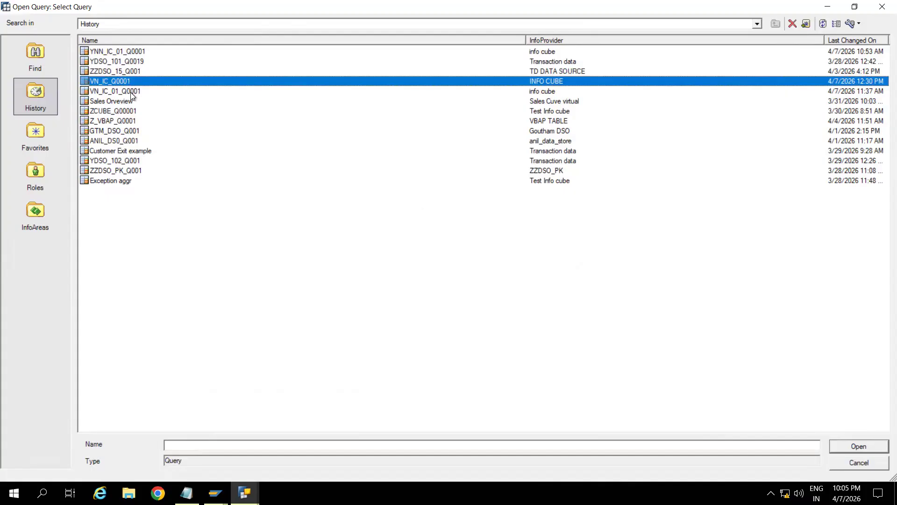
click(131, 91)
click(125, 102)
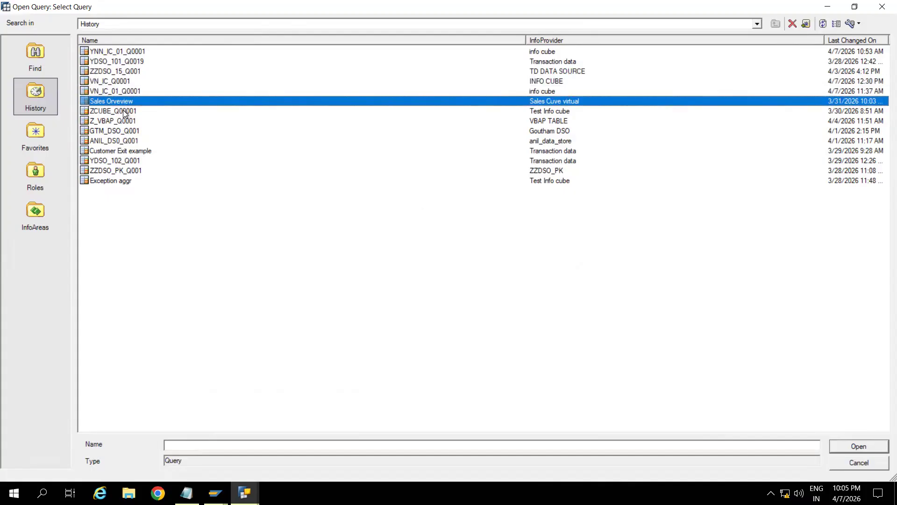
click(124, 112)
double_click(122, 110)
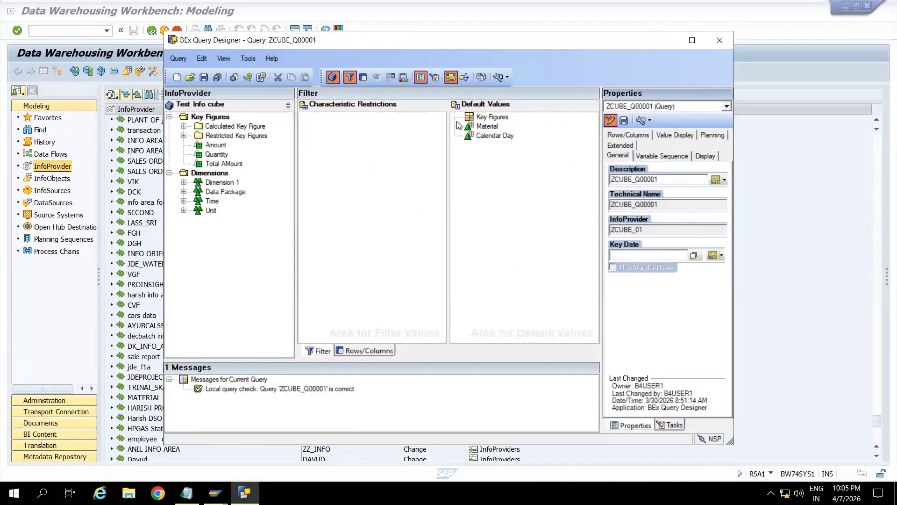
click(363, 350)
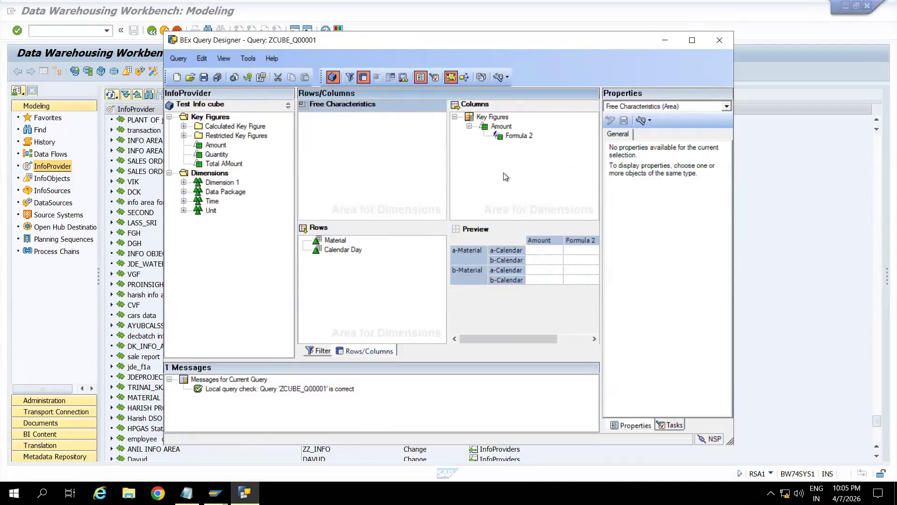
double_click(517, 137)
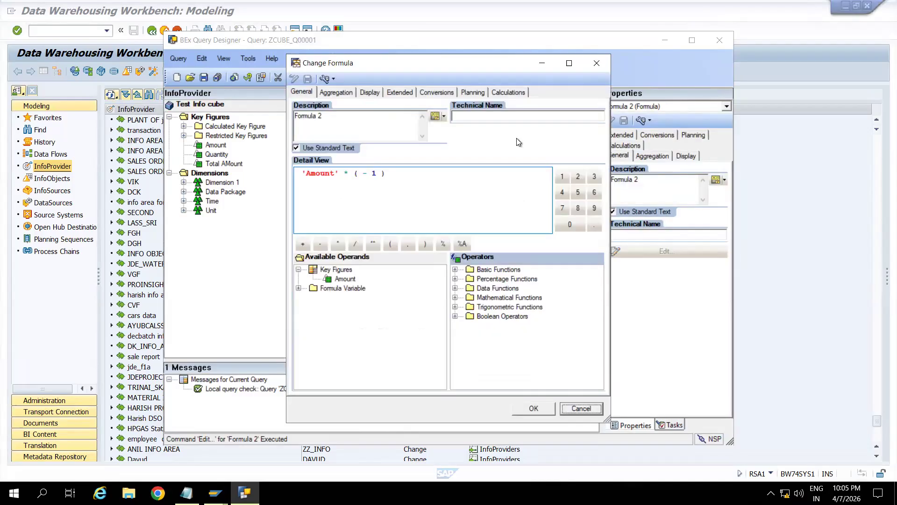
Close the formula, open query VN_IC_Q0001 from the history without saving ZCUBE_Q00001, and look at its rows and columns.
click(599, 66)
click(190, 77)
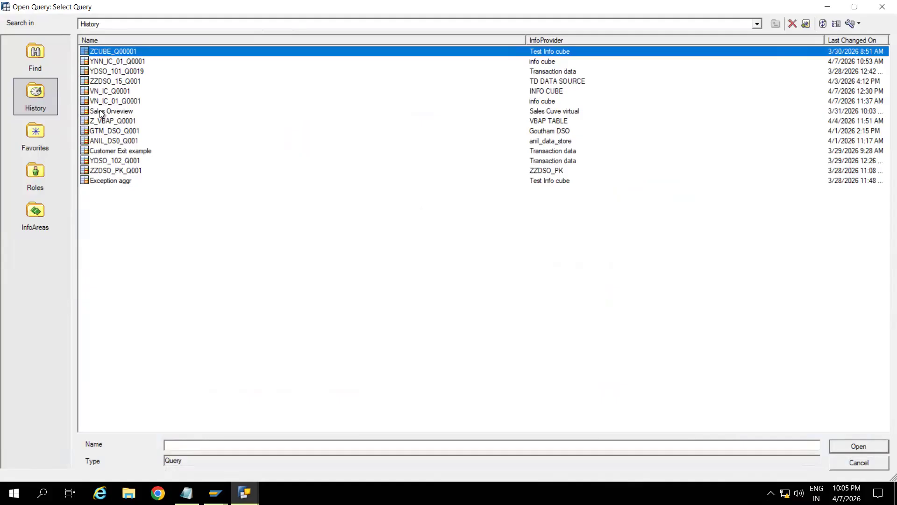
click(101, 111)
click(114, 139)
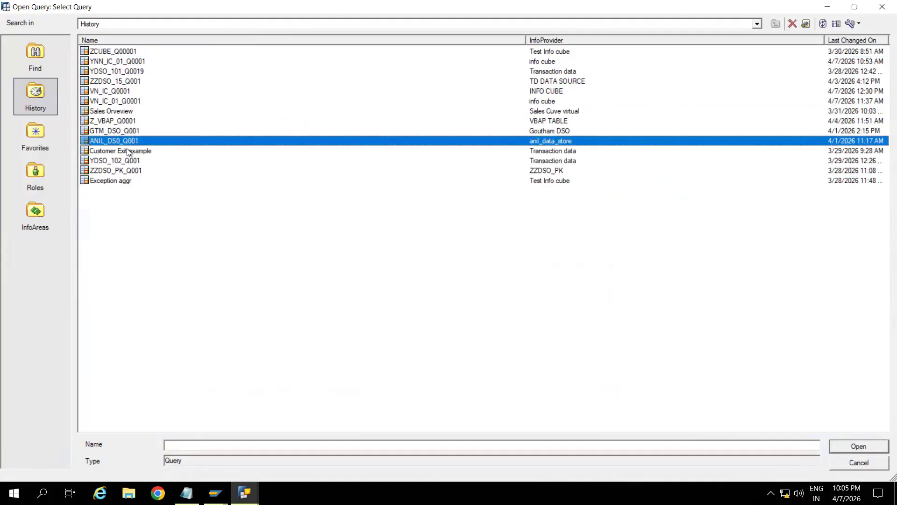
click(129, 151)
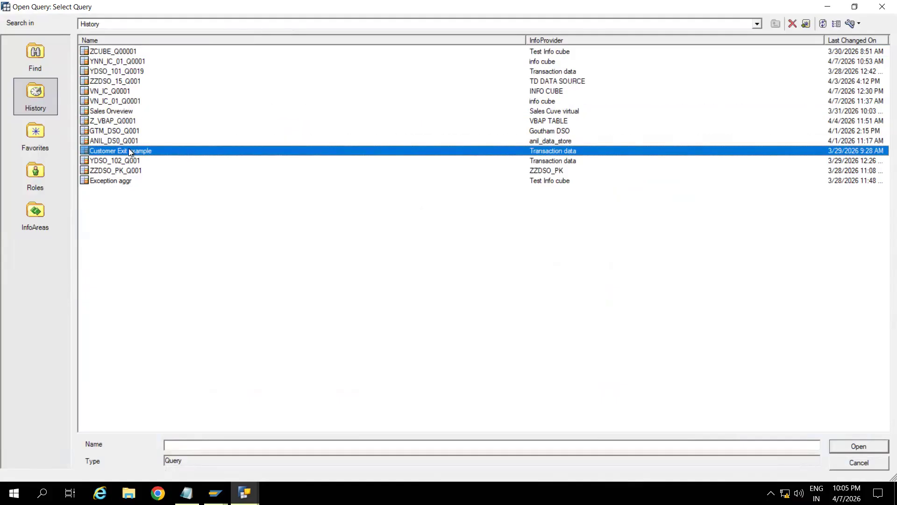
click(107, 50)
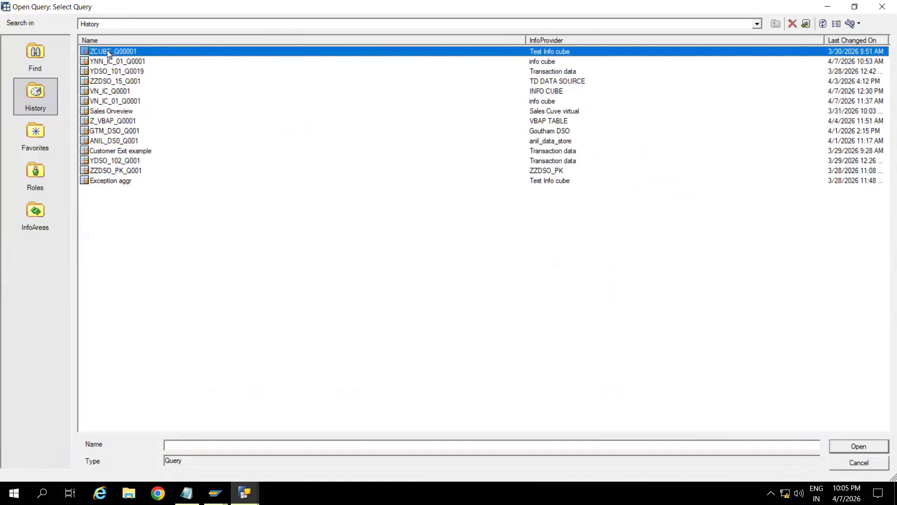
click(113, 90)
double_click(114, 90)
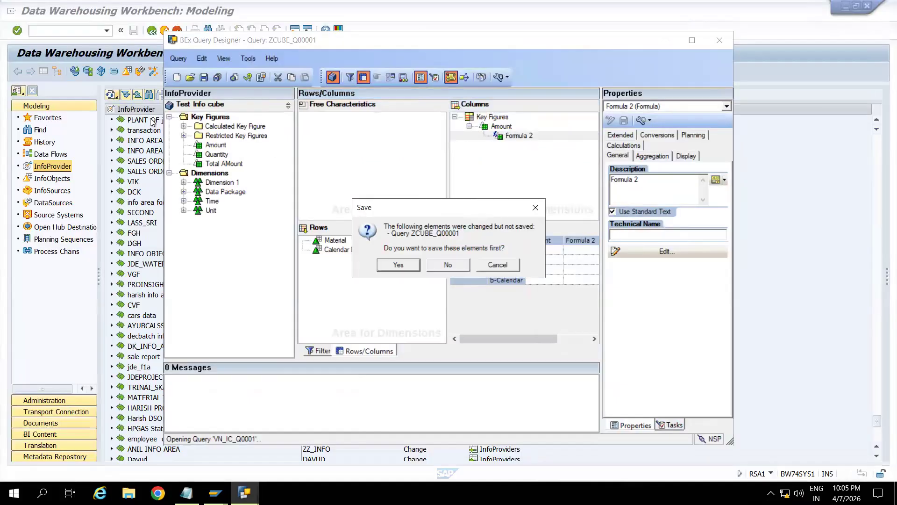
click(442, 265)
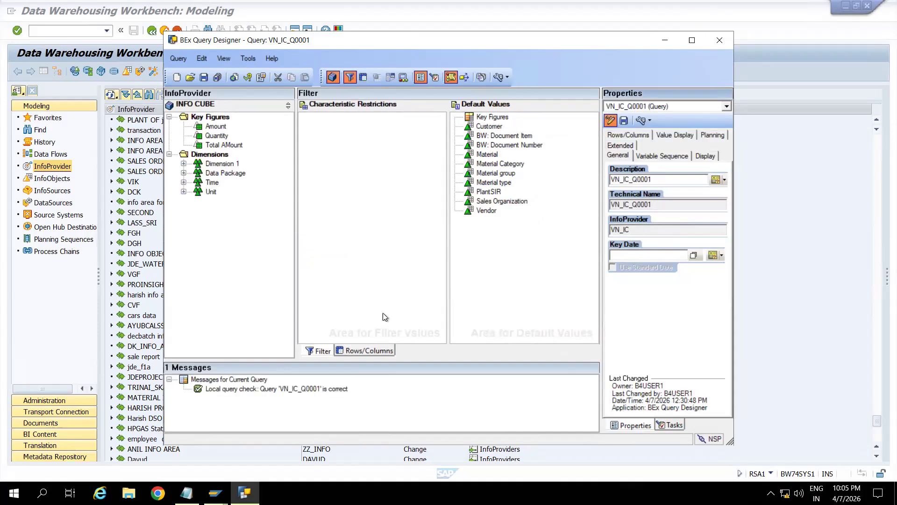
click(365, 350)
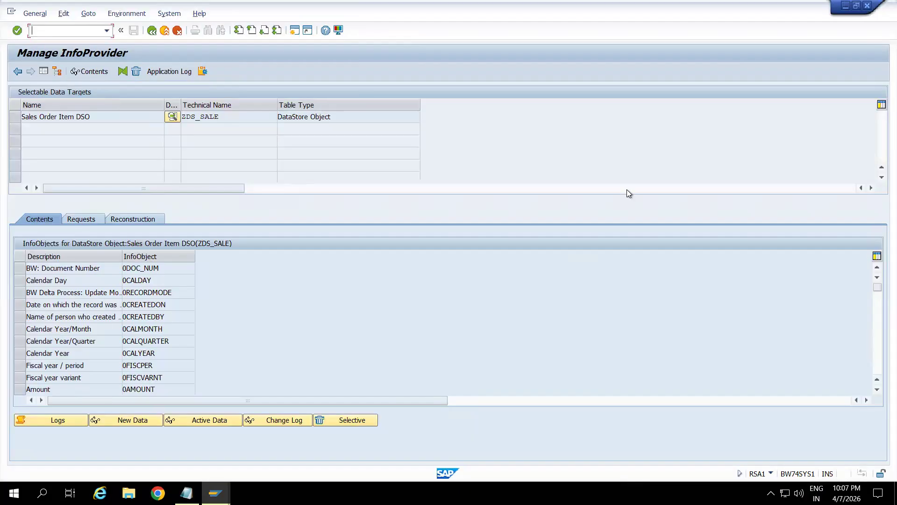
Examine the load requests and technical name of the Sales Order Item DSO in its InfoProvider management view.
click(627, 190)
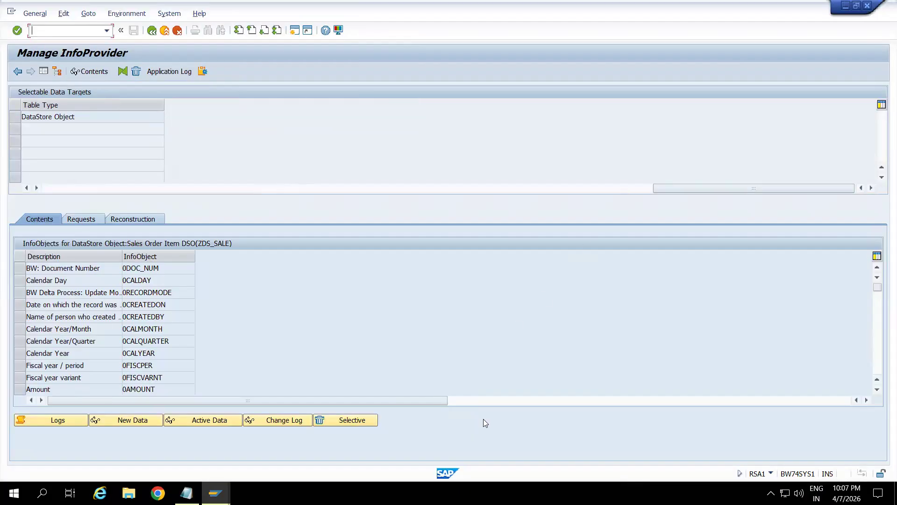
click(86, 220)
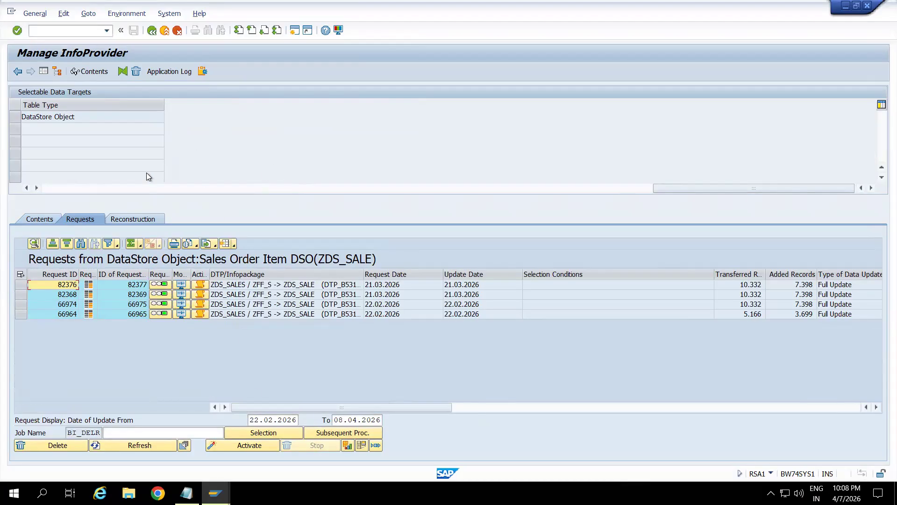
click(436, 190)
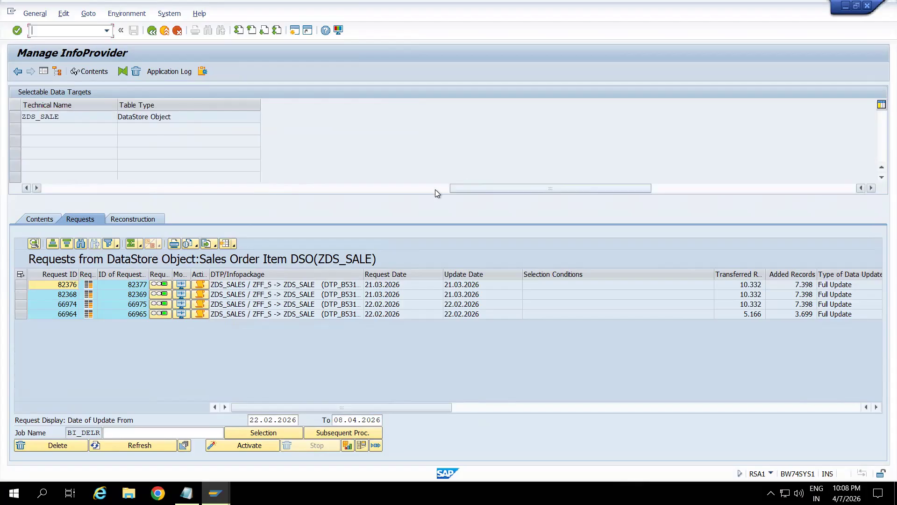
click(156, 190)
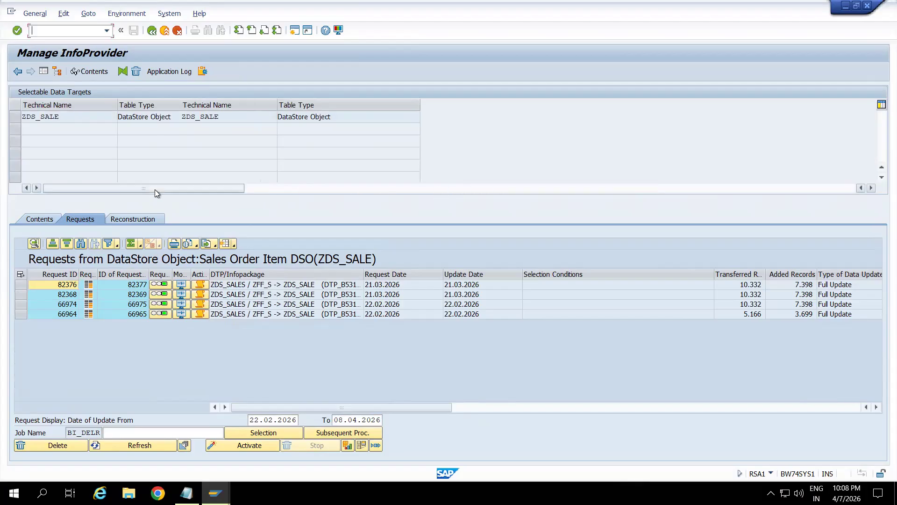
click(229, 119)
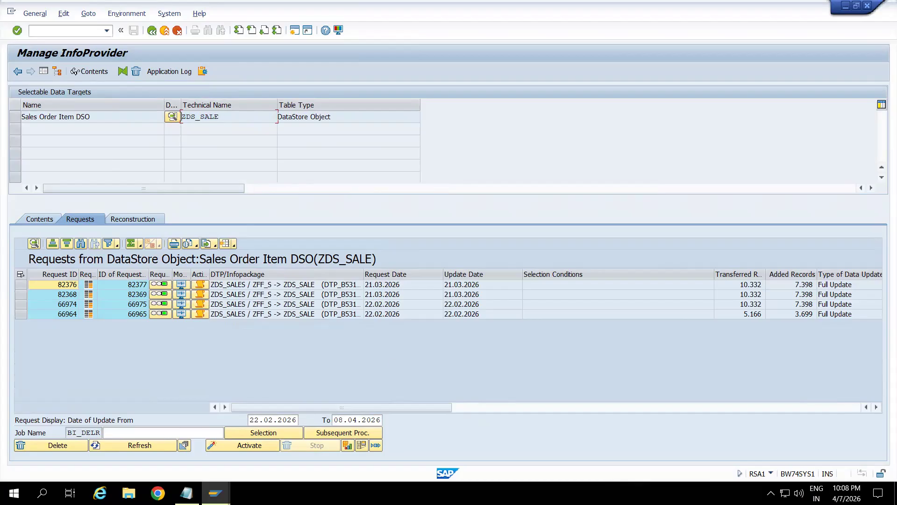
Start the BEx Query Designer and log on to the BW system with the account password.
click(14, 493)
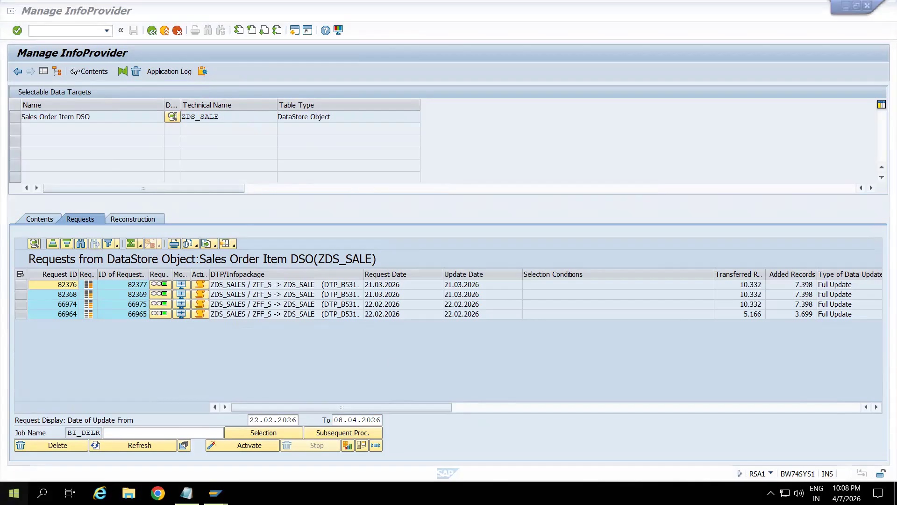
click(91, 184)
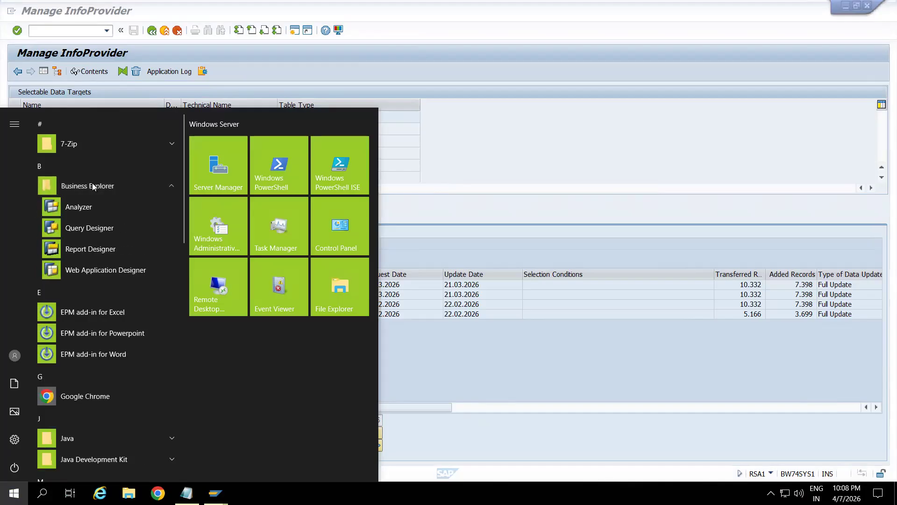
click(104, 231)
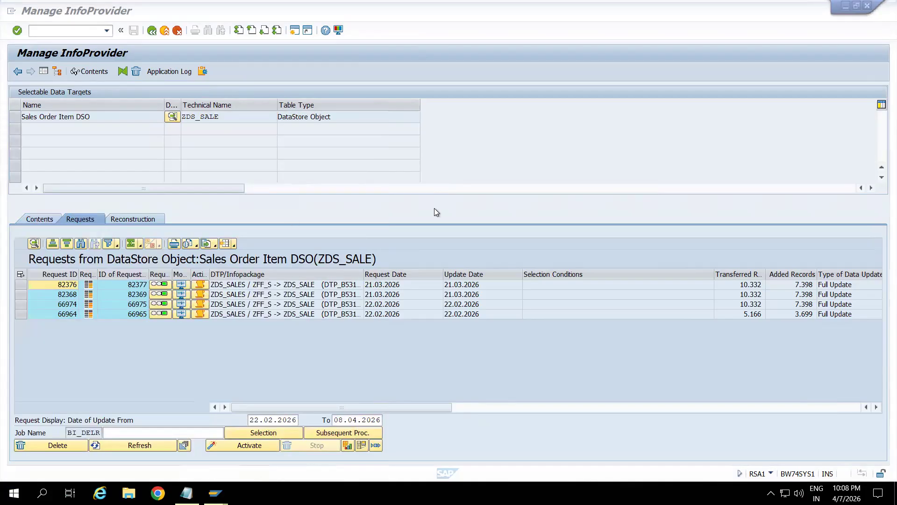
double_click(395, 205)
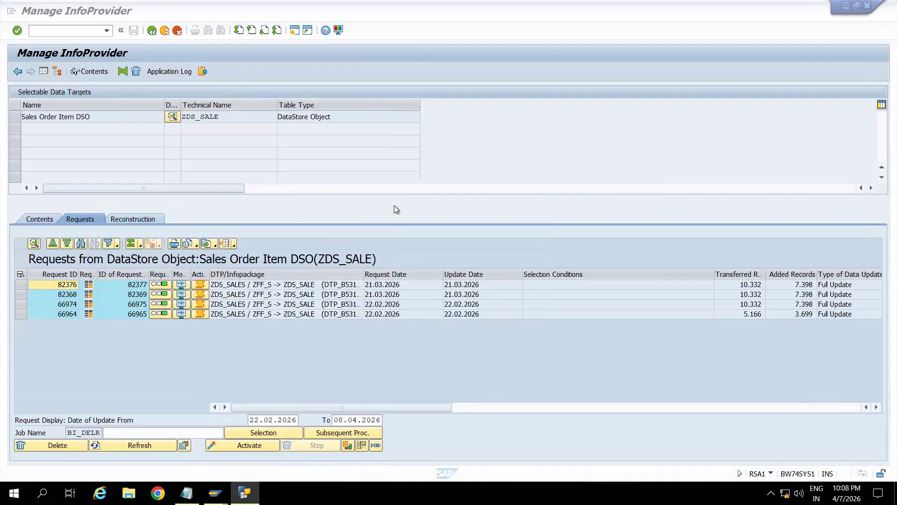
text(*****)
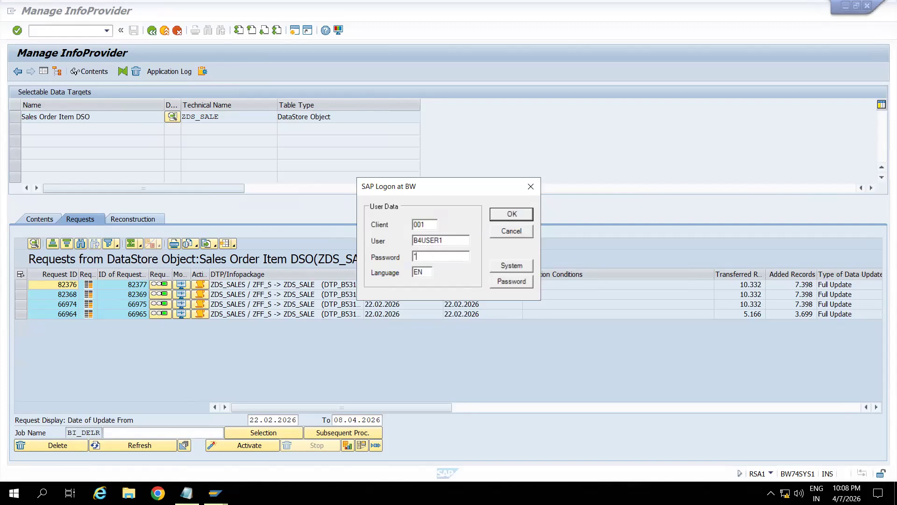
text(******)
click(514, 215)
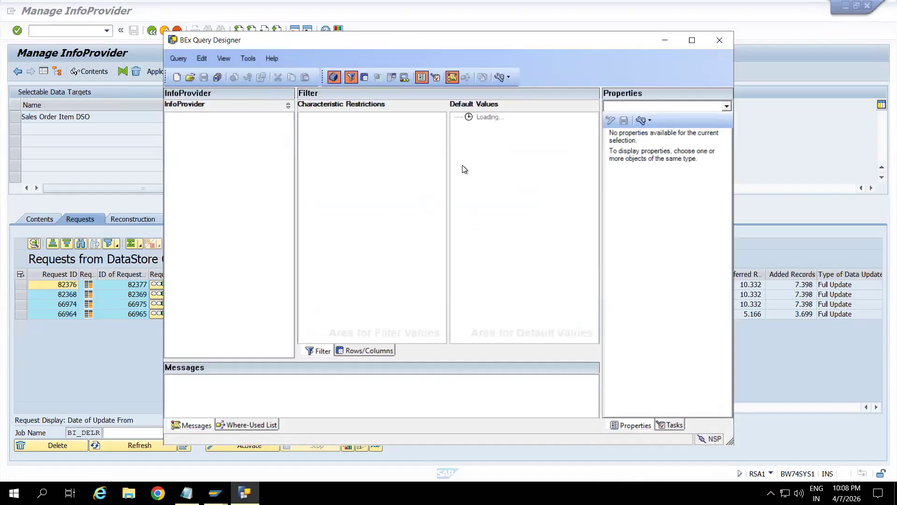
Create a new query on InfoProvider ZDS_SALE by searching for its technical name.
click(692, 40)
click(14, 42)
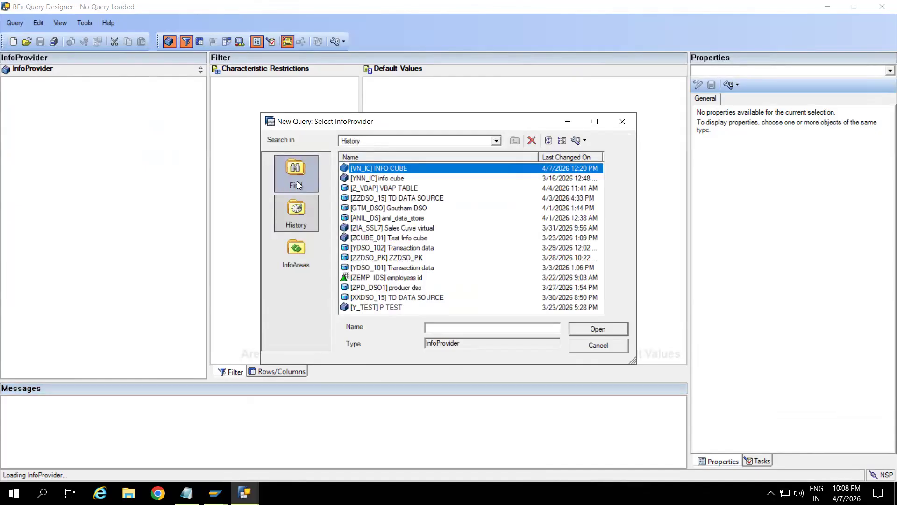
click(302, 178)
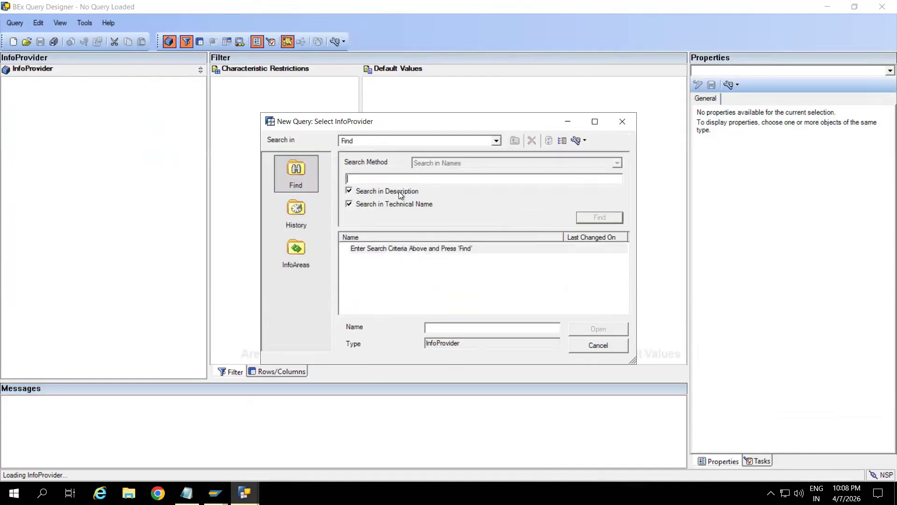
text(ZDS_SALE)
key(Return)
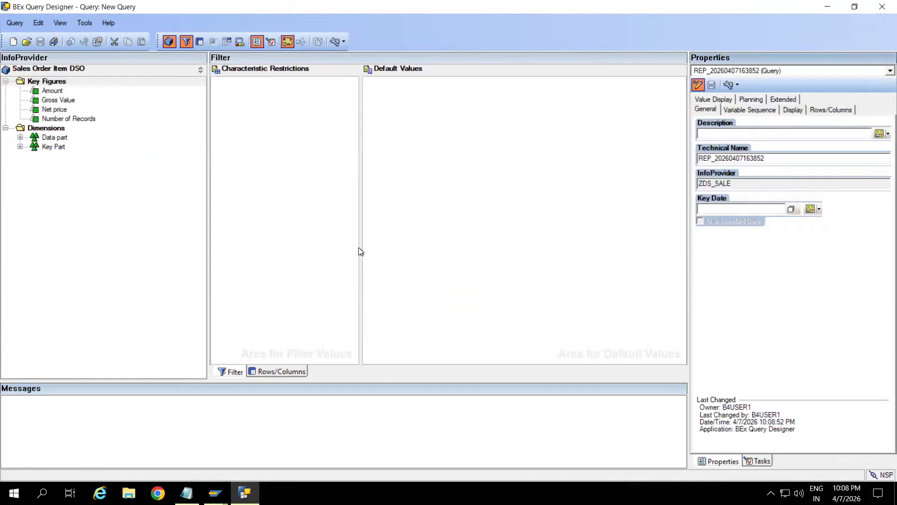
Place the characteristics Created on from the Data part and Calendar Day from the Key Part in the query's rows.
click(265, 370)
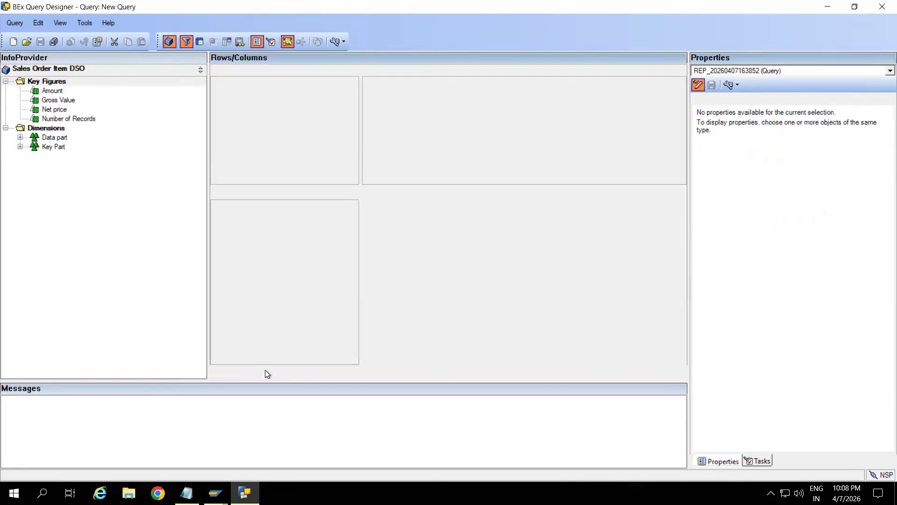
click(20, 138)
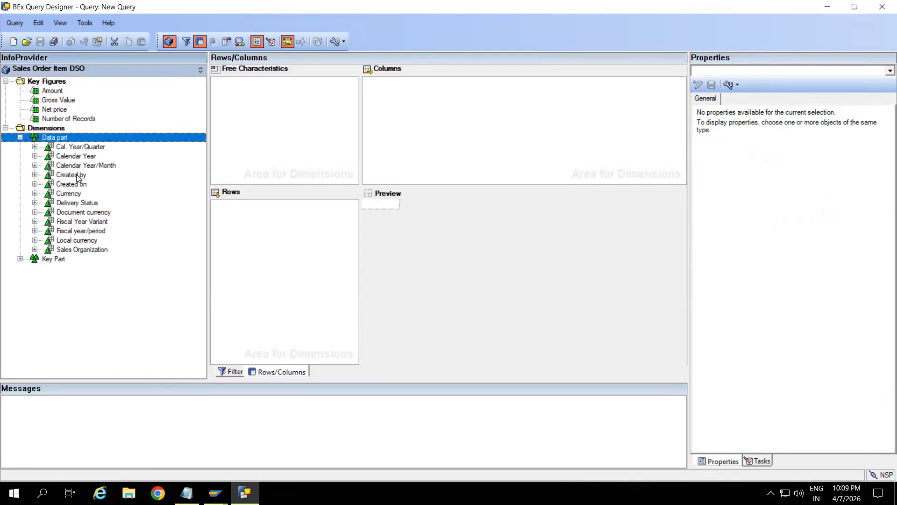
click(77, 174)
drag(77, 184, 286, 248)
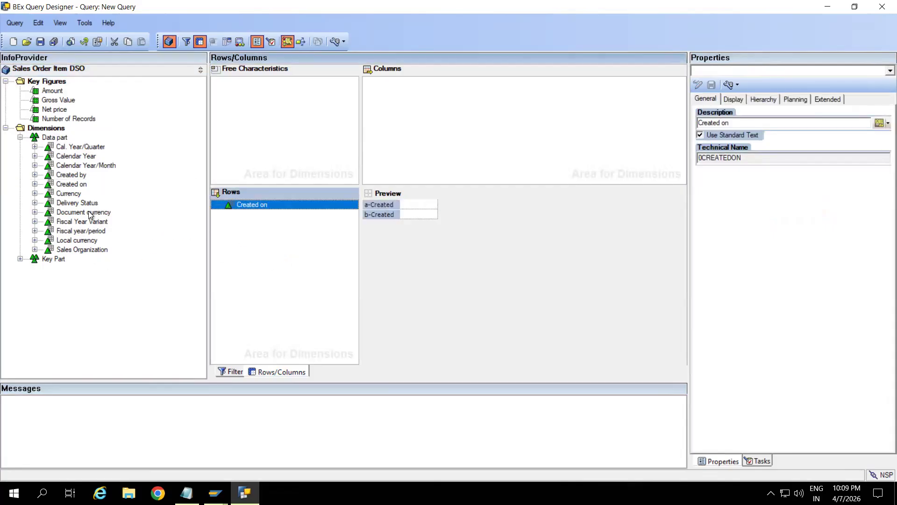
click(19, 259)
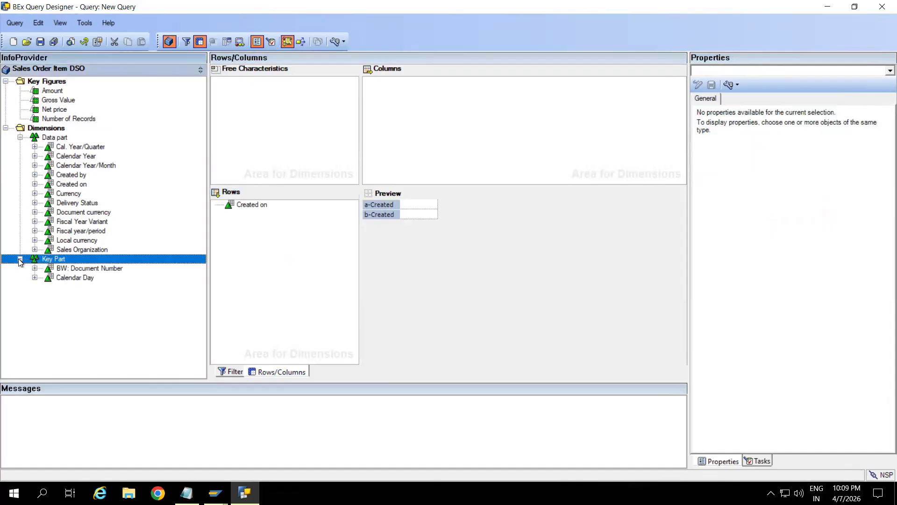
click(71, 277)
drag(72, 278, 257, 231)
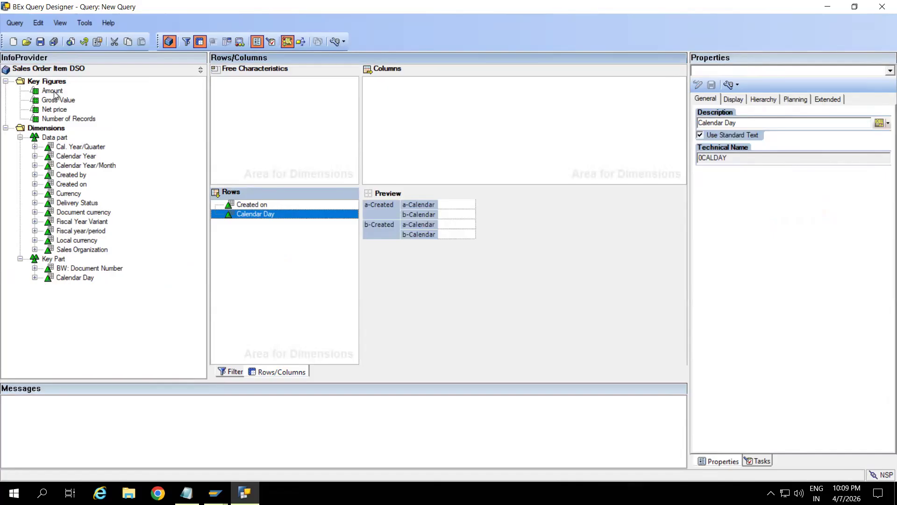
Add the Amount key figure to the query's columns.
click(59, 119)
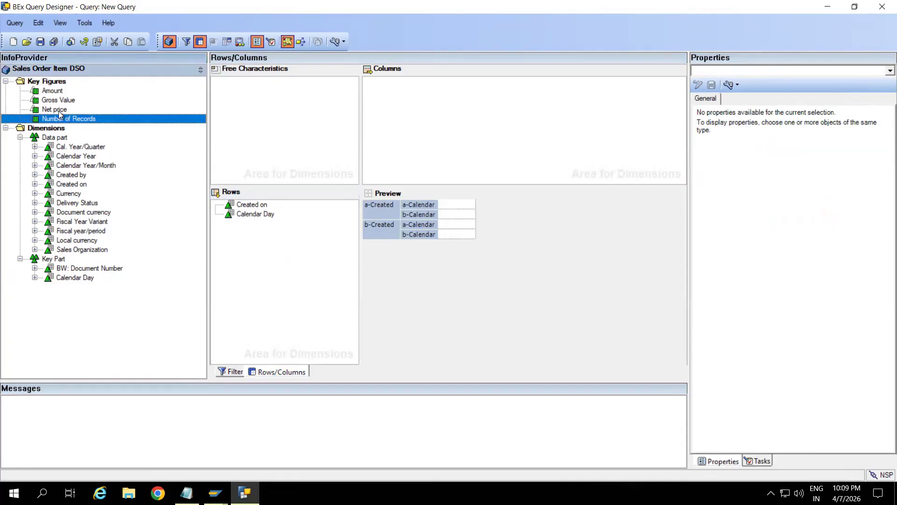
drag(54, 92, 394, 100)
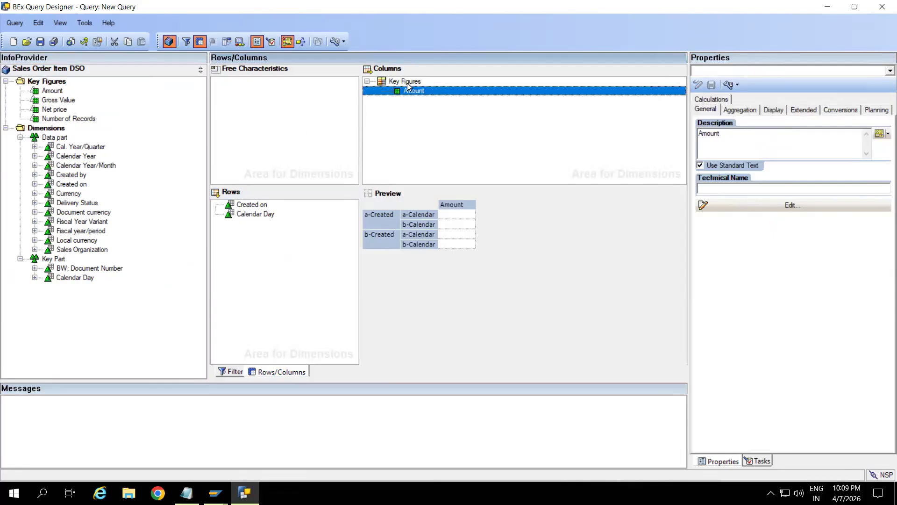
right_click(408, 83)
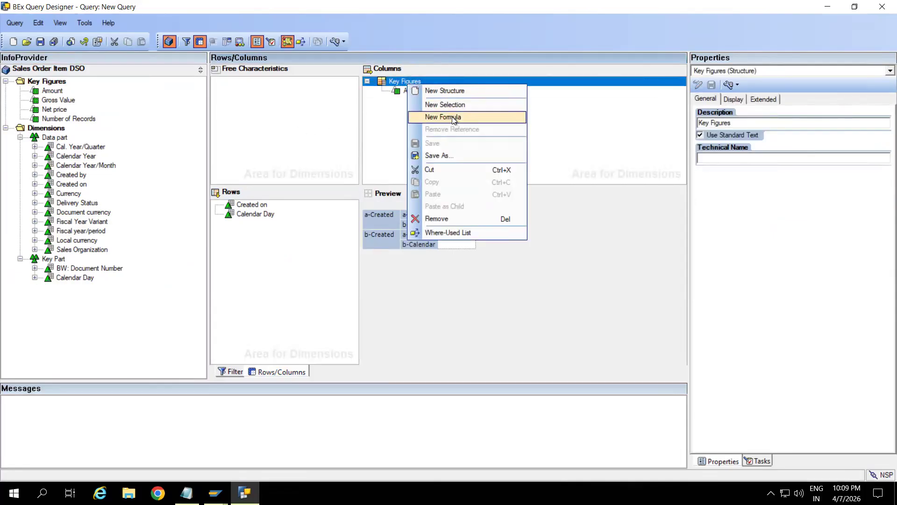
click(377, 137)
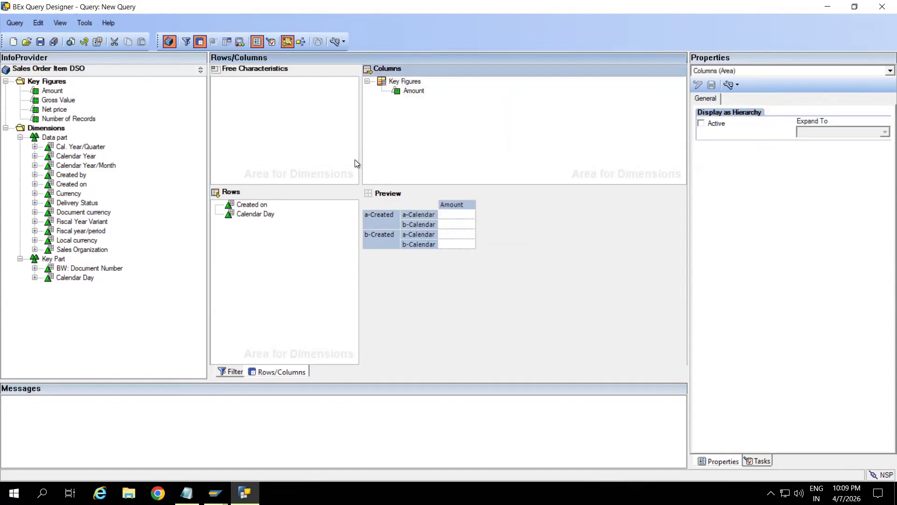
Turn off the standard text for Calendar Day in the rows and change its description to From Date.
click(253, 206)
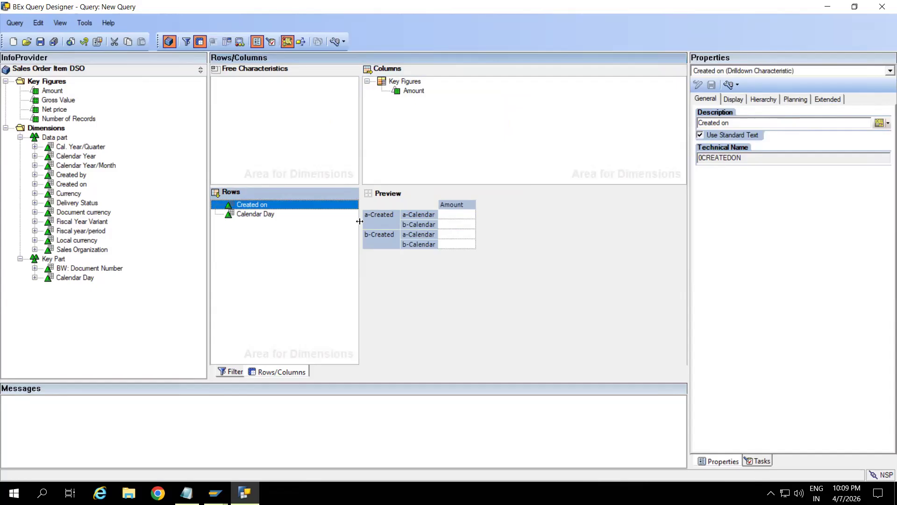
click(260, 214)
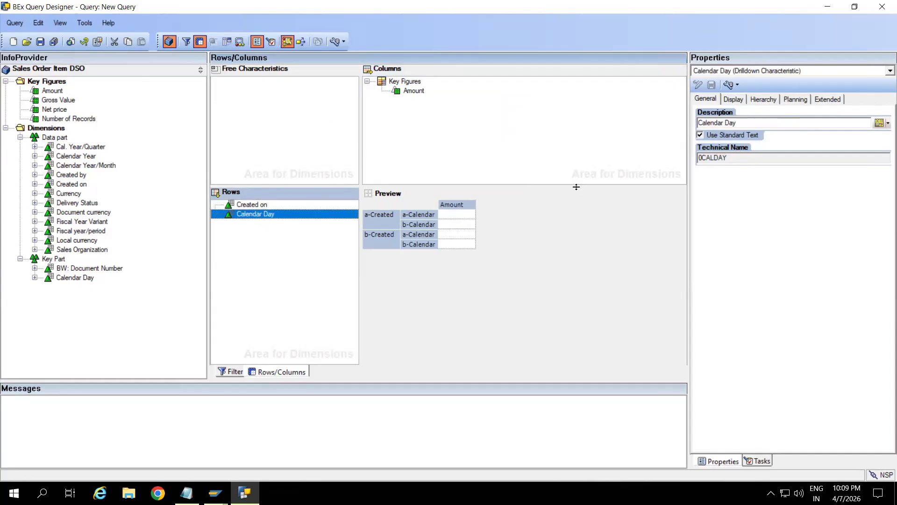
click(745, 123)
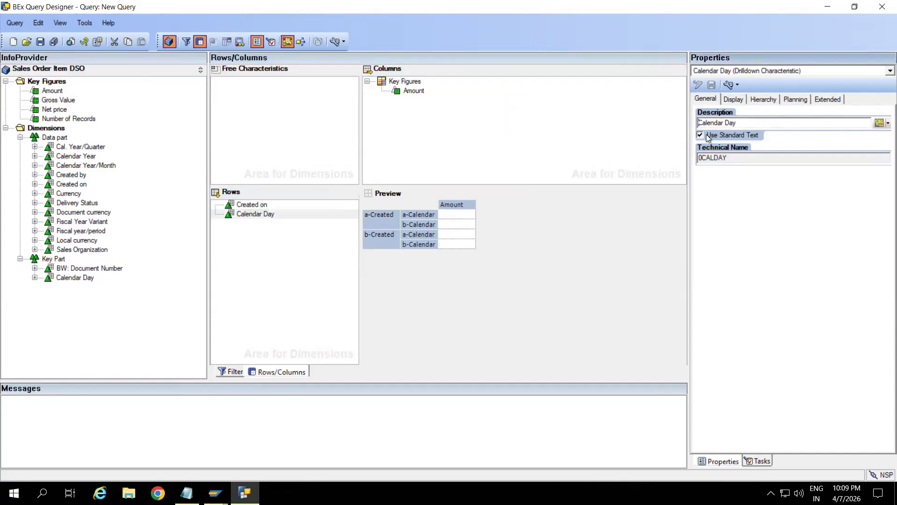
click(700, 136)
click(762, 121)
key(BackSpace)
key(BackSpace)
key(BackSpace)
key(BackSpace)
key(BackSpace)
key(BackSpace)
key(BackSpace)
key(BackSpace)
key(BackSpace)
key(BackSpace)
key(BackSpace)
key(BackSpace)
text(From Date)
click(267, 302)
Change the description of the Created on characteristic in the rows to To Date.
click(248, 205)
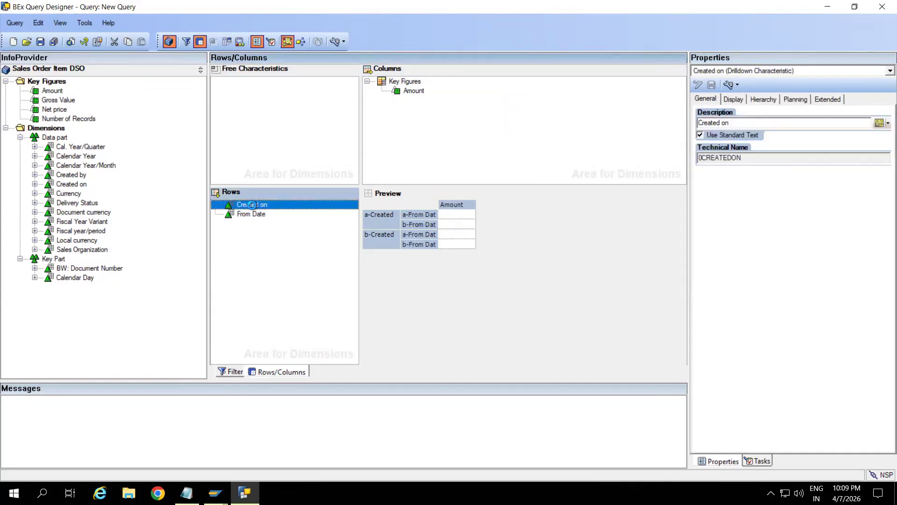
click(736, 123)
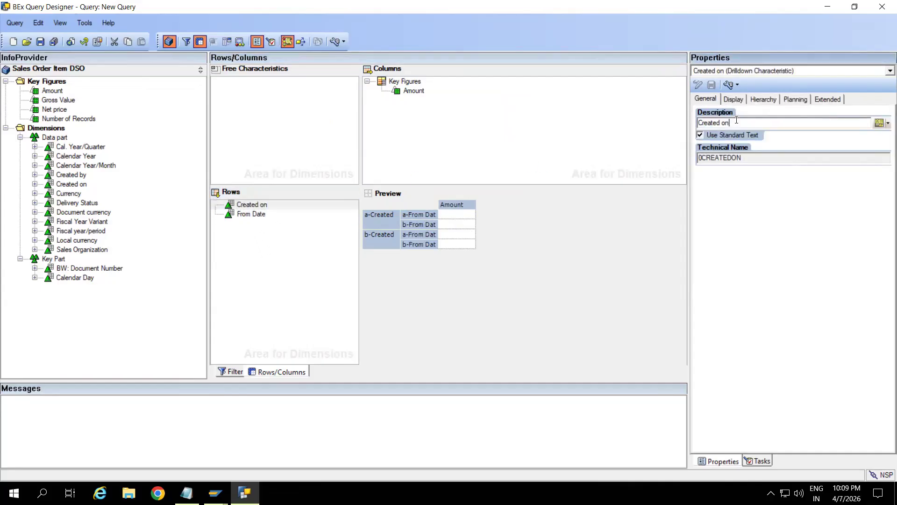
key(BackSpace)
key(BackSpace)
key(BackSpace)
key(BackSpace)
key(BackSpace)
key(BackSpace)
key(BackSpace)
key(BackSpace)
key(BackSpace)
text(To Date)
click(276, 274)
click(255, 208)
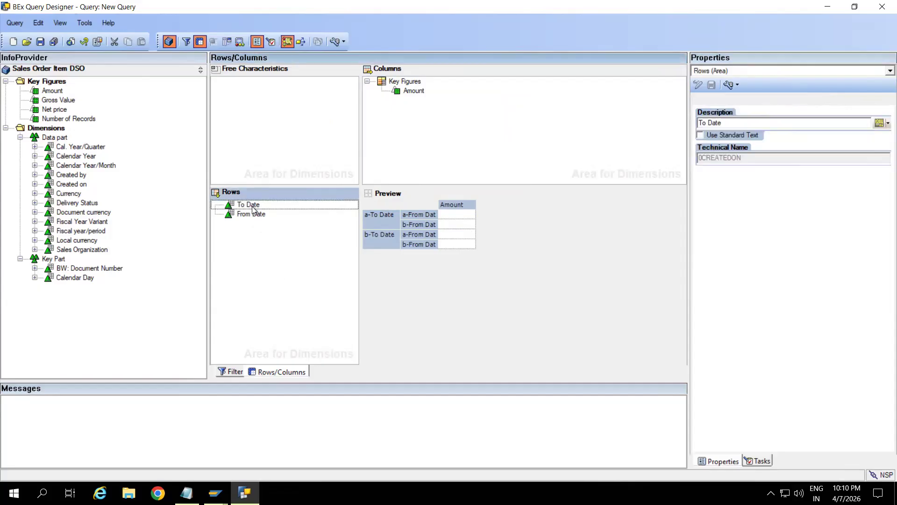
click(254, 214)
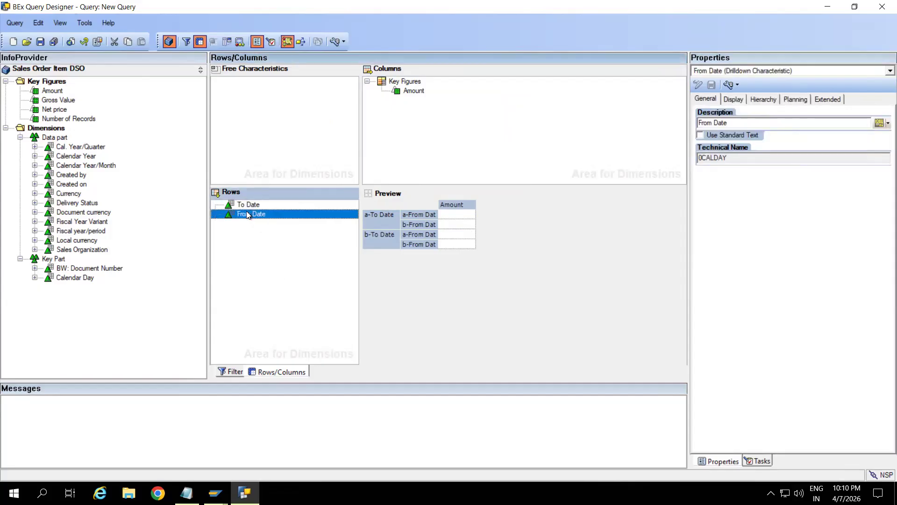
click(244, 206)
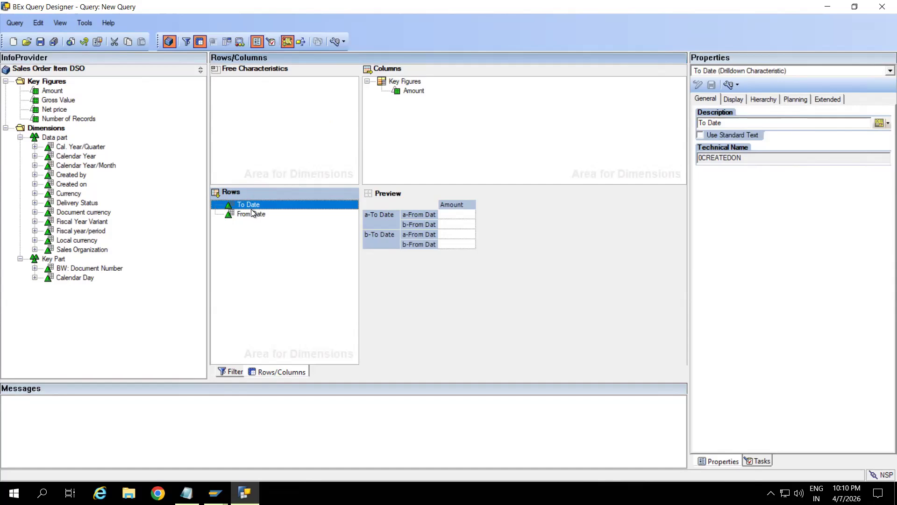
Add a new formula to the Key Figures structure in the columns and open it for editing.
click(403, 80)
right_click(404, 82)
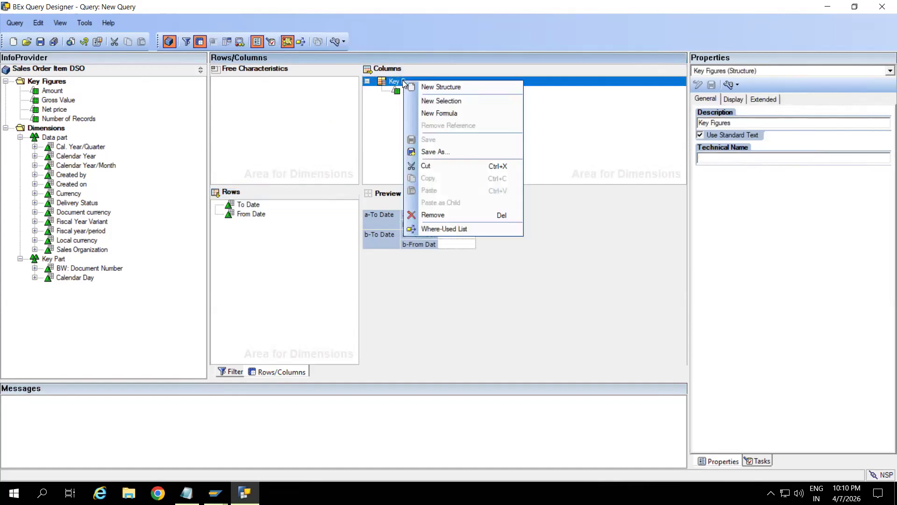
click(442, 113)
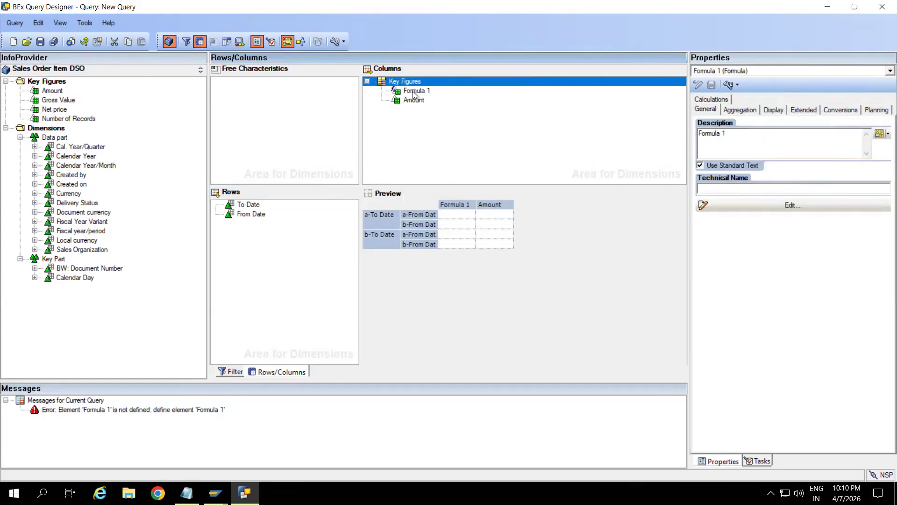
click(413, 91)
double_click(413, 91)
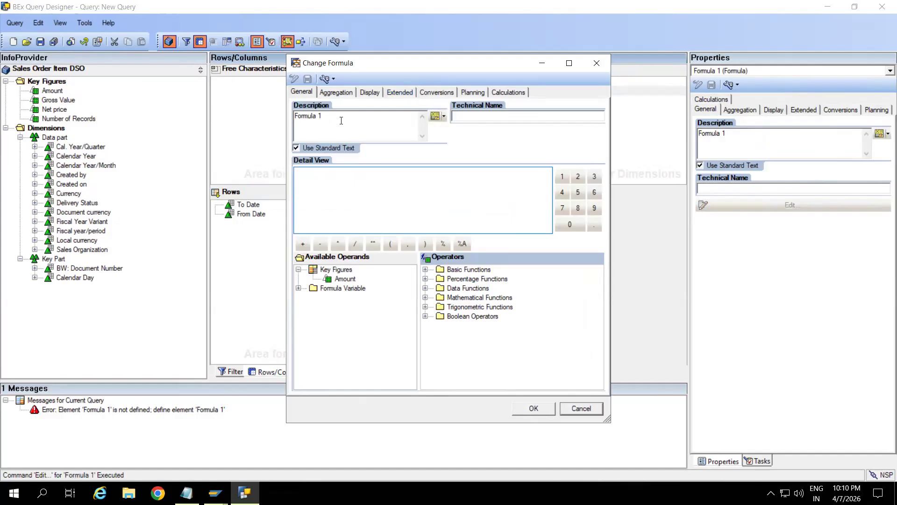
Replace the formula's default description with Difference Days Count.
key(BackSpace)
key(BackSpace)
key(BackSpace)
key(BackSpace)
key(BackSpace)
key(BackSpace)
key(BackSpace)
key(BackSpace)
key(BackSpace)
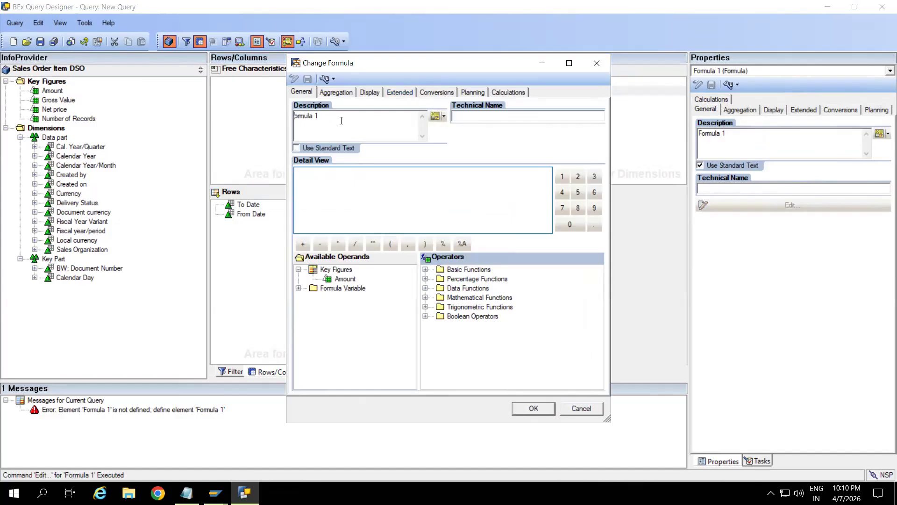
text(Difference Days Count)
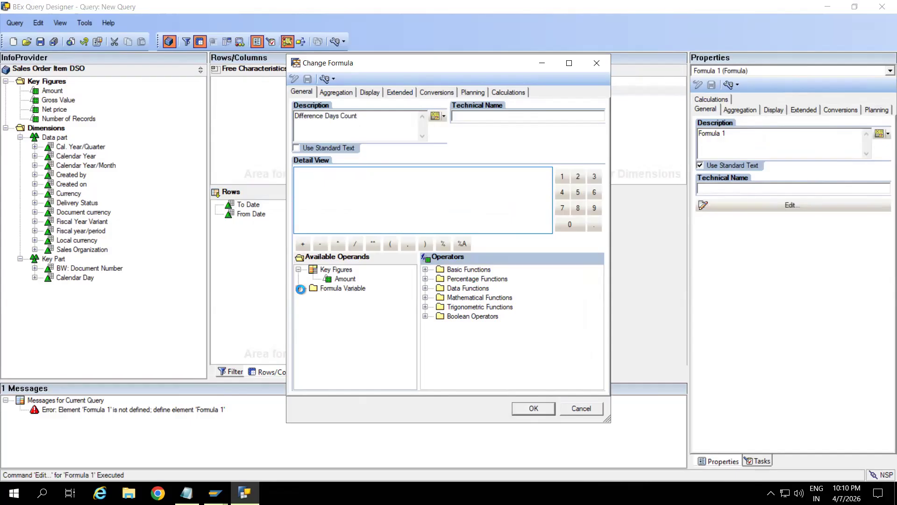
Create a new formula variable among the available operands and insert it into the formula.
double_click(361, 288)
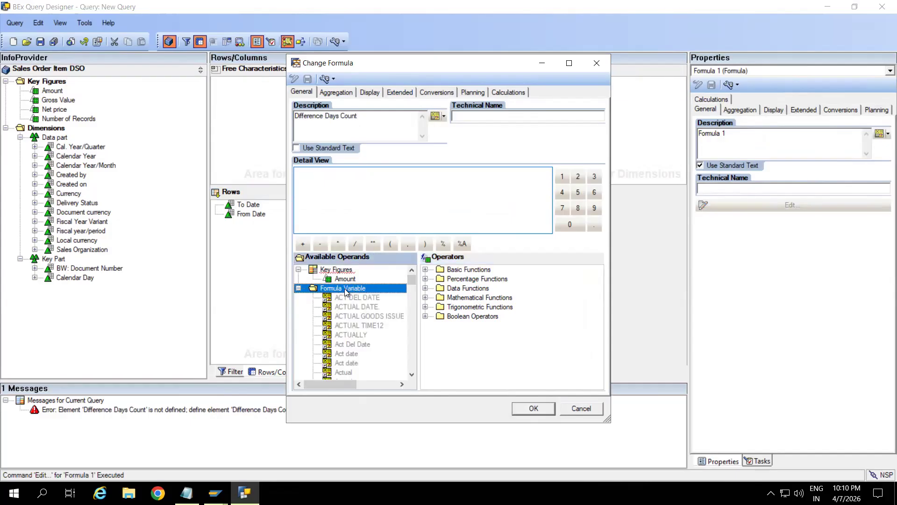
right_click(350, 290)
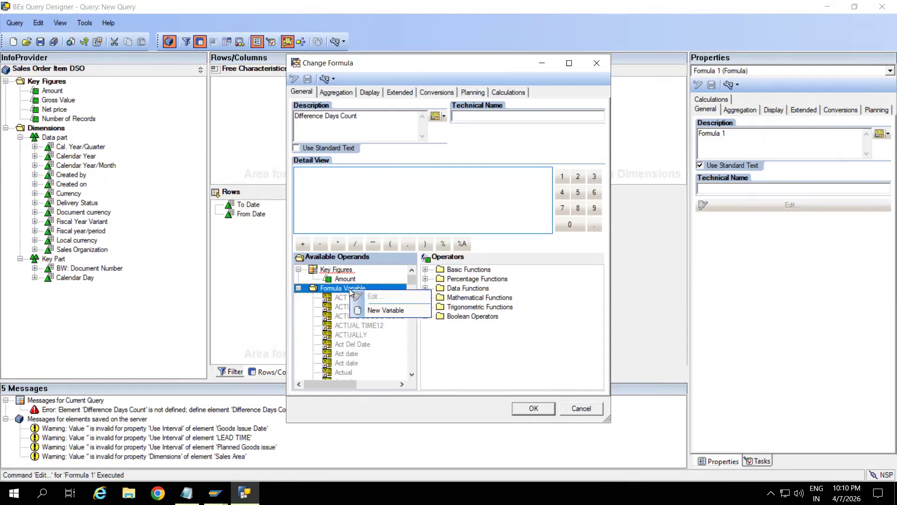
click(379, 307)
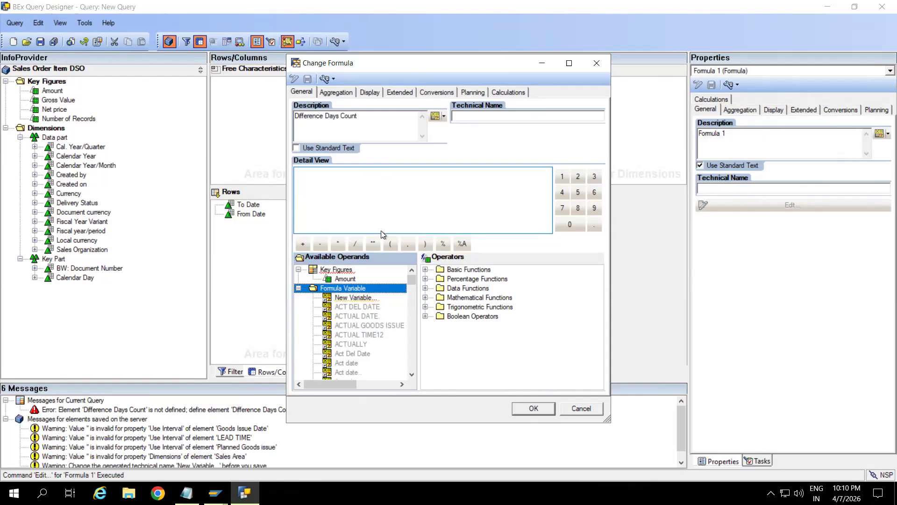
double_click(353, 300)
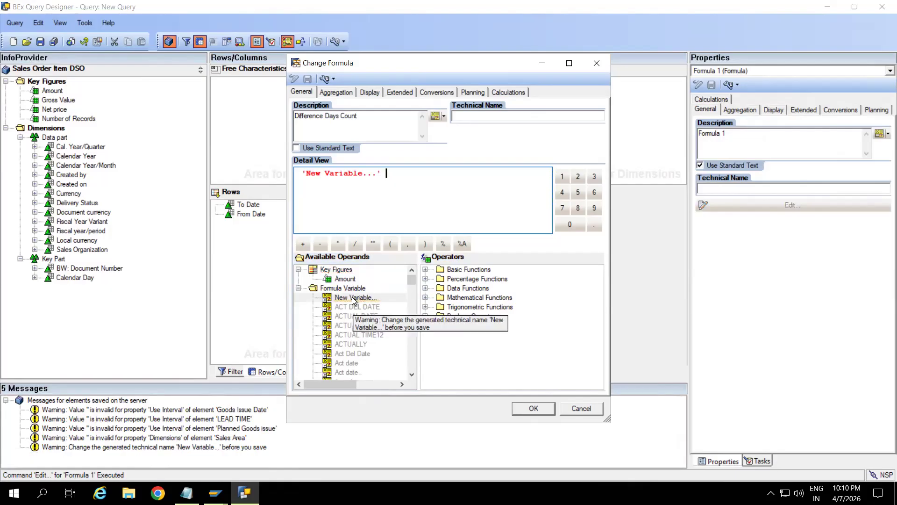
Open the new formula variable for editing and set its description to FROMDATE.
right_click(353, 299)
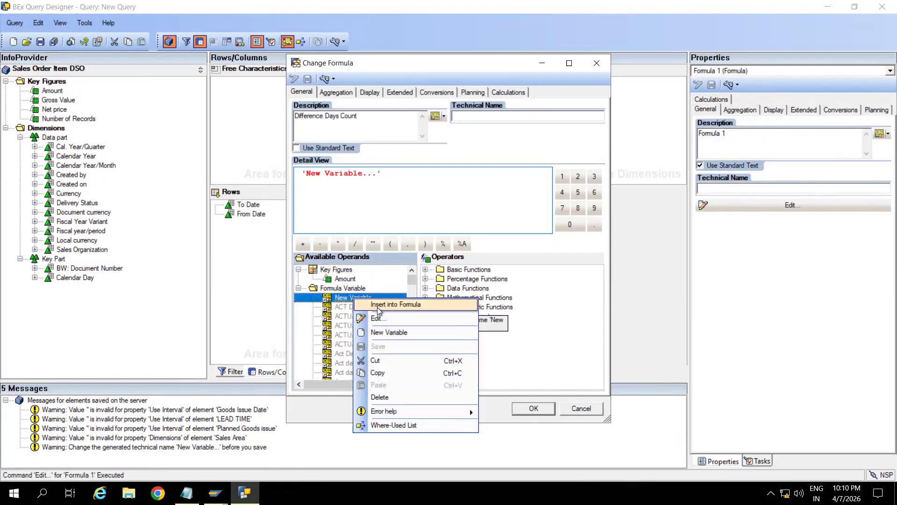
click(381, 318)
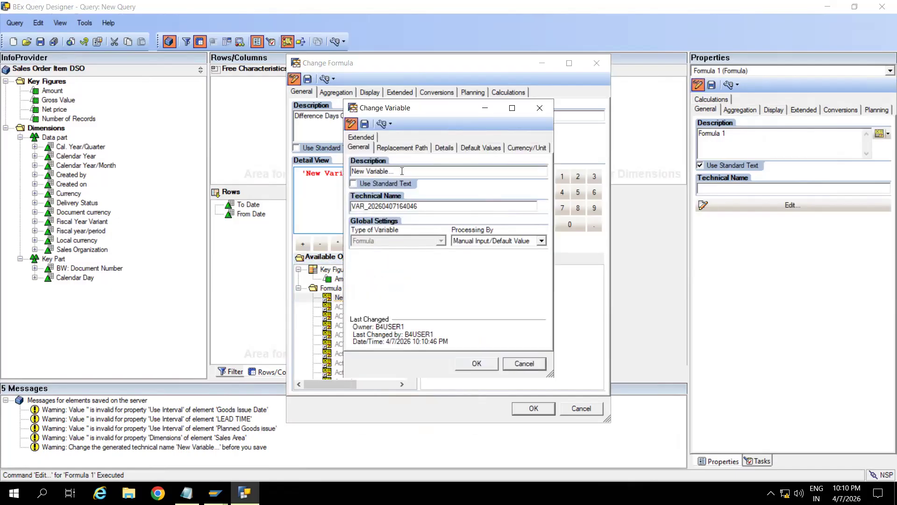
text(FR)
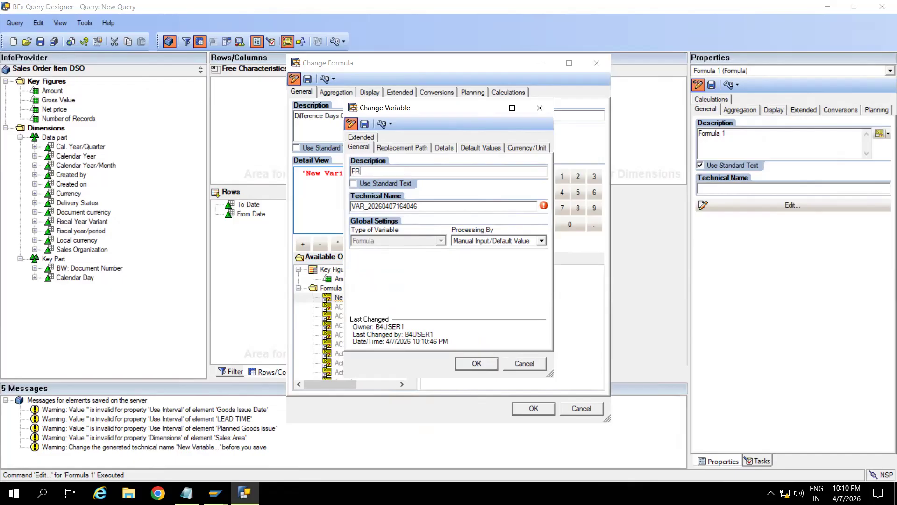
text(OMDATE)
Set the FROMDATE variable's processing to Replacement Path with Calendar Day as the reference characteristic.
click(492, 242)
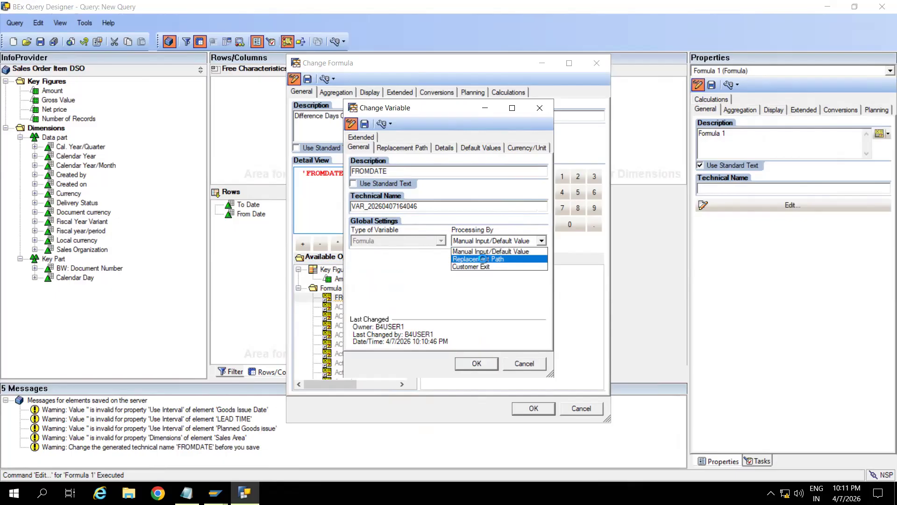
click(481, 259)
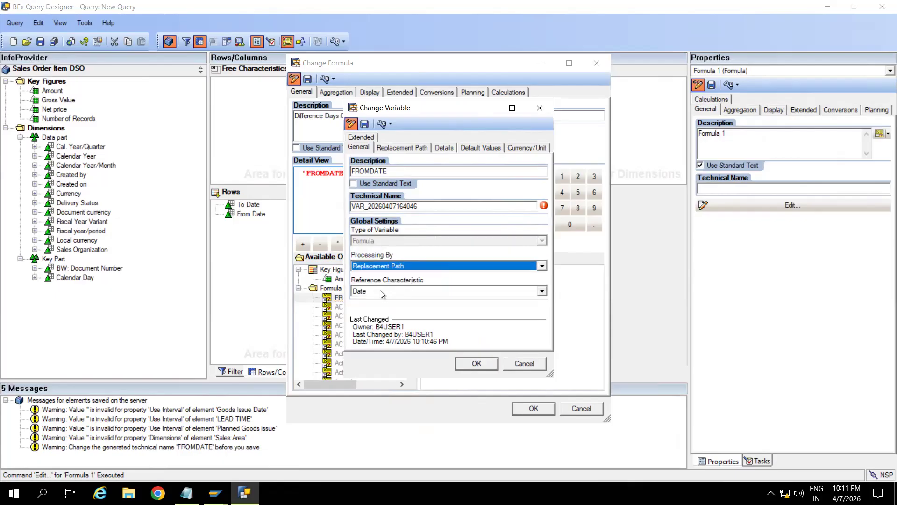
click(379, 291)
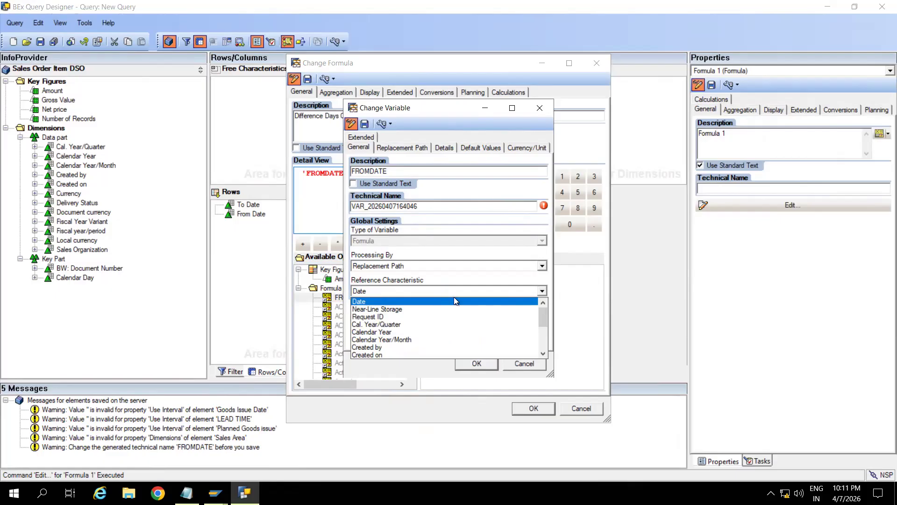
drag(542, 323, 543, 353)
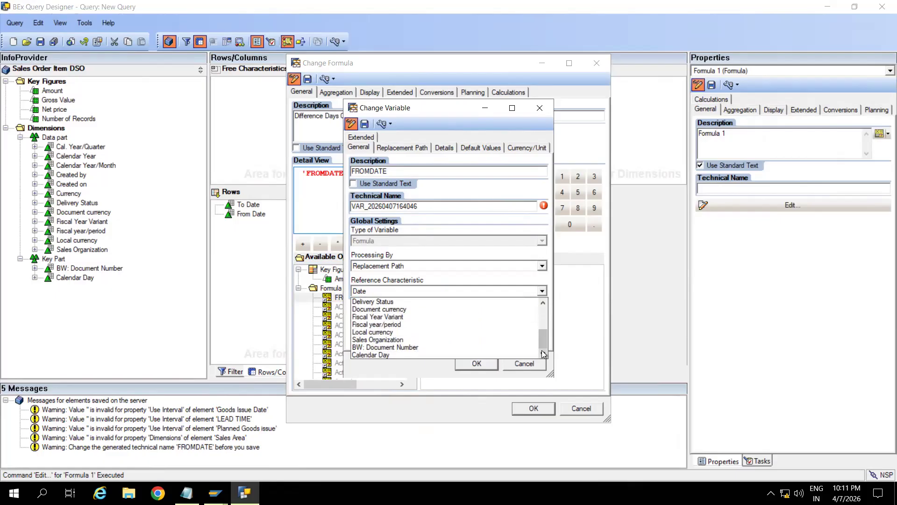
click(386, 355)
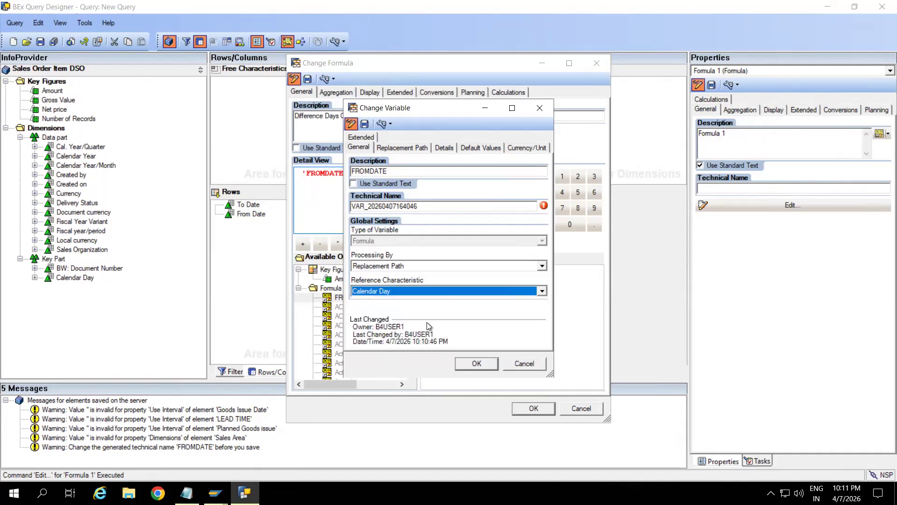
Review the FROMDATE variable's replacement path settings and set its dimension to Date.
click(398, 146)
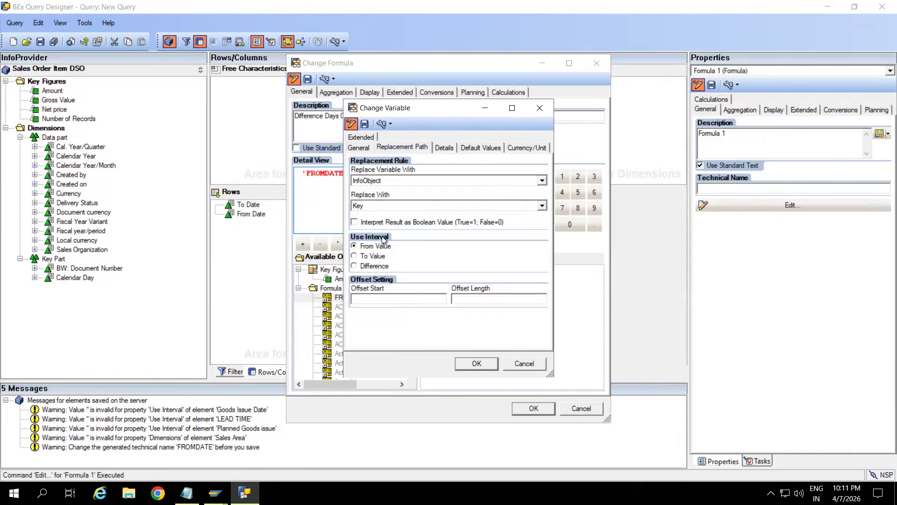
click(445, 149)
click(474, 149)
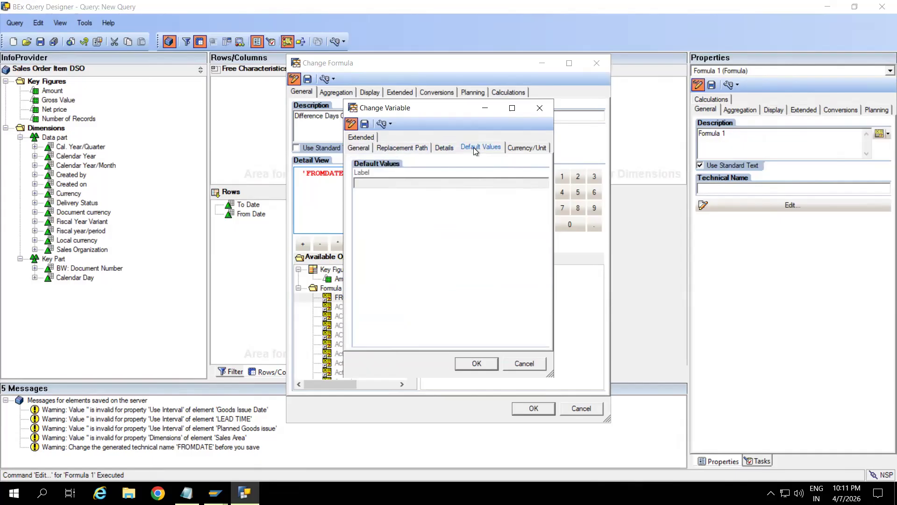
click(516, 147)
click(422, 181)
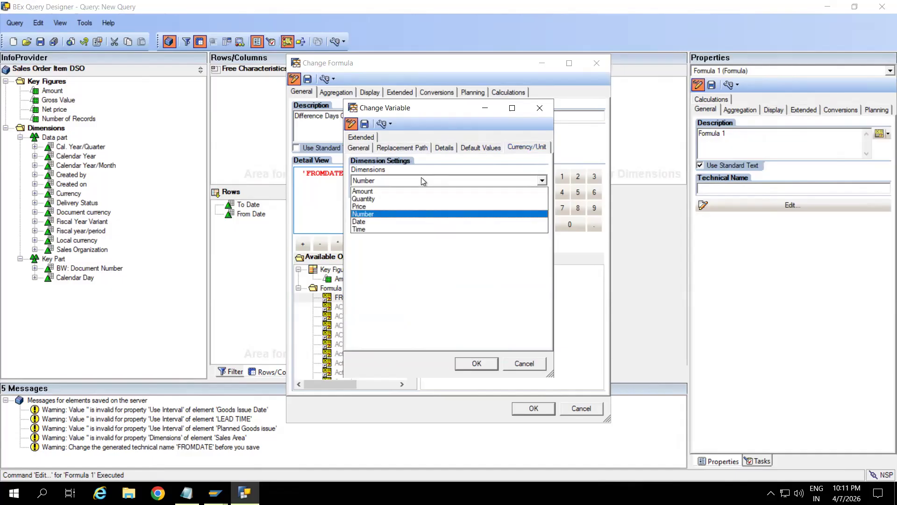
click(361, 223)
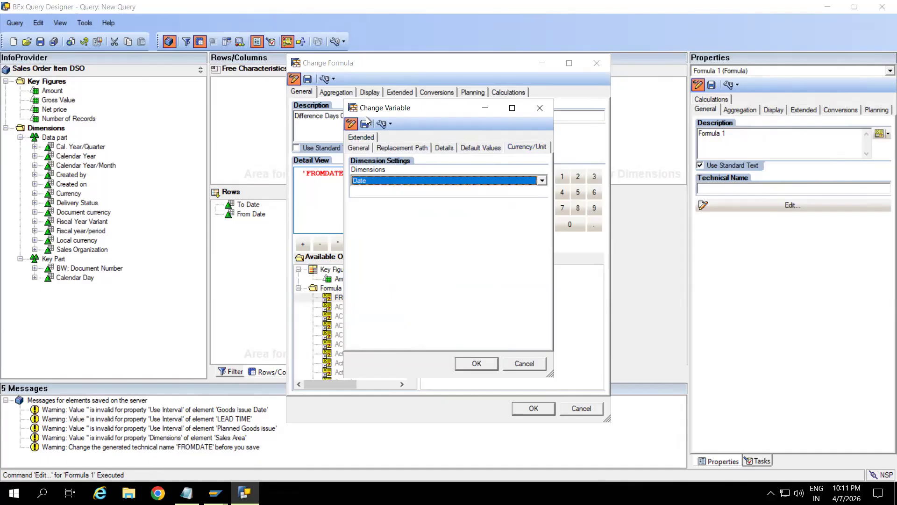
Save the FROMDATE variable under its generated technical name and return to the formula definition.
click(365, 124)
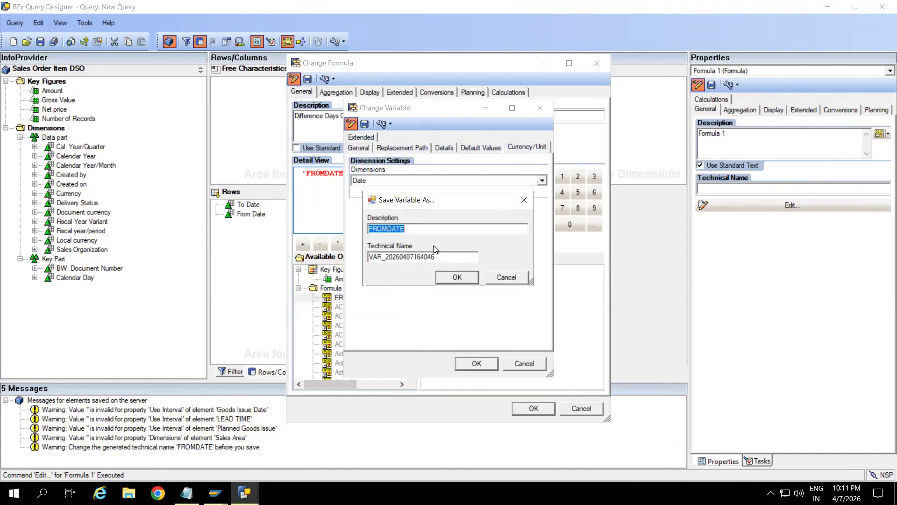
click(457, 277)
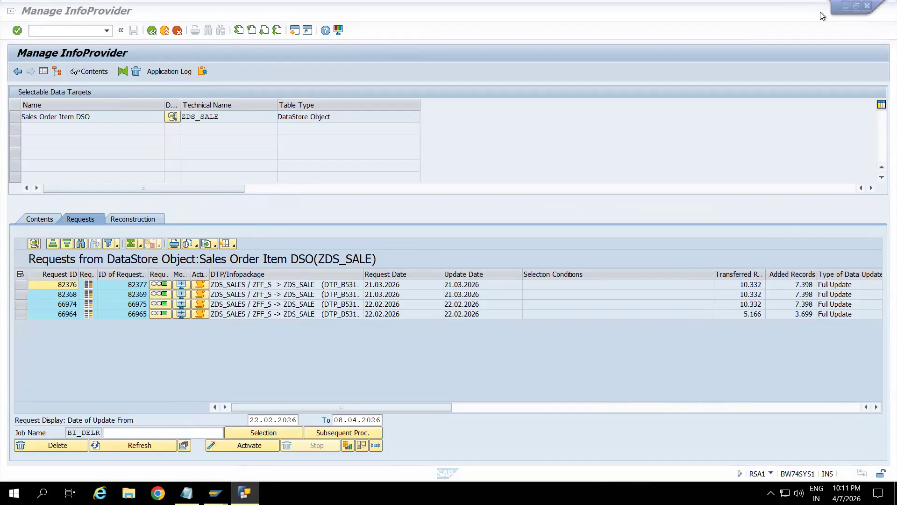
click(846, 7)
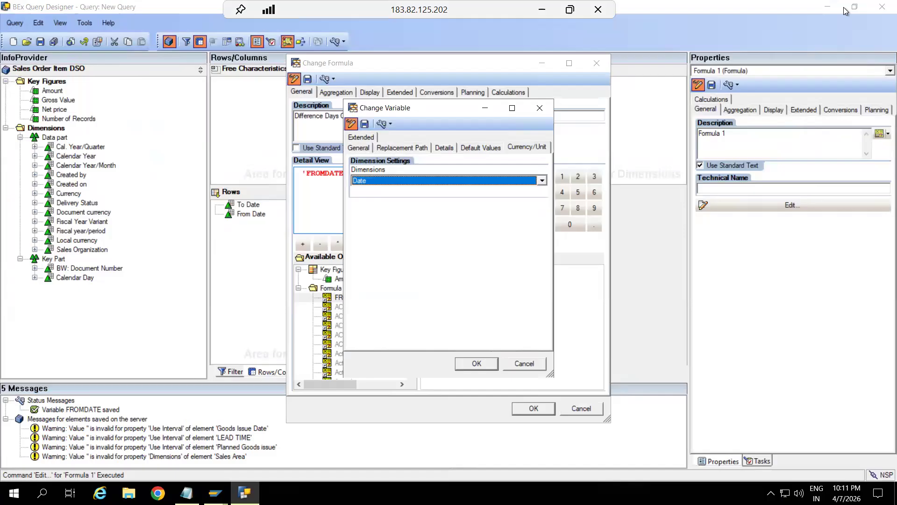
click(476, 363)
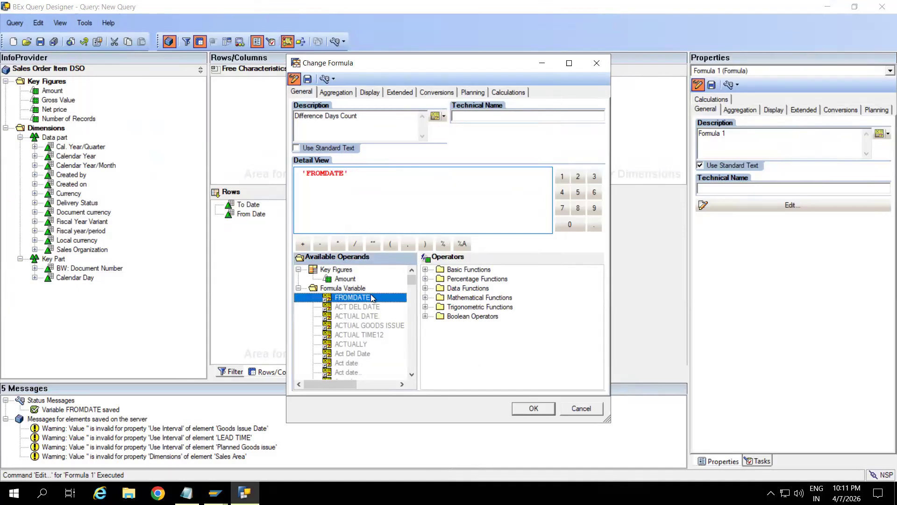
Create a second formula variable among the available operands of the Difference Days Count formula.
click(345, 288)
right_click(343, 289)
click(375, 310)
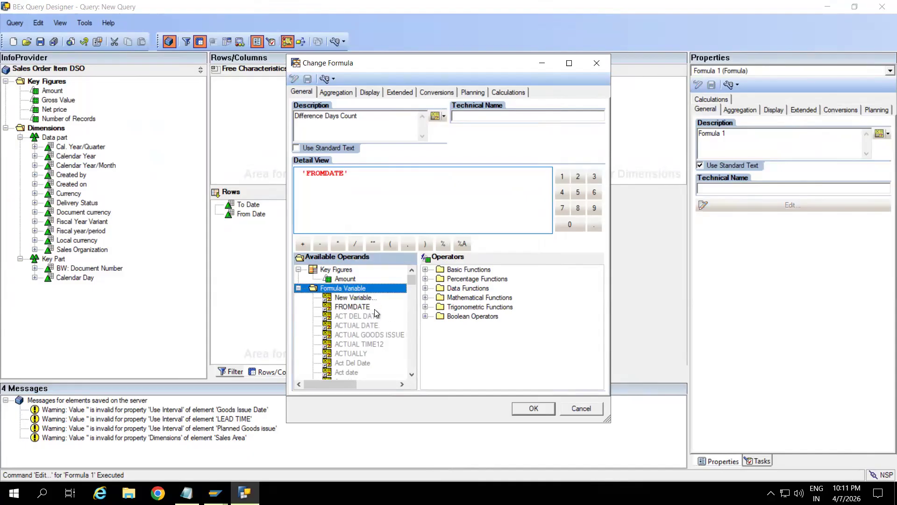
Open the new formula variable for editing and set its description to DATE.
click(351, 298)
right_click(352, 299)
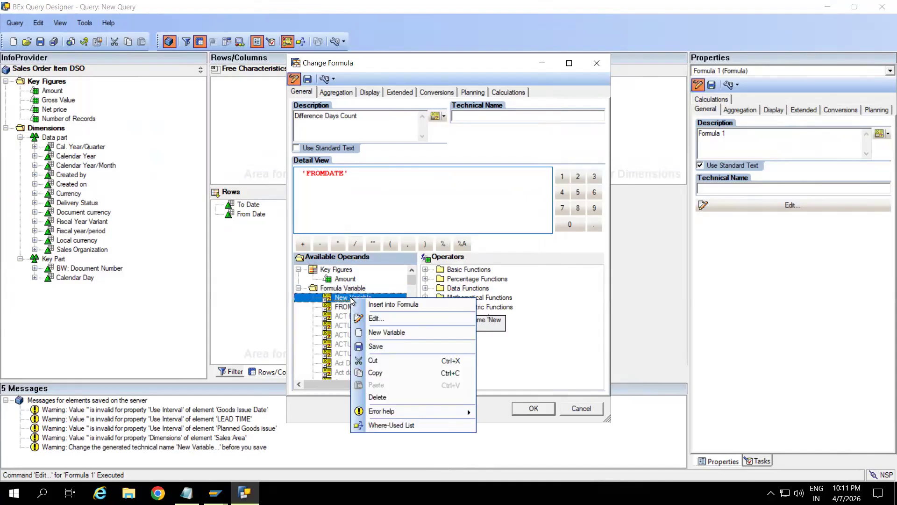
click(375, 318)
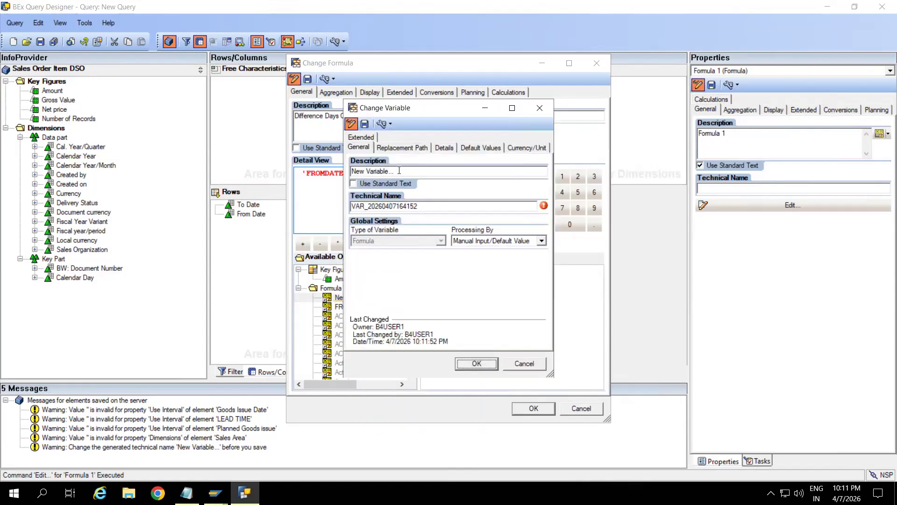
right_click(340, 175)
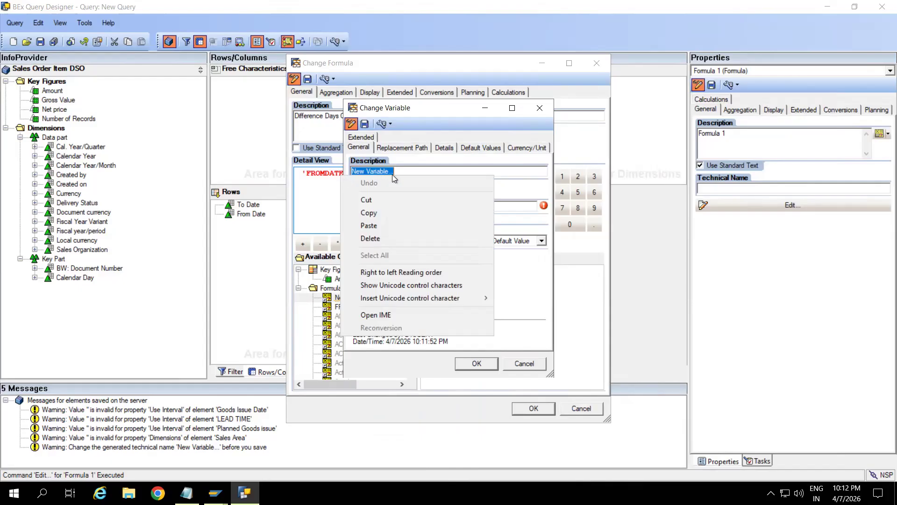
key(Escape)
text(DATE)
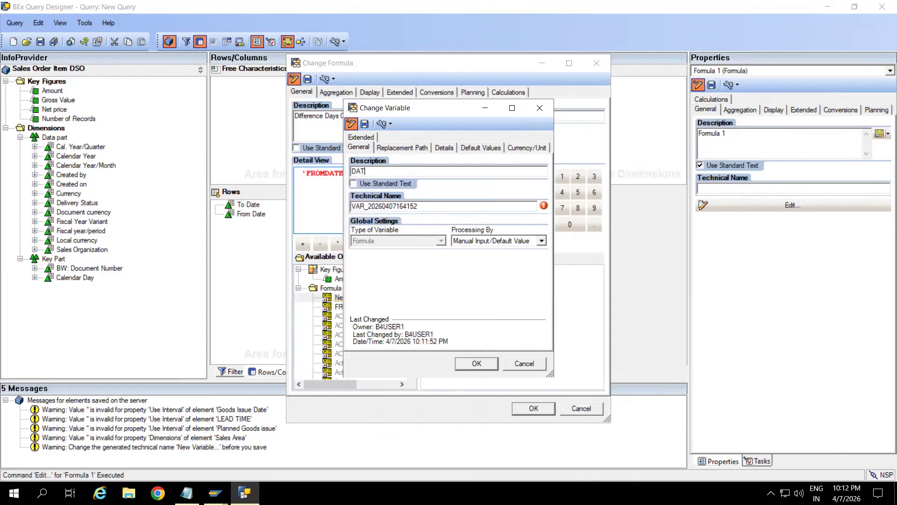
Set the variable's processing to Replacement Path with Created on as the reference characteristic, and change its description to TODATE.
click(489, 241)
click(476, 259)
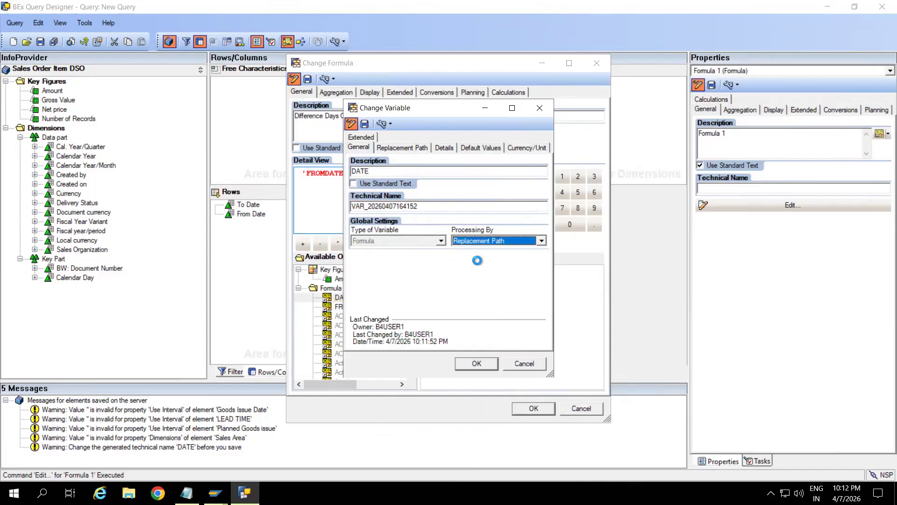
click(415, 292)
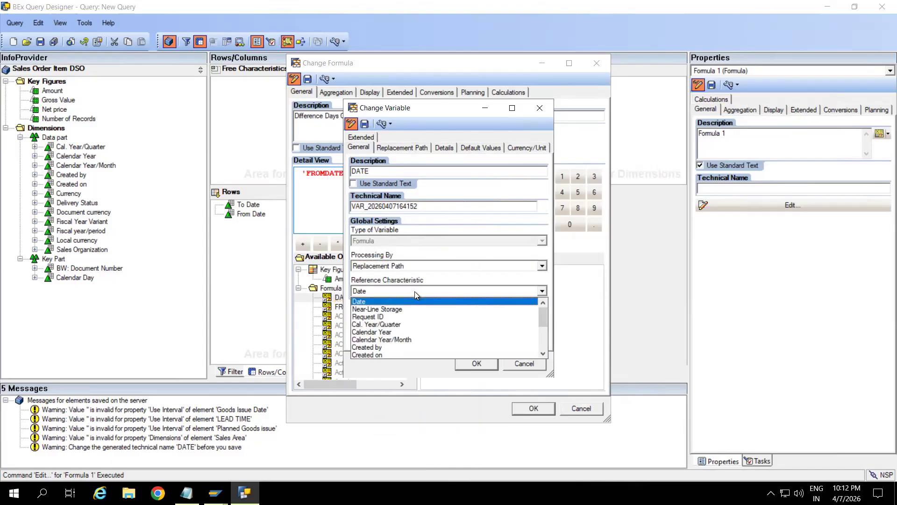
click(379, 355)
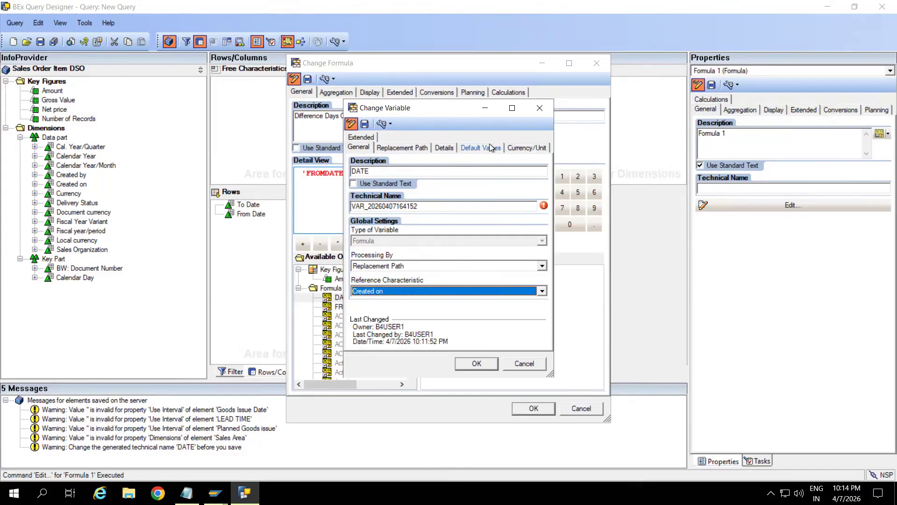
click(354, 172)
text(TO)
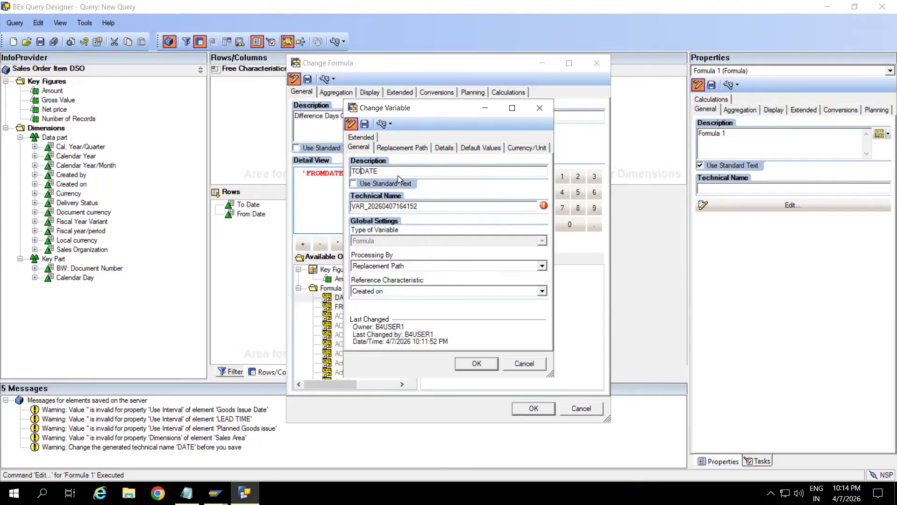
Review the TODATE variable's replacement path, details and default value settings, and set its dimension to Date.
click(404, 149)
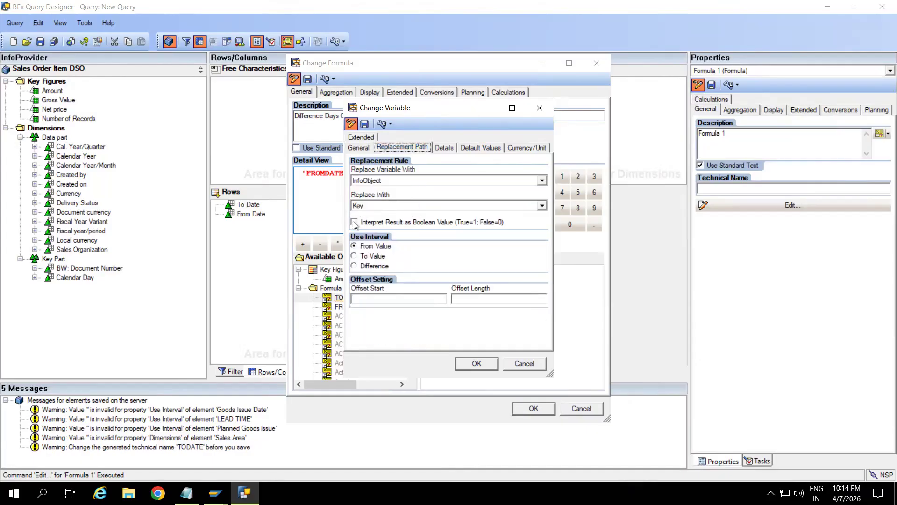
click(444, 148)
click(481, 148)
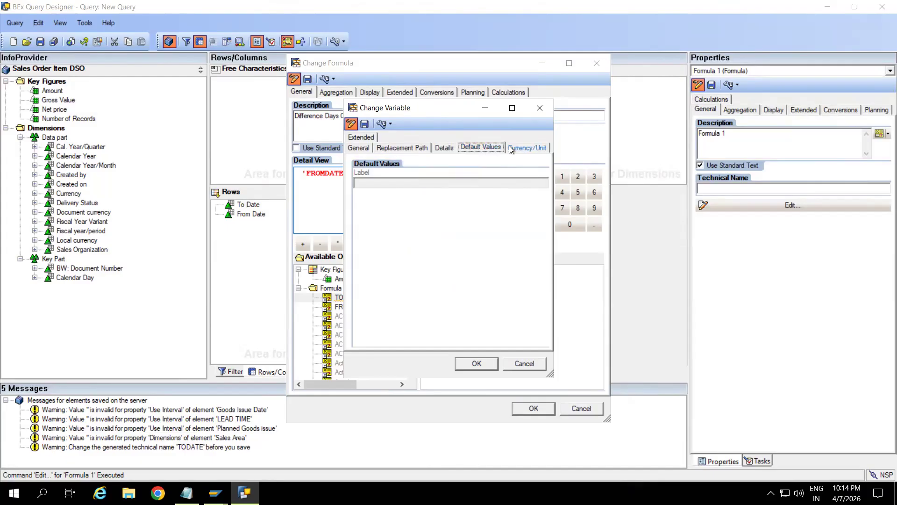
click(526, 148)
click(393, 181)
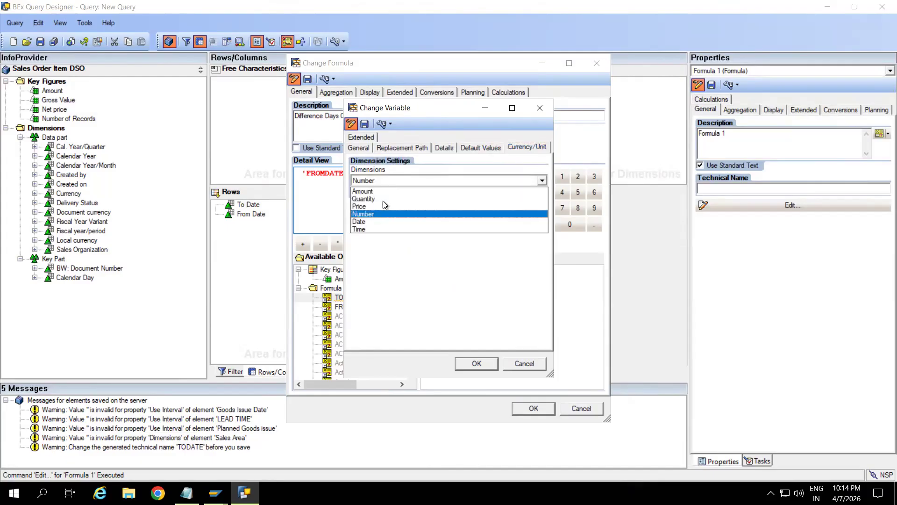
click(358, 222)
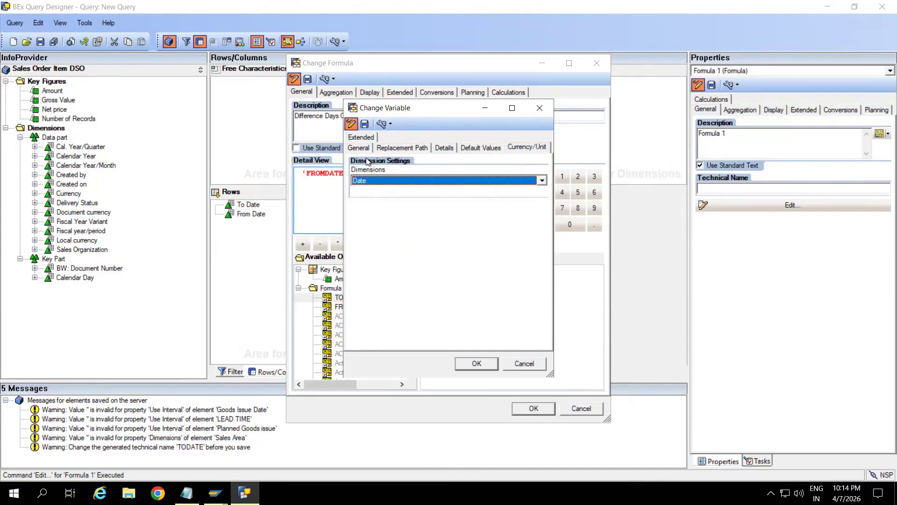
Save the TODATE variable under its generated technical name and go back to the formula definition.
click(365, 123)
click(450, 278)
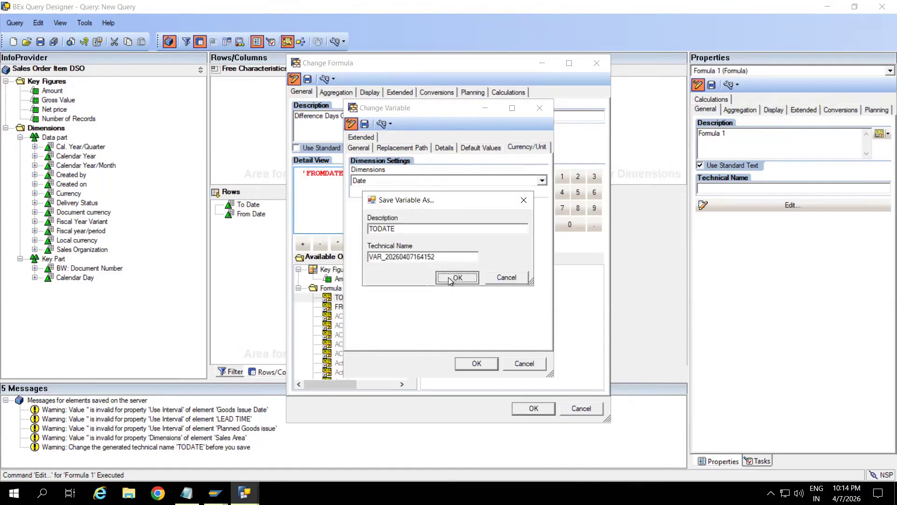
click(475, 364)
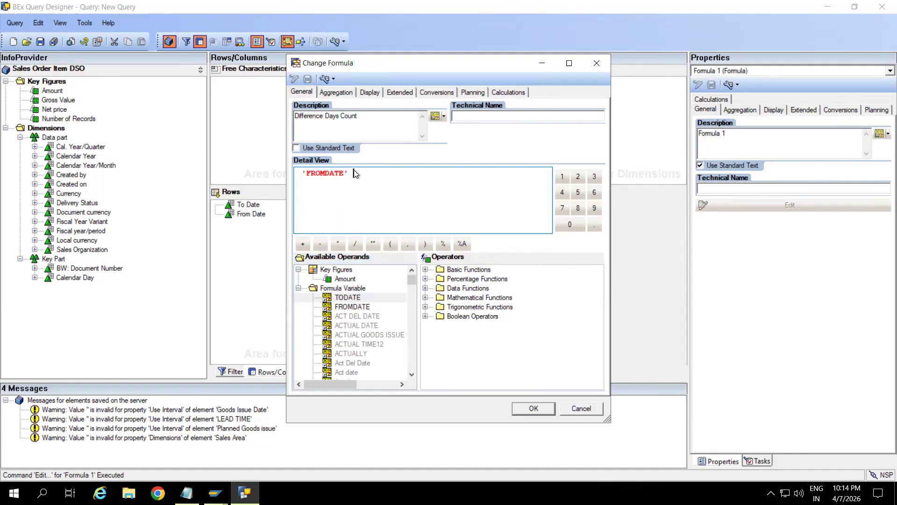
Redefine the Difference Days Count formula as TODATE minus FROMDATE and confirm the formula.
key(BackSpace)
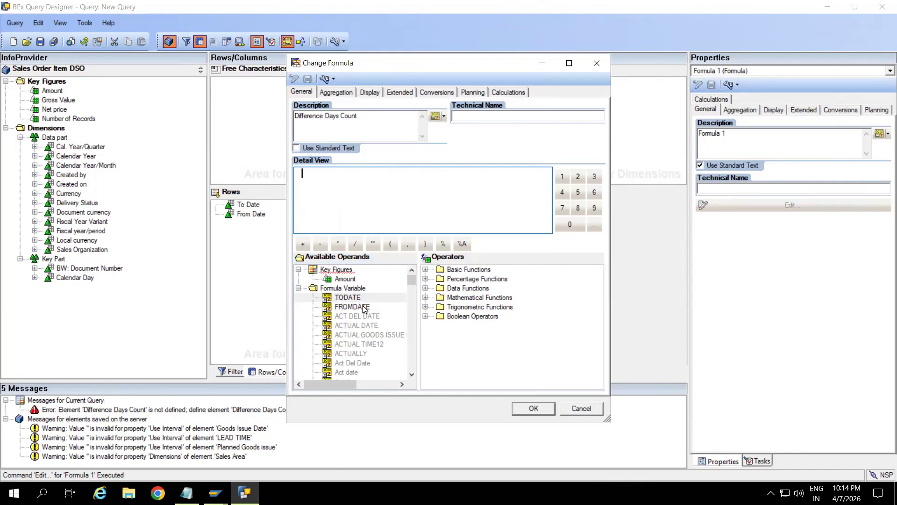
double_click(349, 298)
text(-)
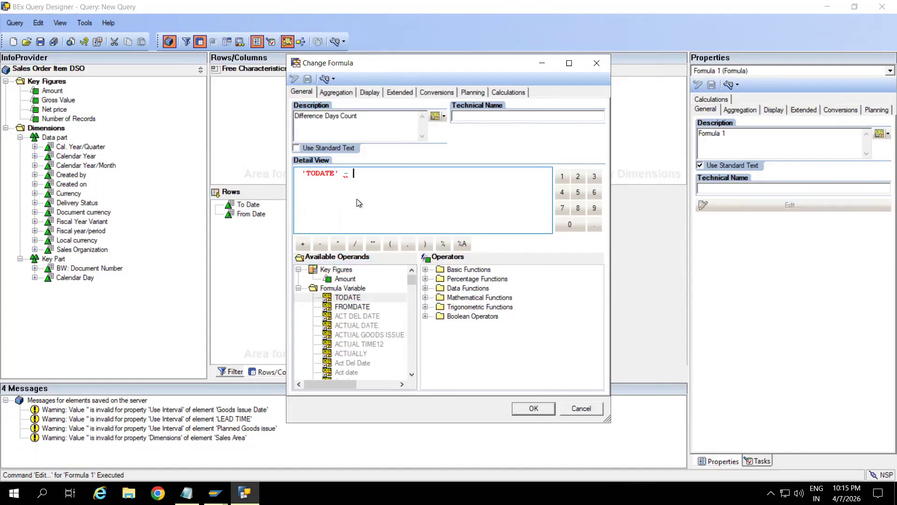
double_click(346, 307)
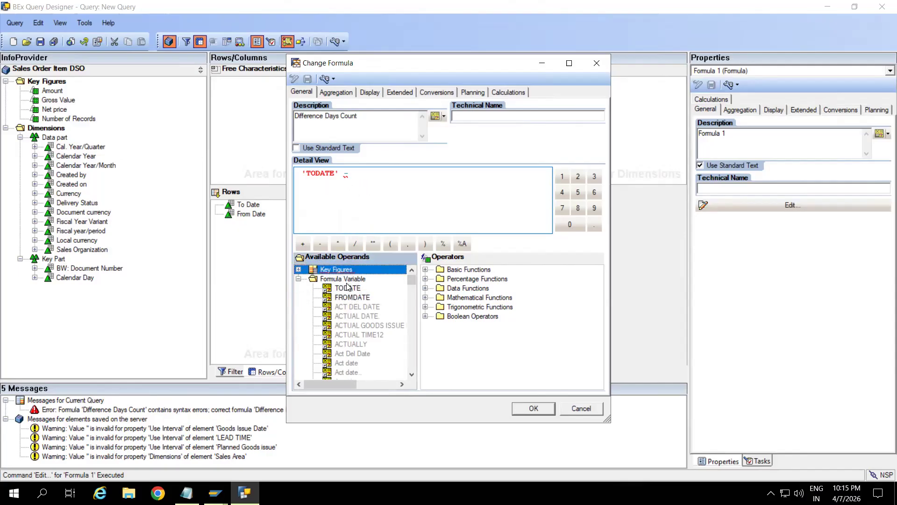
double_click(353, 298)
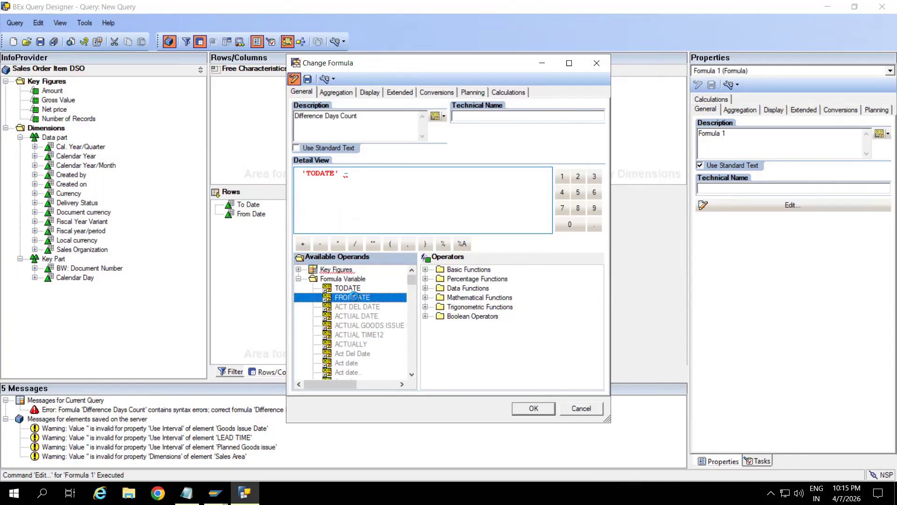
click(532, 408)
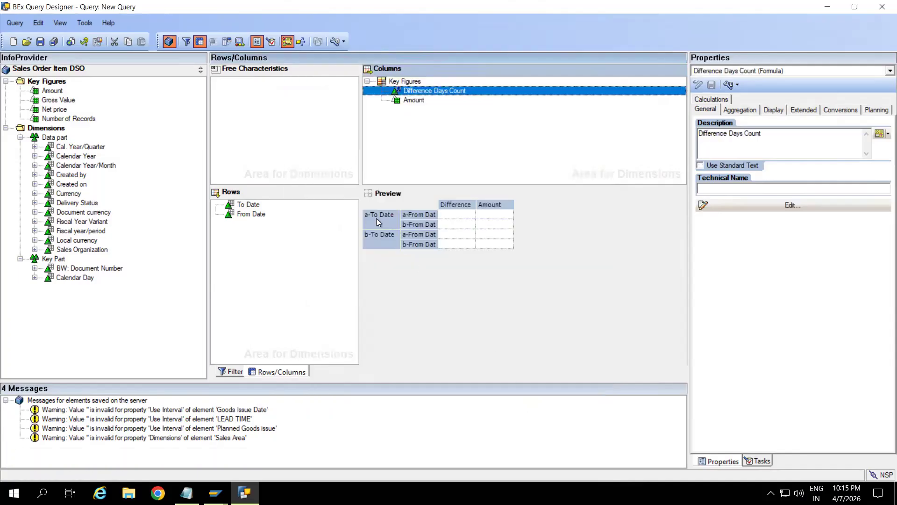
Save the query as "Formula Variable by replacement path" with technical name ZDS_SALE_Q00001, copying that name, and display the query properties.
click(40, 41)
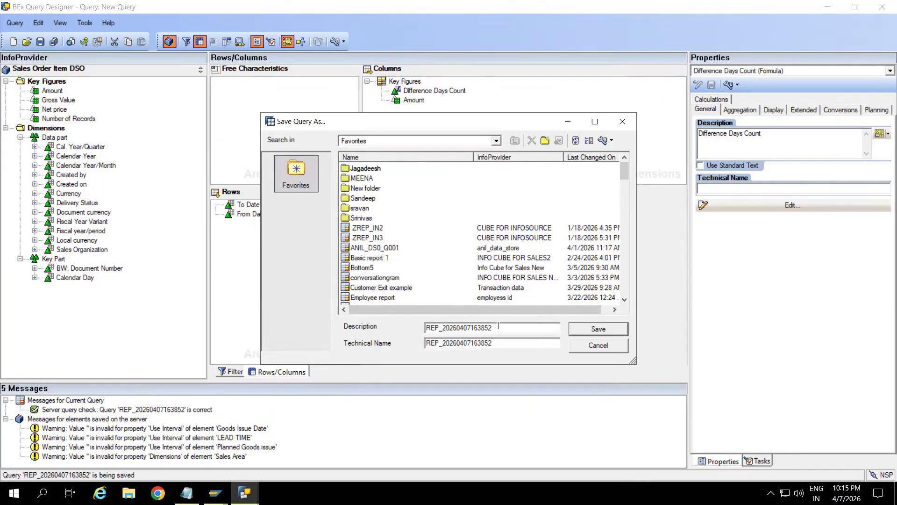
drag(493, 328, 409, 329)
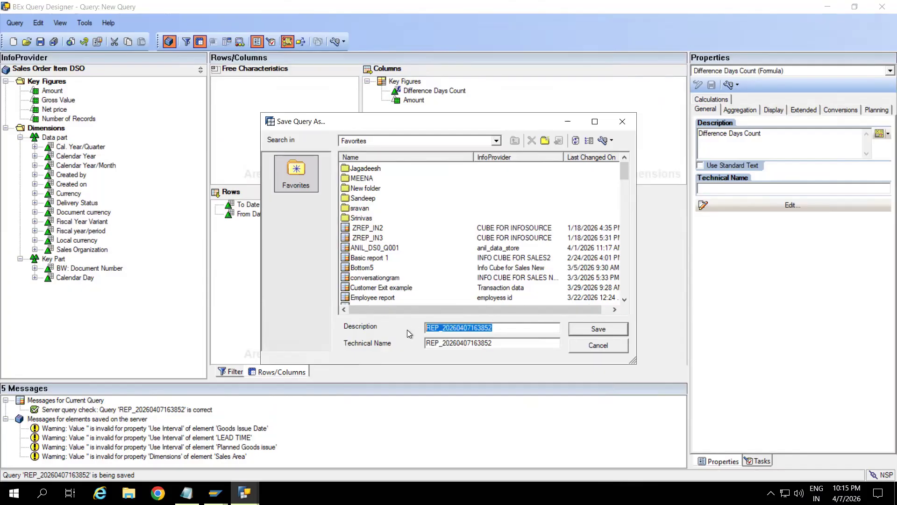
text(Formula Variable)
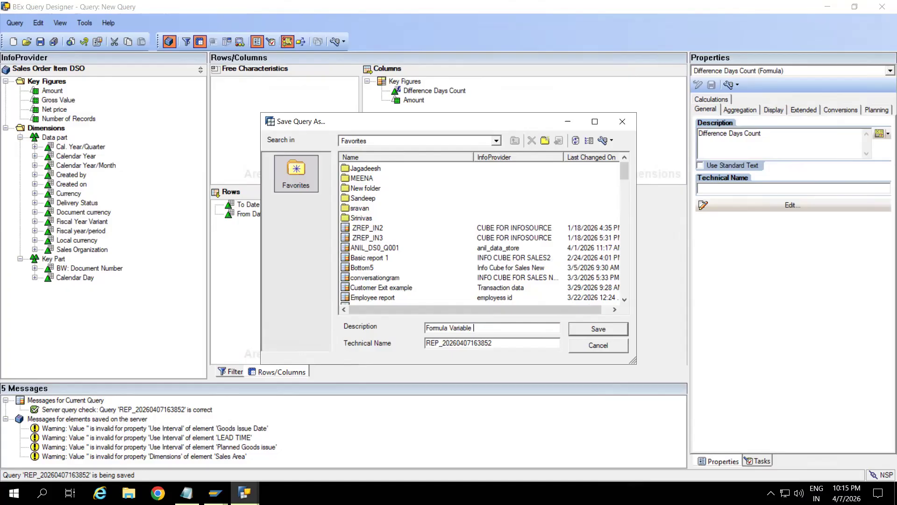
text(by replacement path)
click(497, 344)
double_click(480, 345)
text(ZDS_SALE_Q00001)
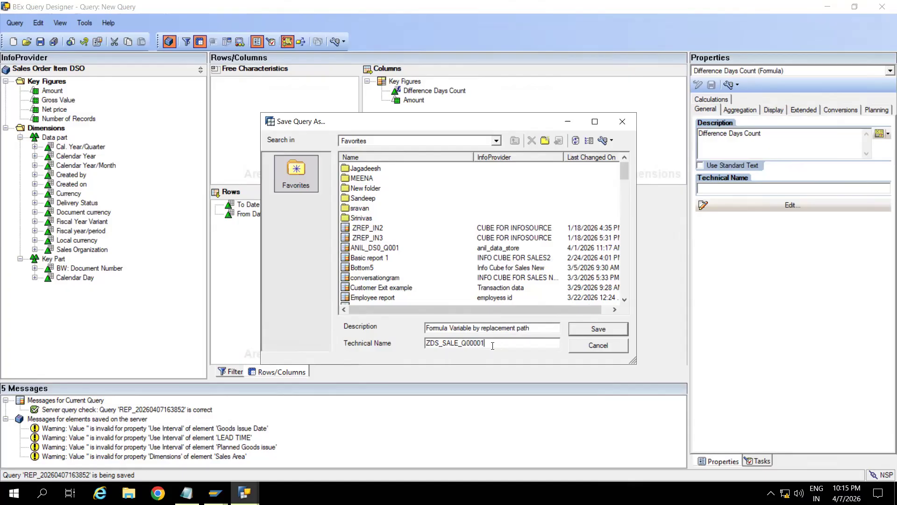
drag(493, 345, 404, 350)
key(ctrl+c)
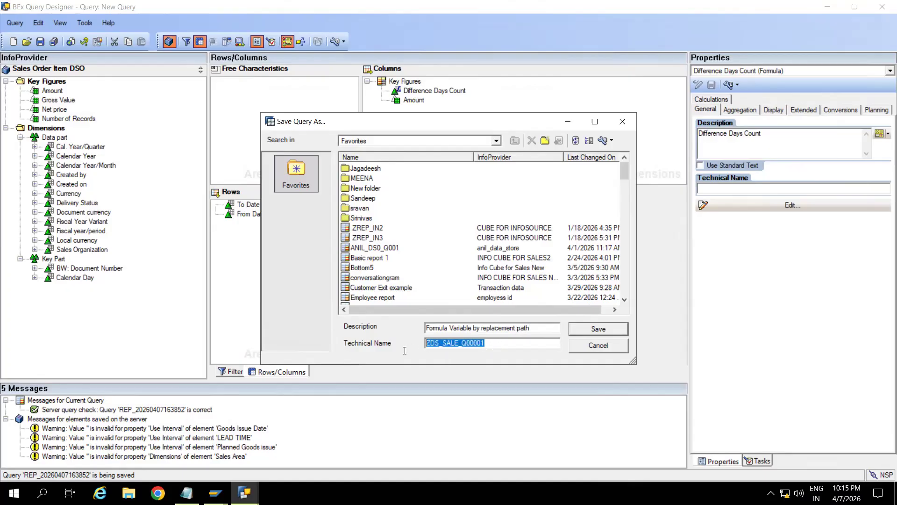
click(583, 324)
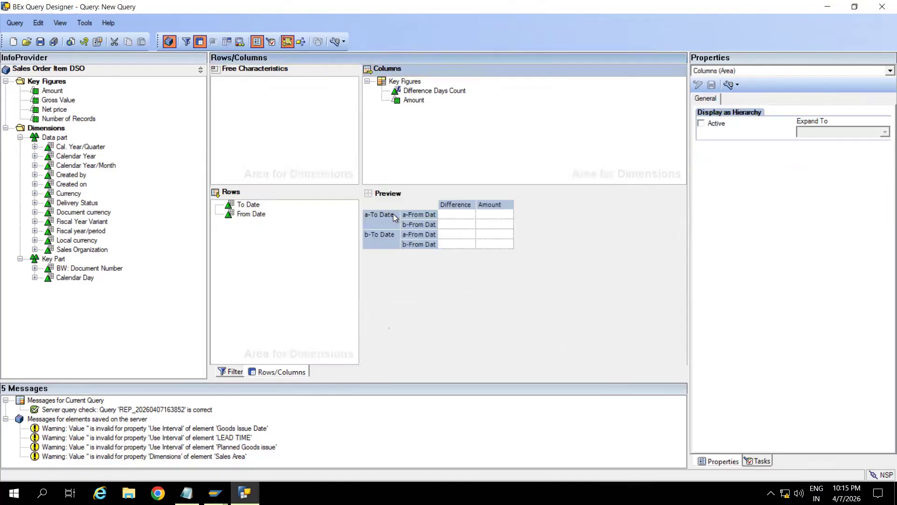
click(99, 43)
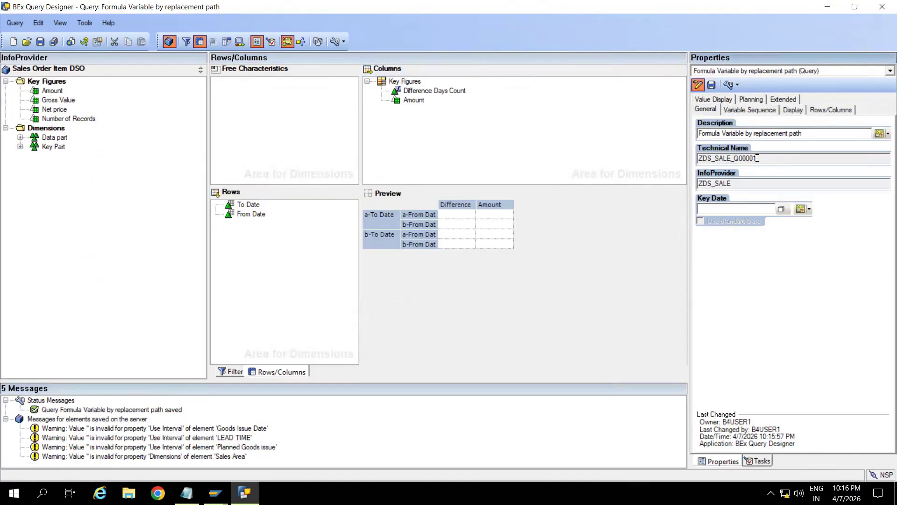
Move the Amount key figure above Difference Days Count in the columns and save the query.
click(409, 100)
mouse_move(409, 102)
mouse_down()
mouse_move(407, 83)
mouse_move(407, 92)
mouse_up()
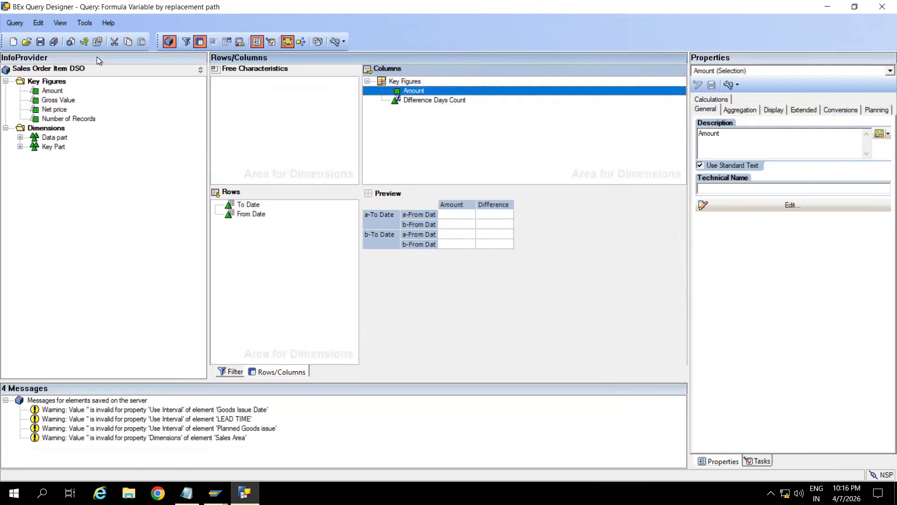
click(40, 42)
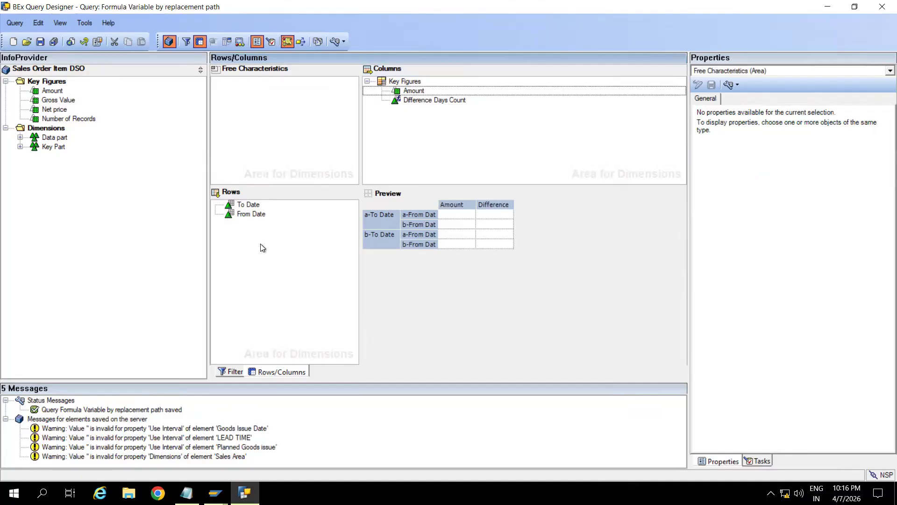
Check the technical names of the From Date and To Date row characteristics.
click(244, 219)
click(245, 216)
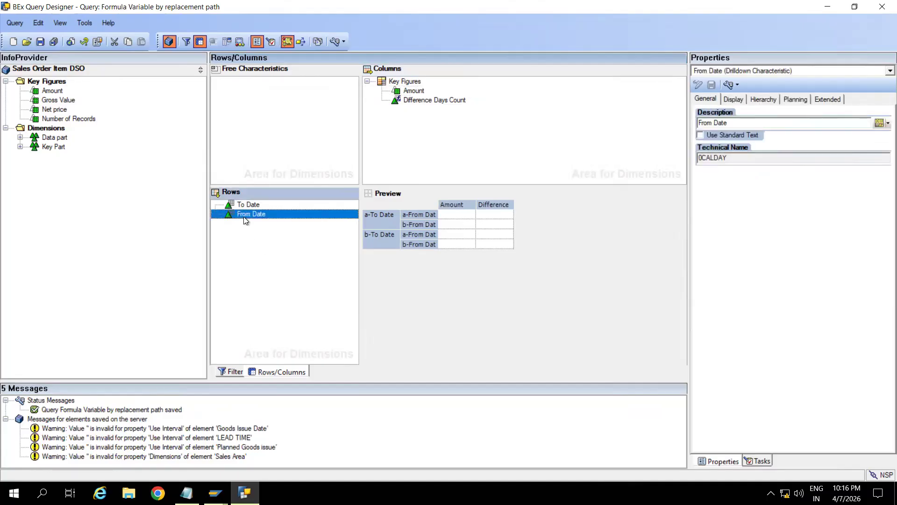
click(255, 205)
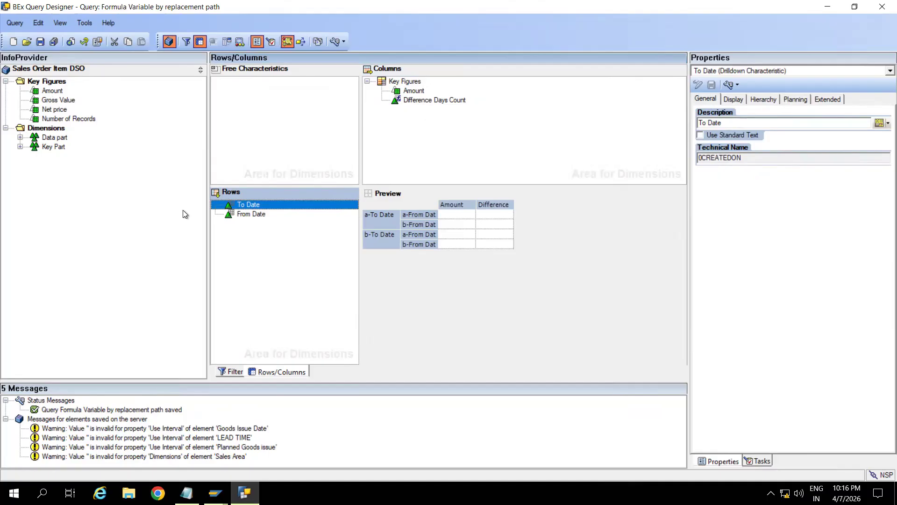
Switch to the SAP GUI Manage InfoProvider window and start transaction RSRT.
mouse_move(215, 493)
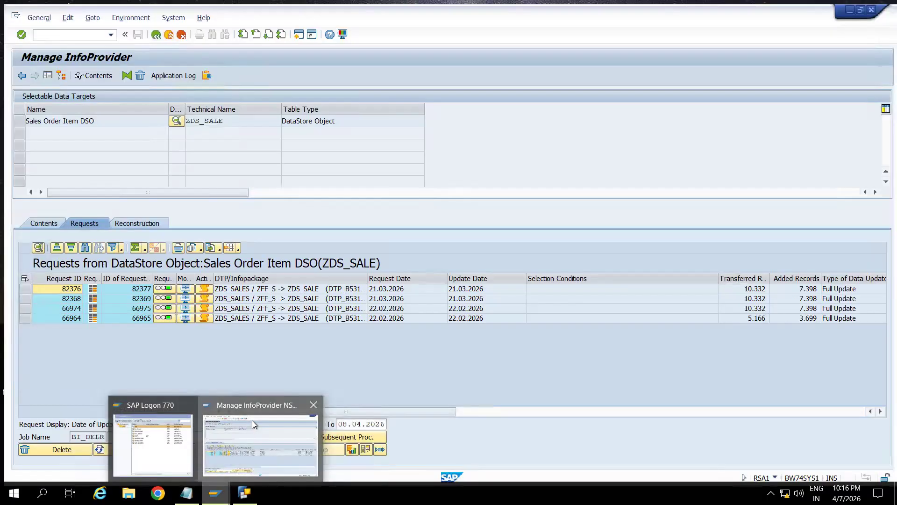
click(252, 419)
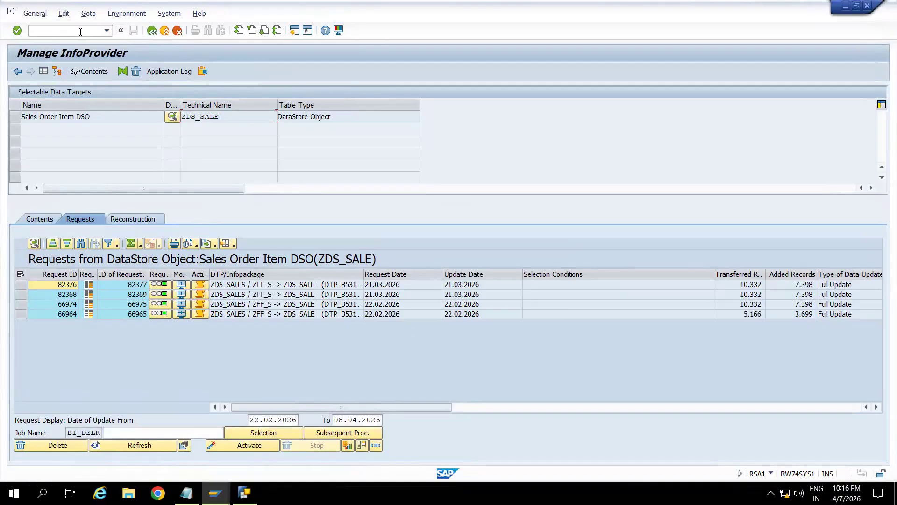
text(/nrsrt)
key(Return)
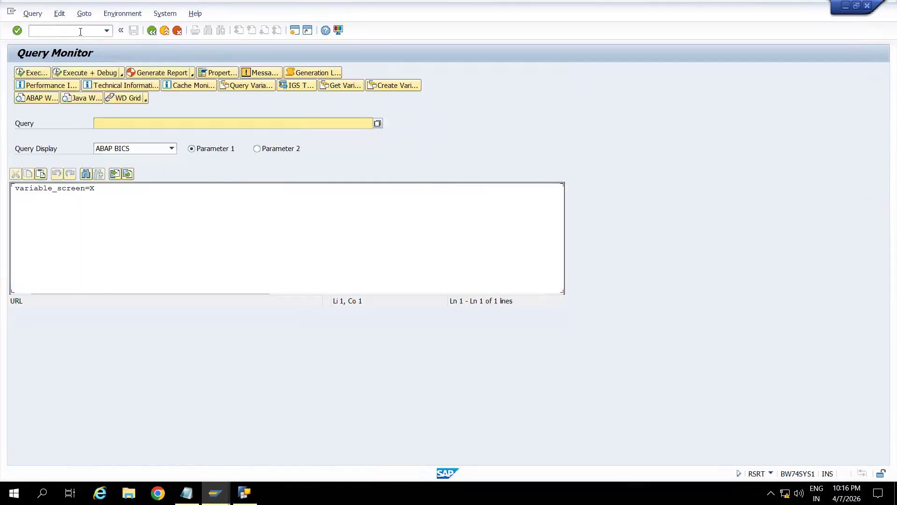
Enter ZDS_SALE_Q00001 as the query in the Query Monitor and set the query display to HTML.
key(ctrl+v)
click(141, 150)
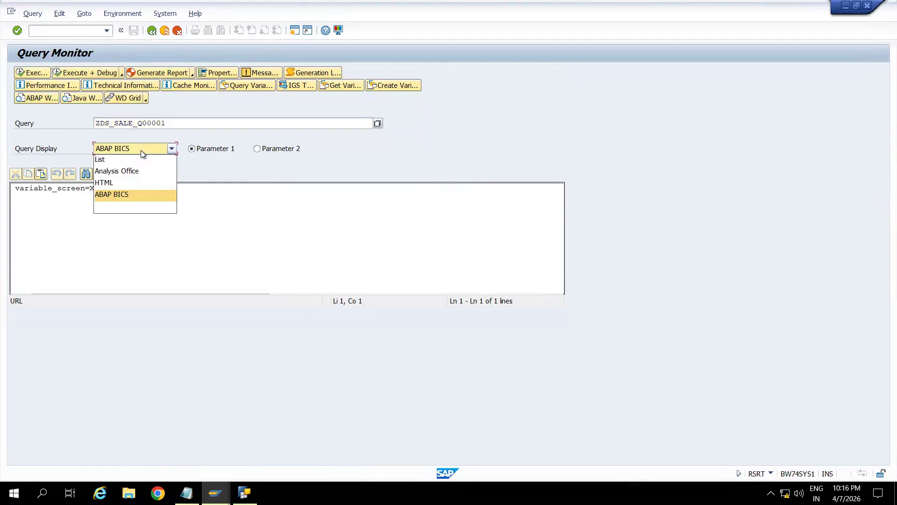
click(117, 182)
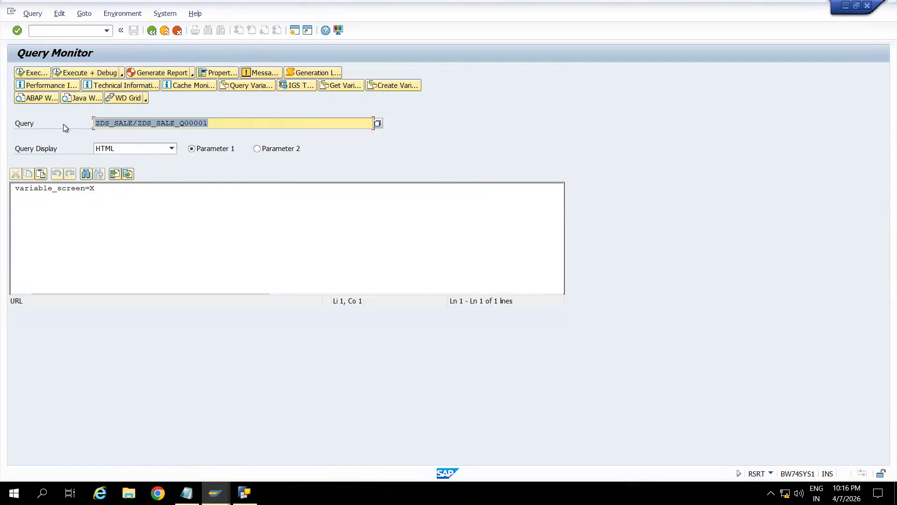
Execute the query ZDS_SALE_Q00001 in the Query Monitor.
click(33, 72)
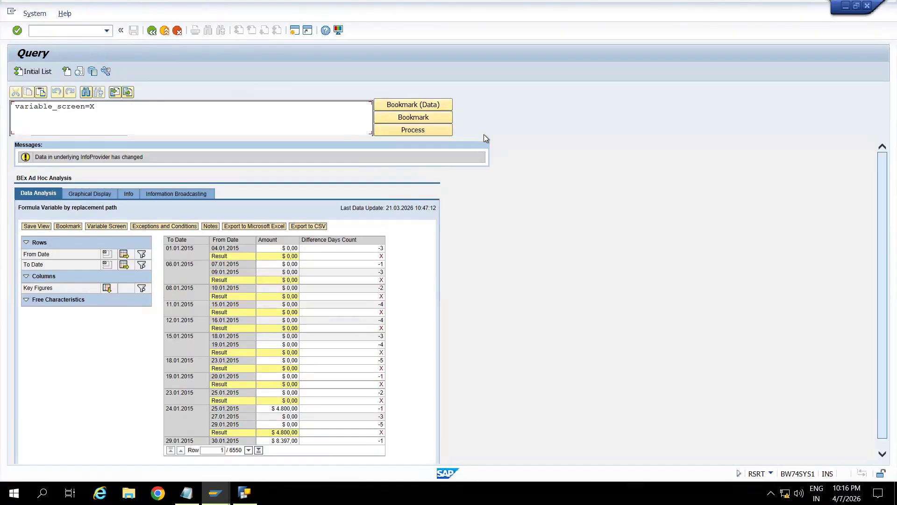
Switch to BEx Query Designer, set the results rows of the From Date characteristic to Always Suppress and save the query.
key(alt+Tab)
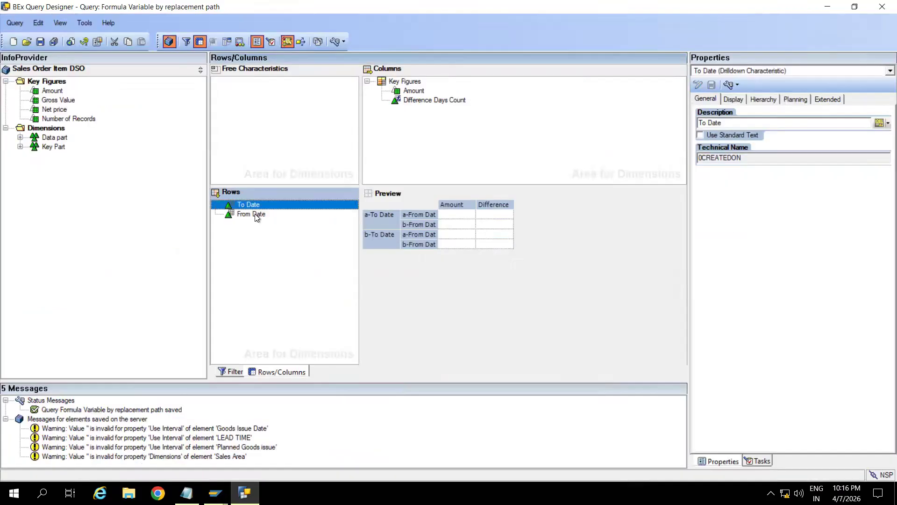
click(254, 216)
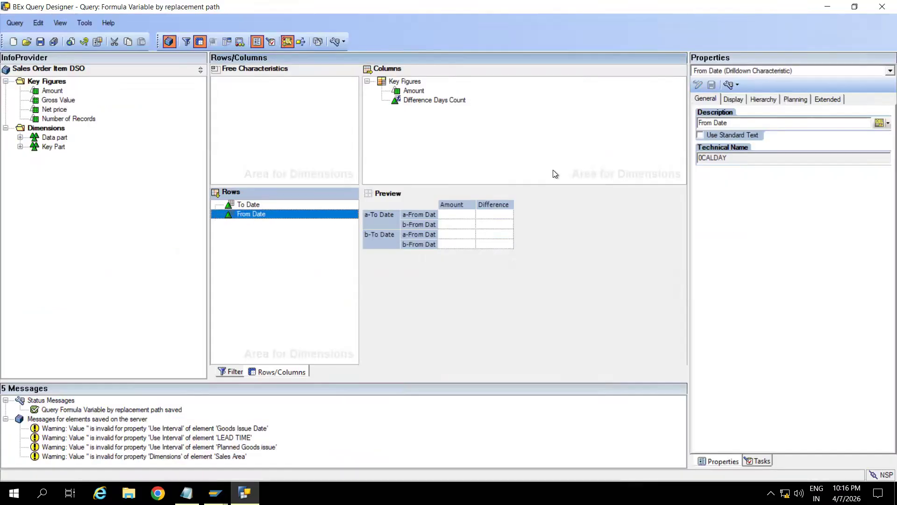
click(731, 101)
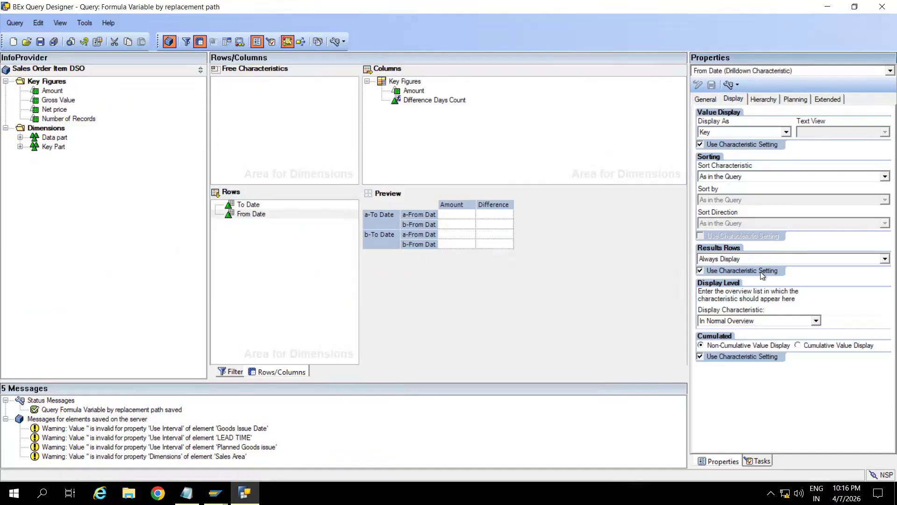
click(747, 259)
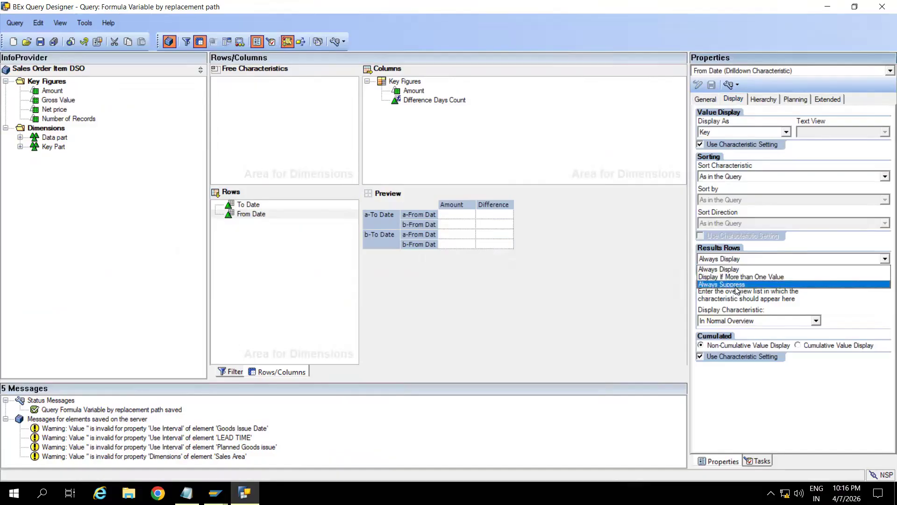
click(735, 285)
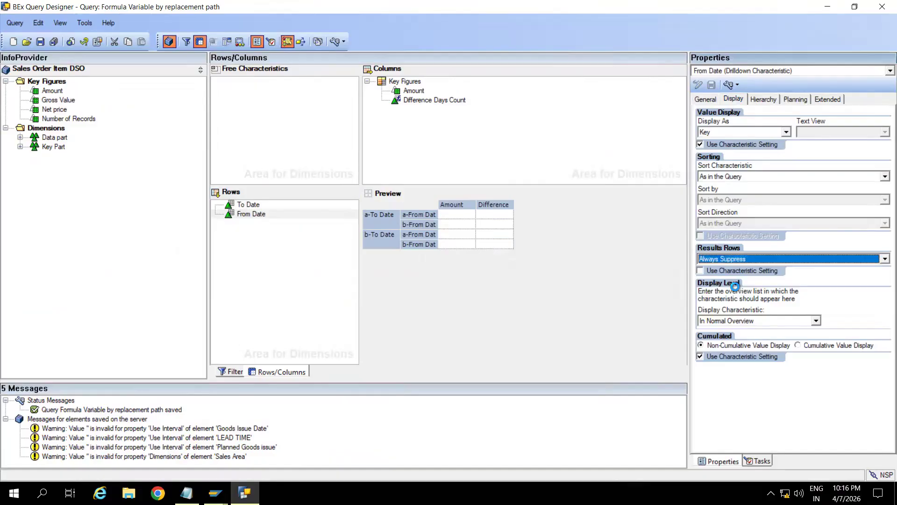
click(43, 42)
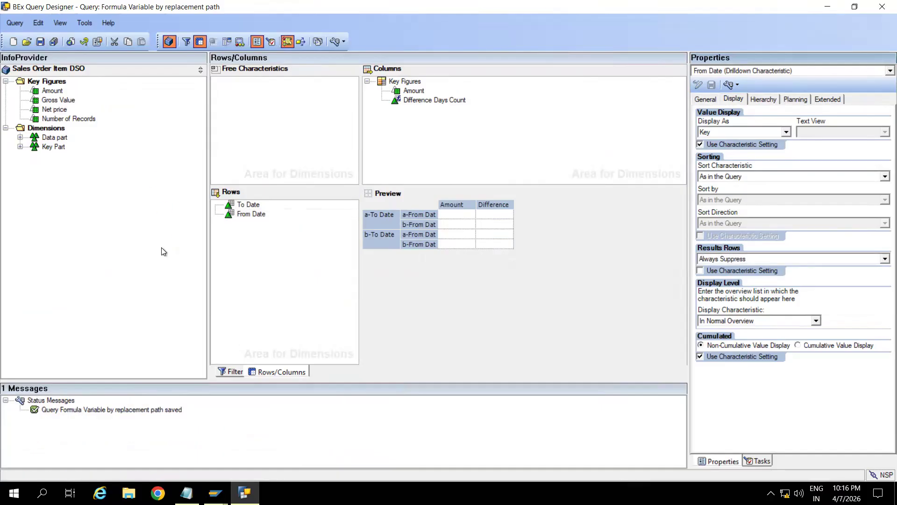
Return to the SAP GUI Query Monitor and execute the query again with From Date's result rows suppressed.
key(alt+Tab)
click(152, 32)
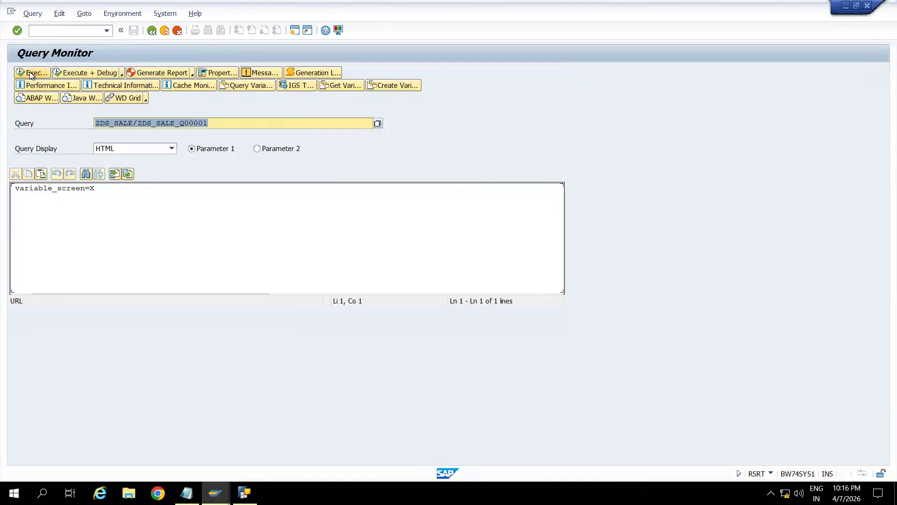
click(29, 73)
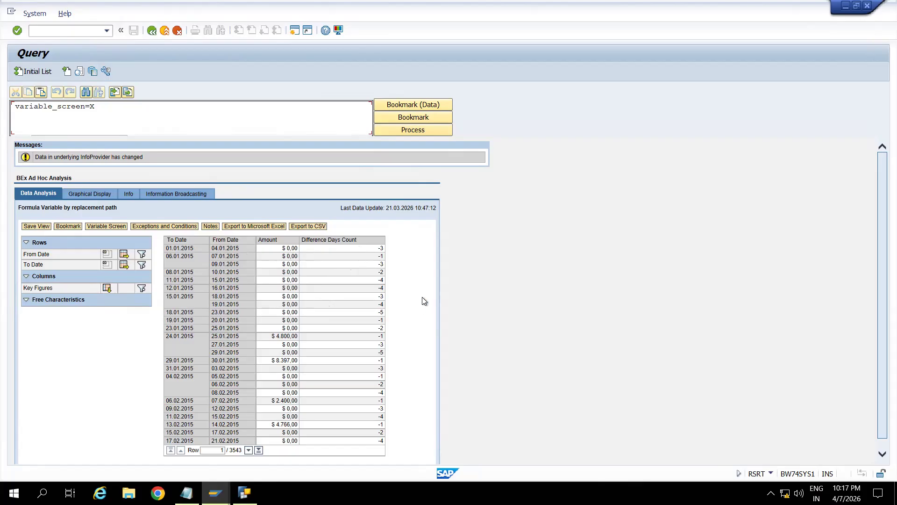
Switch to BEx Query Designer, open the Difference Days Count formula for editing and clear its expression.
key(alt+Tab)
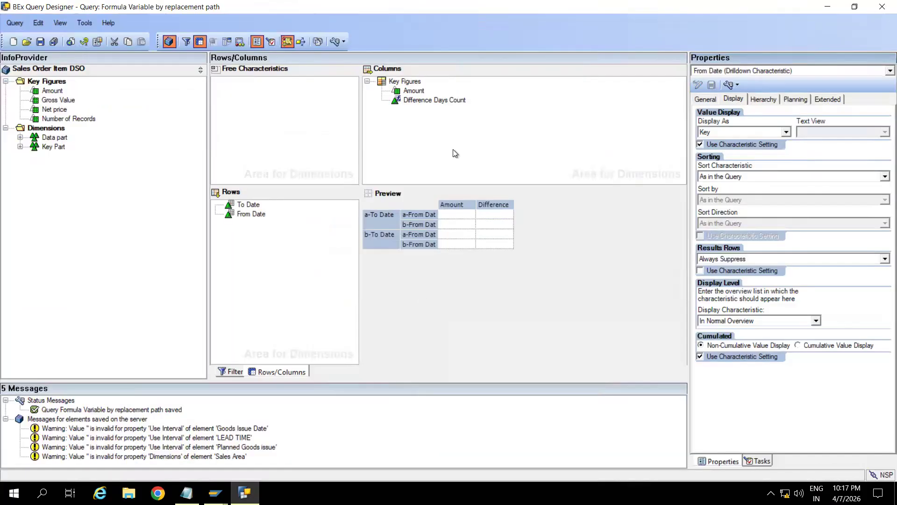
click(414, 92)
click(411, 99)
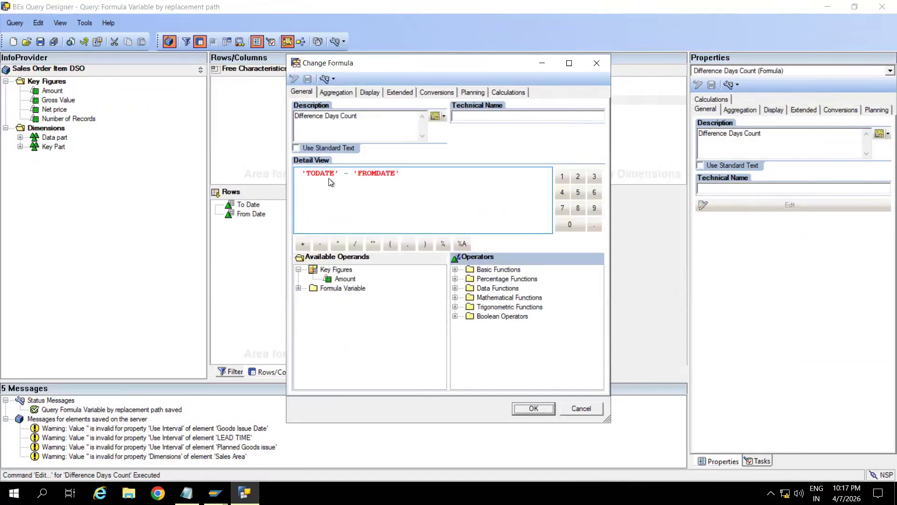
click(417, 177)
key(BackSpace)
key(BackSpace)
key(BackSpace)
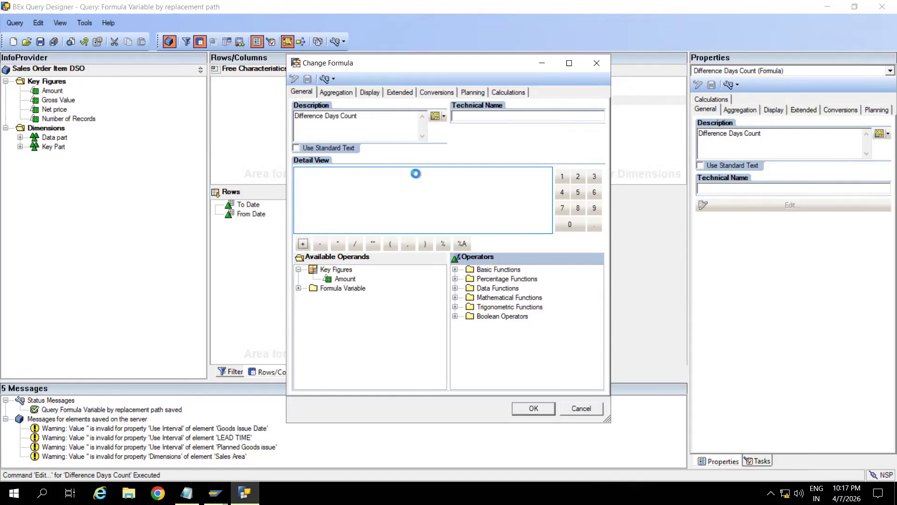
Build the Difference Days Count formula as 'FROMDATE' - 'TODATE' from the formula variables, confirm it and save the query.
click(297, 289)
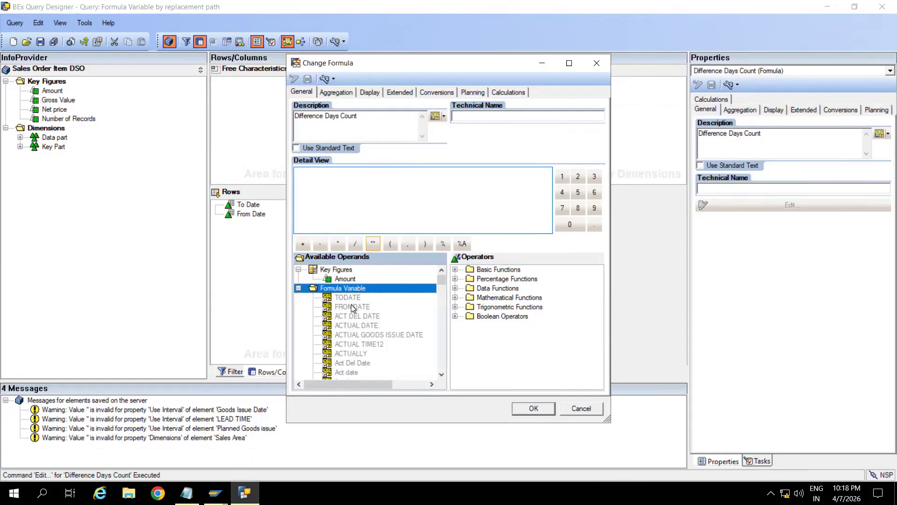
double_click(351, 306)
text(-)
double_click(352, 298)
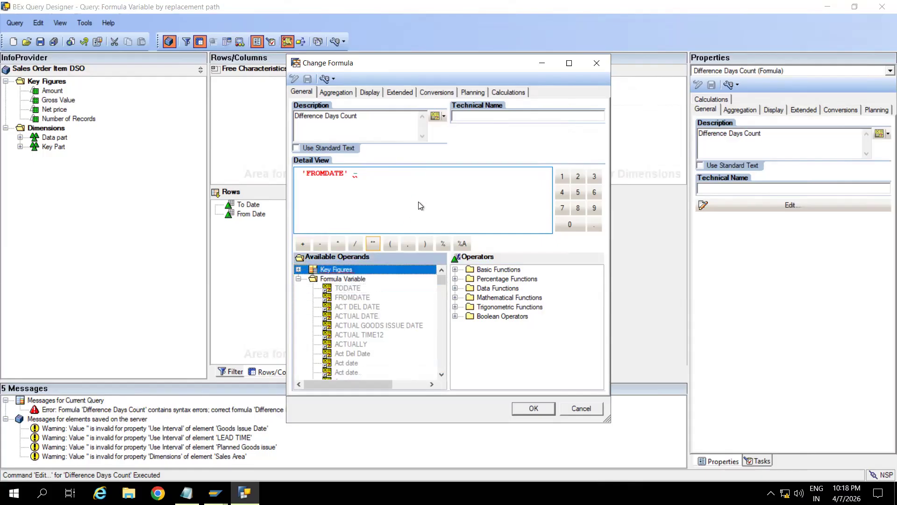
click(370, 174)
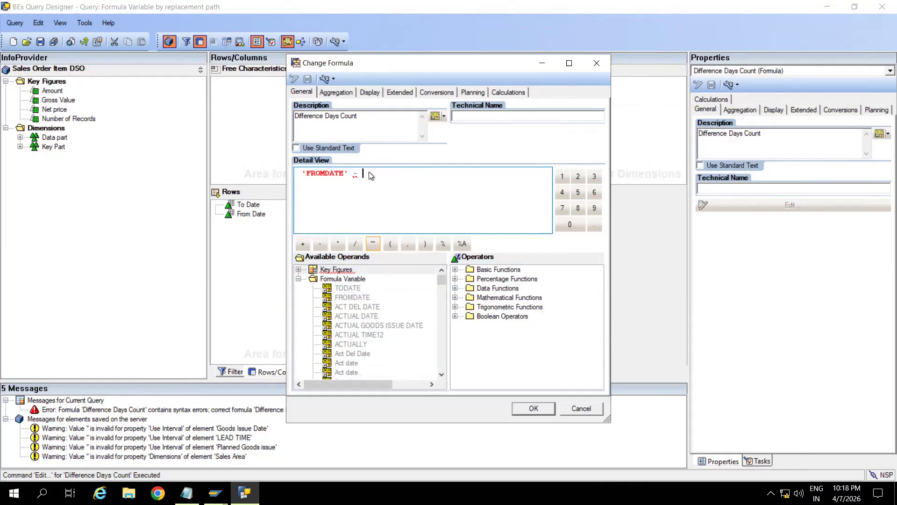
double_click(349, 289)
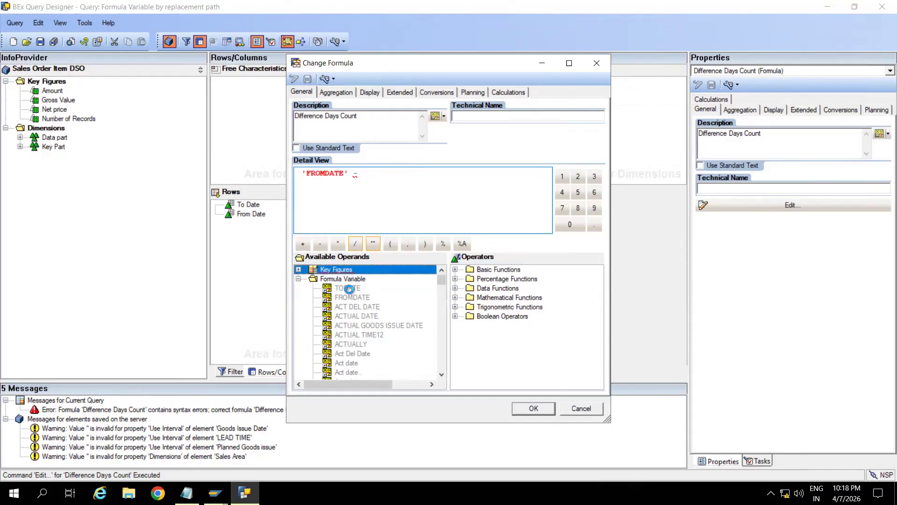
click(533, 408)
click(41, 42)
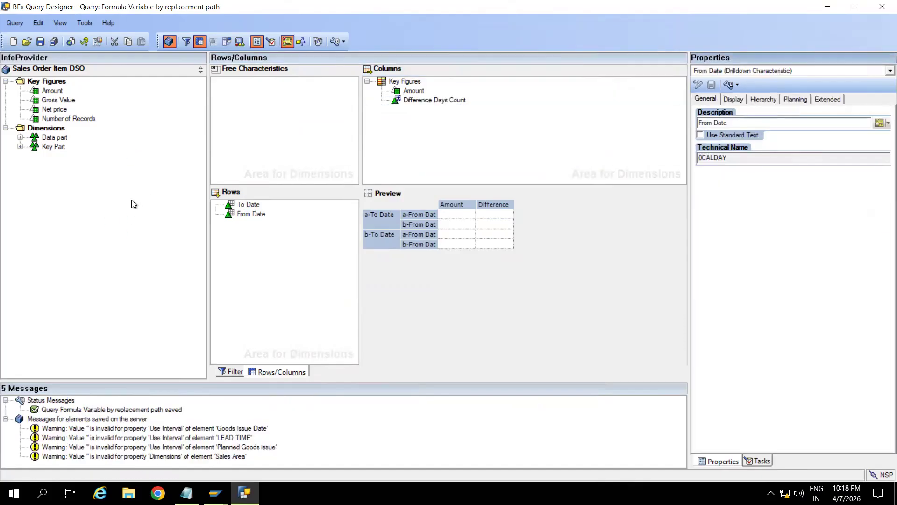
Switch to the SAP GUI Query Monitor and rerun the query with the reversed date difference formula.
key(alt+Tab)
click(152, 31)
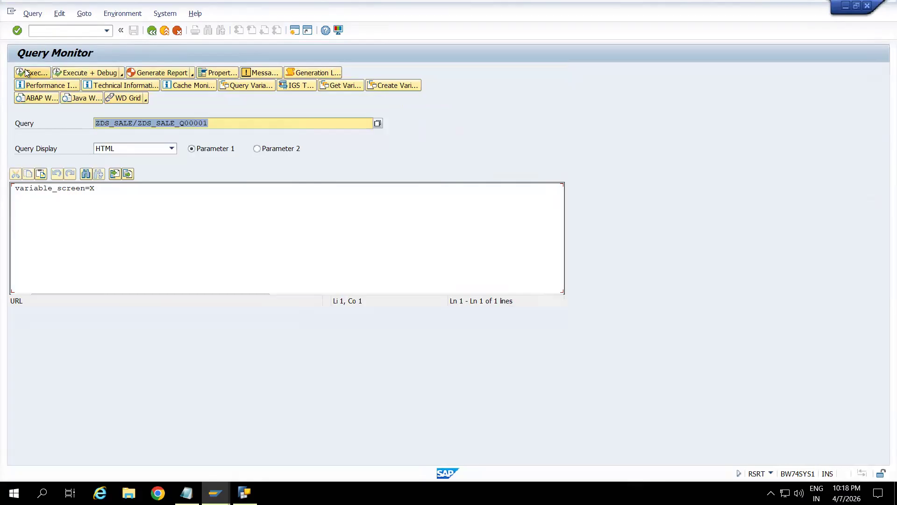
click(24, 73)
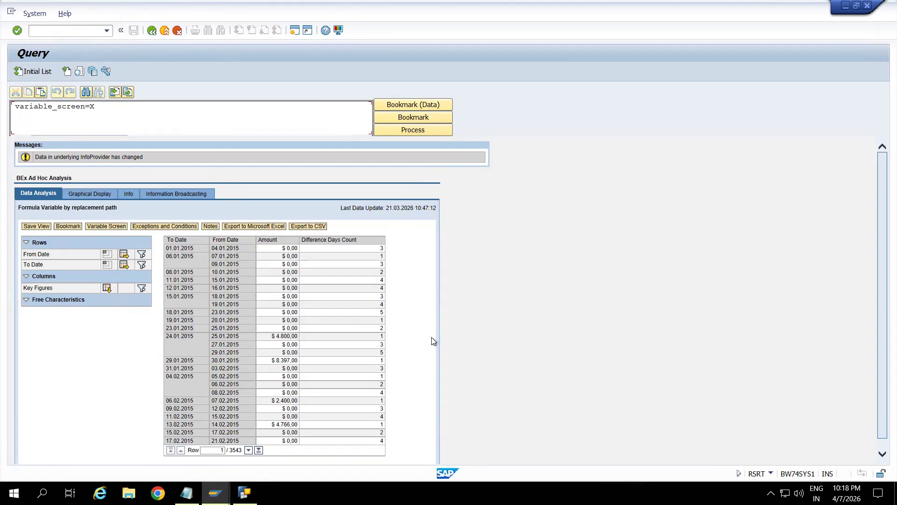
Switch to Notepad and add the note line "From Date --> One formula variable with replacement".
key(alt+Tab)
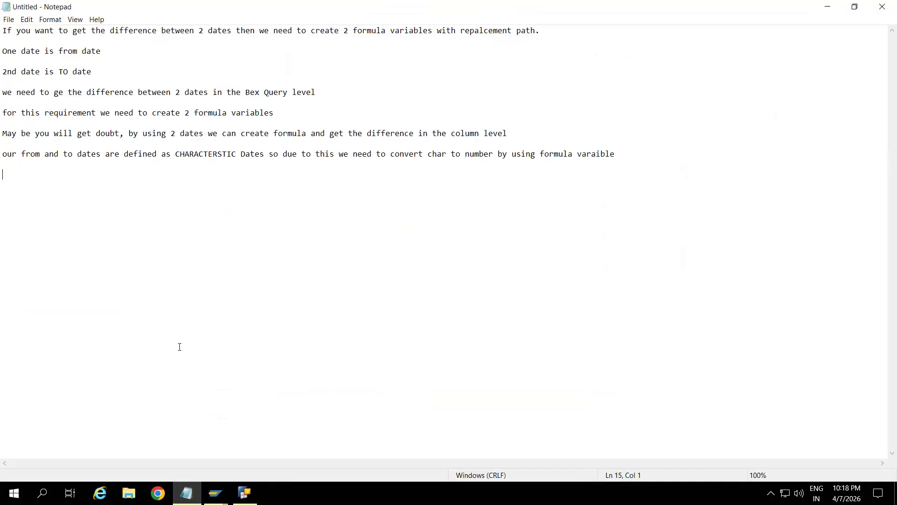
key(BackSpace)
text(From Dat)
text(e)
text( --> One)
text( formula)
text( variable )
text(with replace)
text(ment )
Add the note line "to date--> another formula variable with replacment path" below the From Date note.
text(to)
text( d)
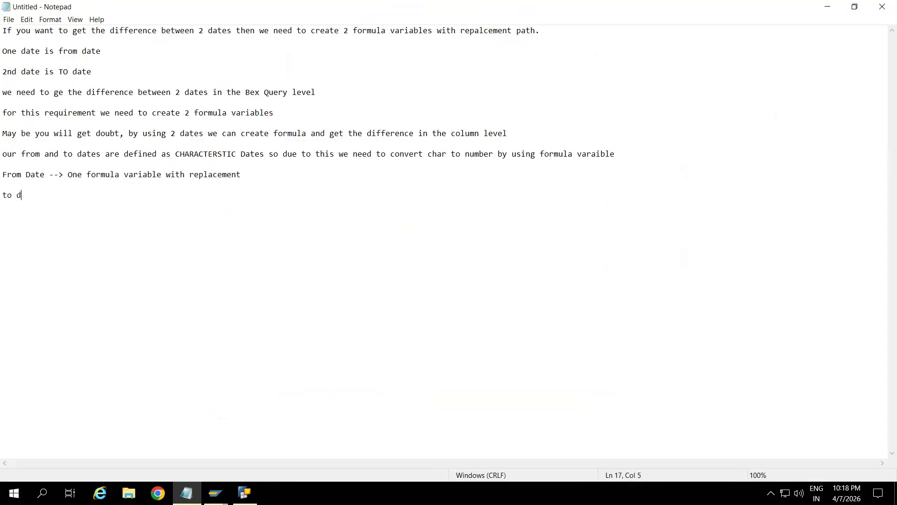
text(ate--> another formula variable with replacment path)
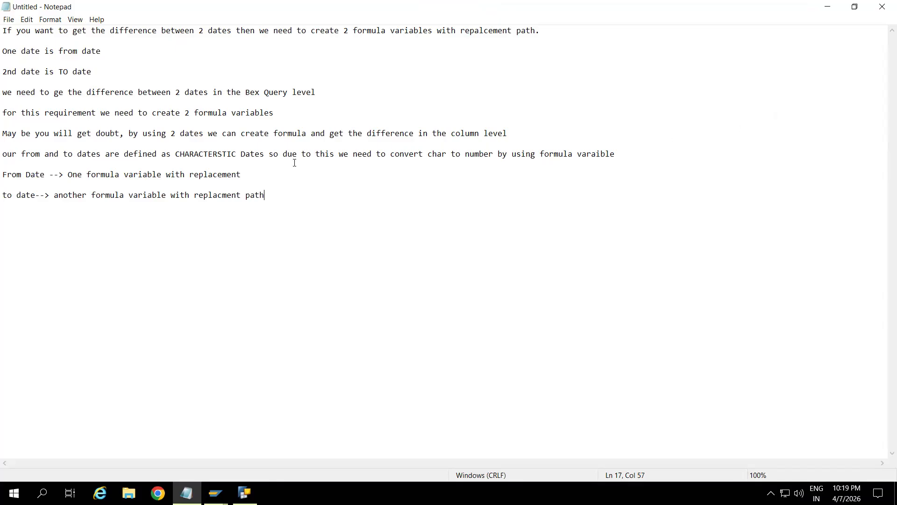
text(path)
click(269, 196)
key(Return)
Switch to BEx Query Designer and move From Date and To Date from the rows to the free characteristics.
key(alt+Tab)
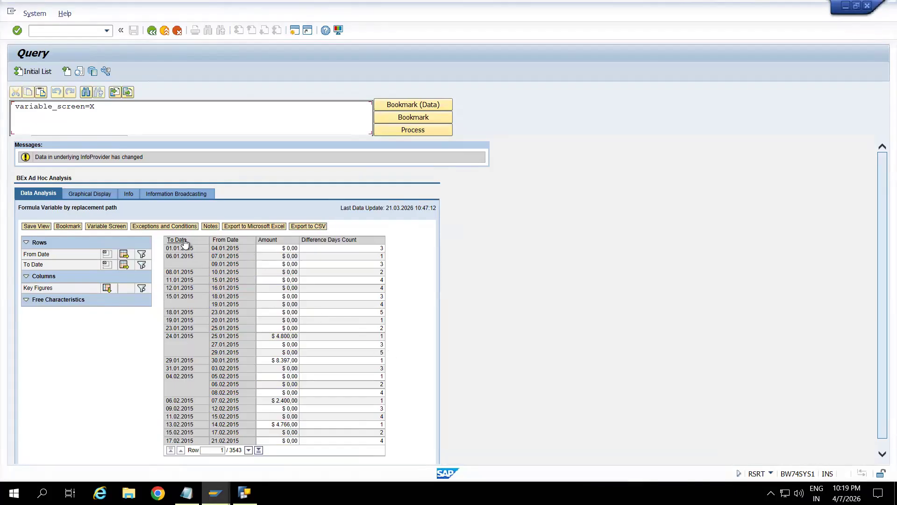
click(243, 492)
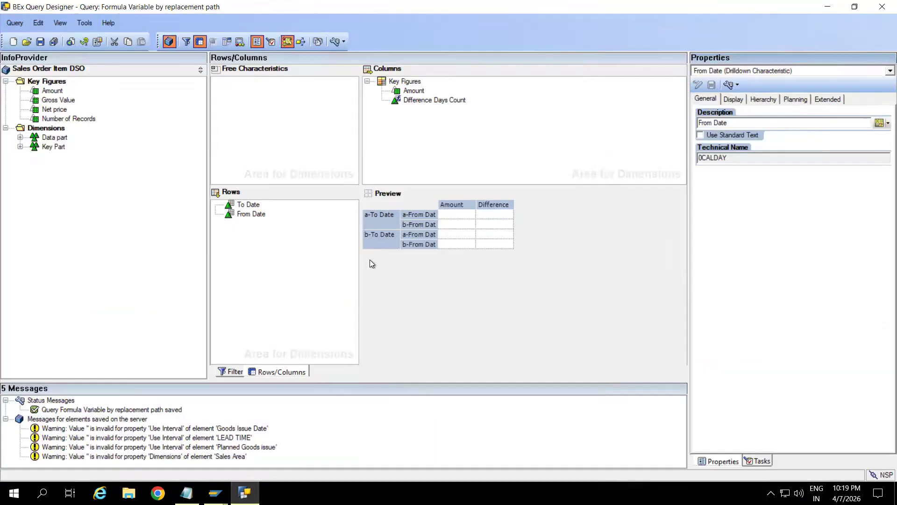
click(246, 204)
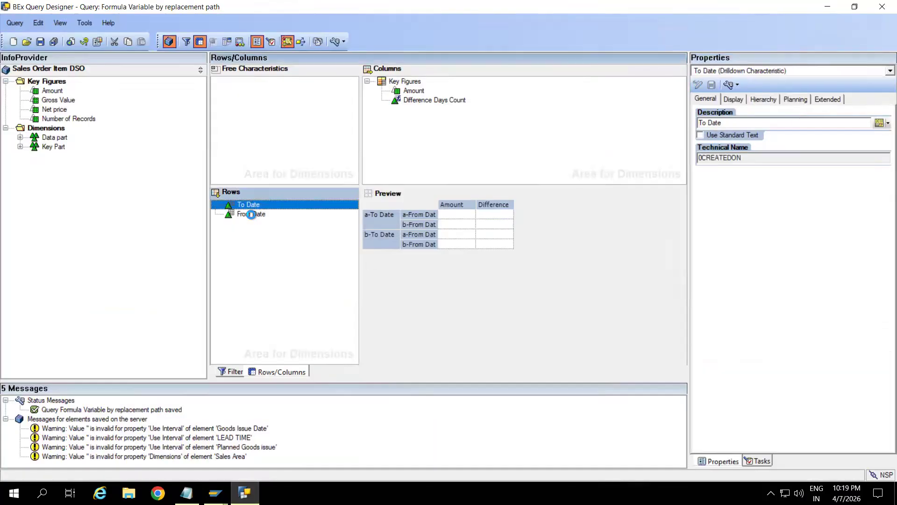
click(250, 215)
drag(251, 218, 253, 156)
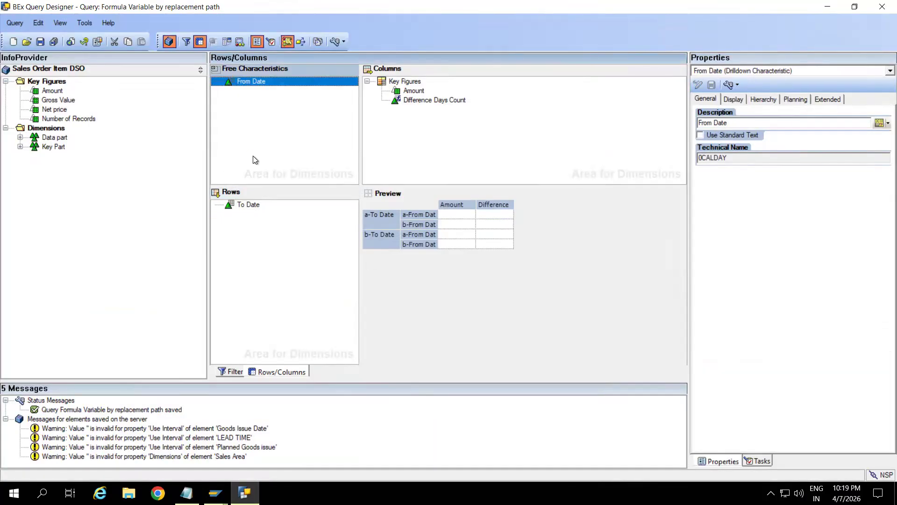
drag(245, 205, 251, 164)
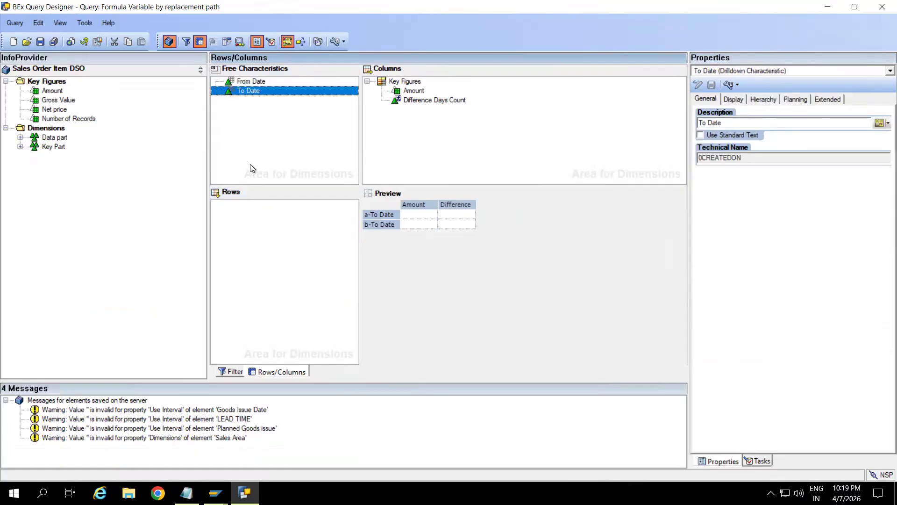
Add BW: Document Number from the Key Part dimension to the rows and save the query.
click(20, 146)
drag(88, 155, 274, 234)
click(41, 42)
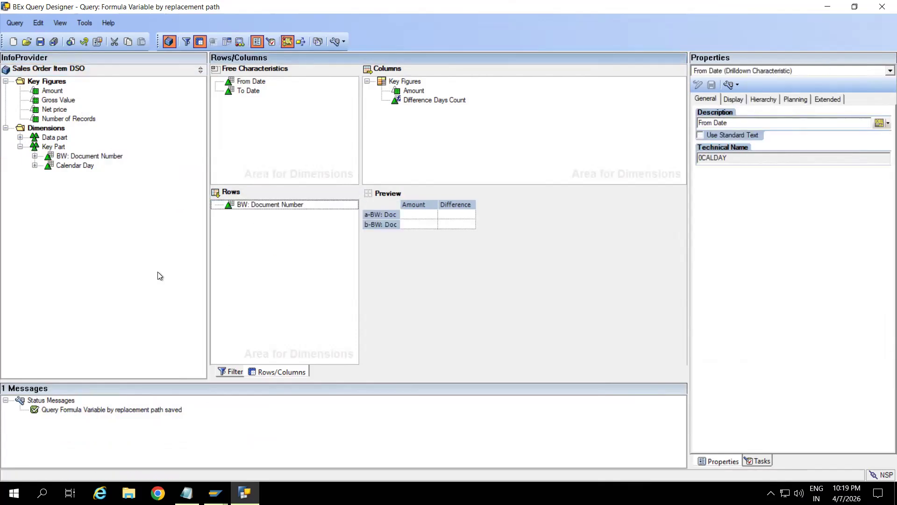
Switch to the SAP GUI Query Monitor and execute the query with BW: Document Number in the rows.
key(alt+Tab)
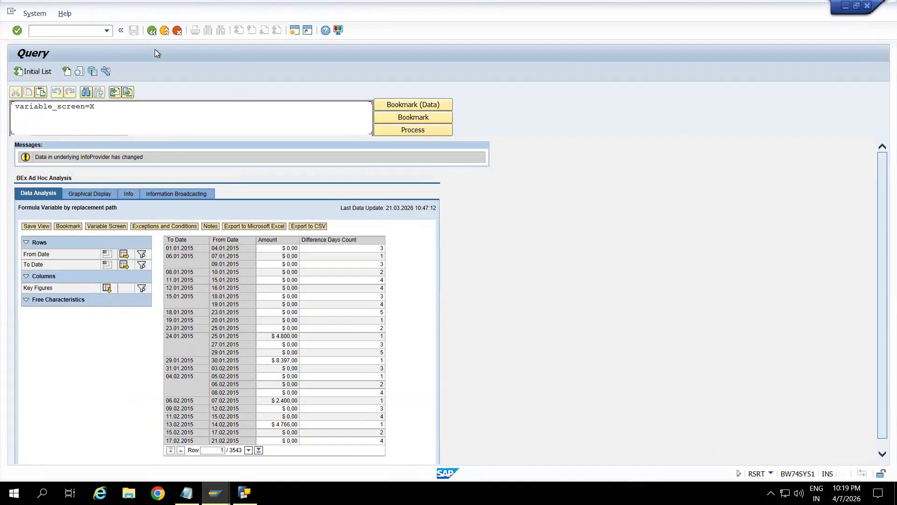
click(152, 30)
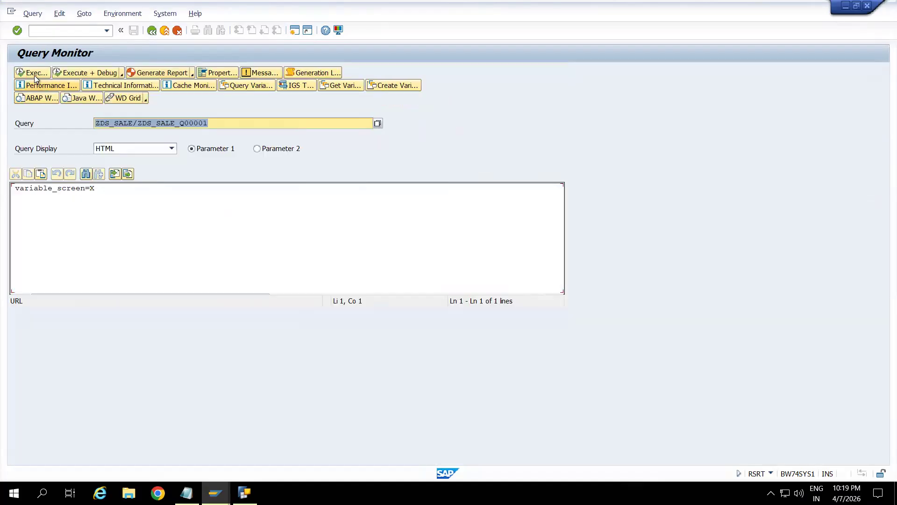
click(35, 74)
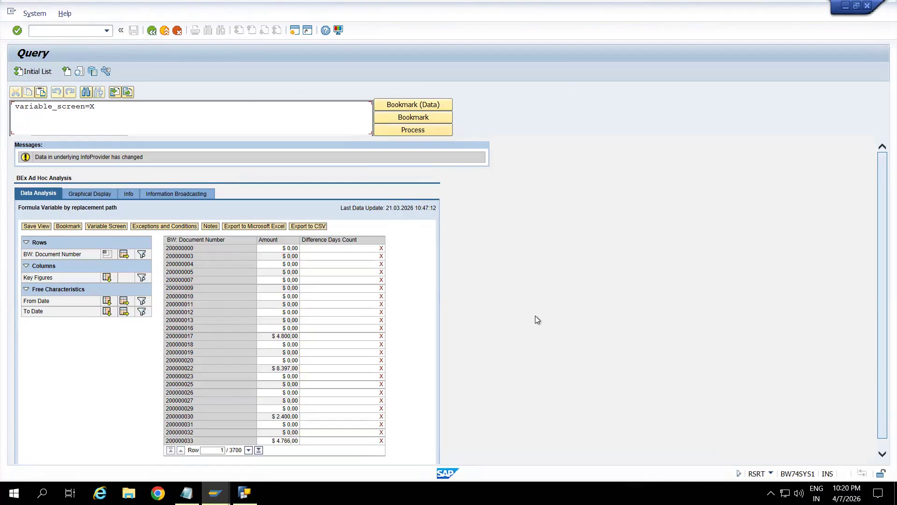
Switch to BEx Query Designer, swap BW: Document Number in the rows for From Date and To Date, and save the query.
key(alt+Tab)
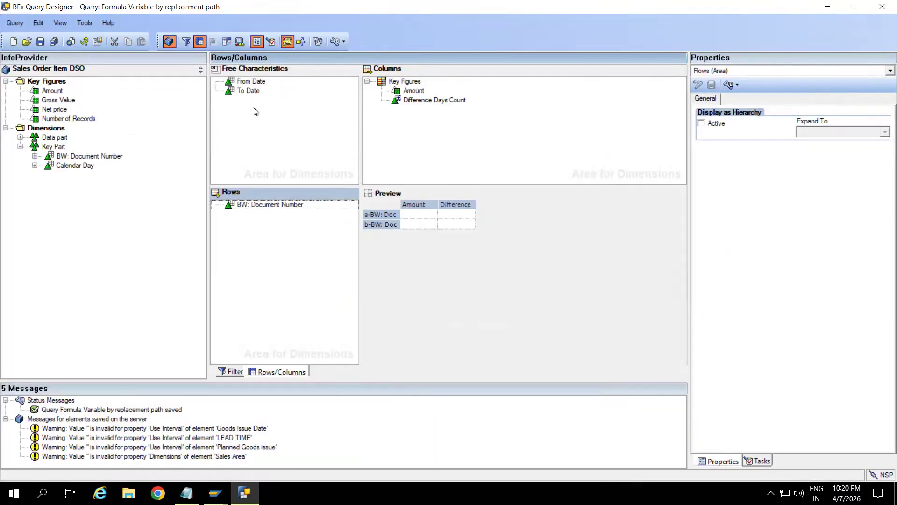
click(254, 82)
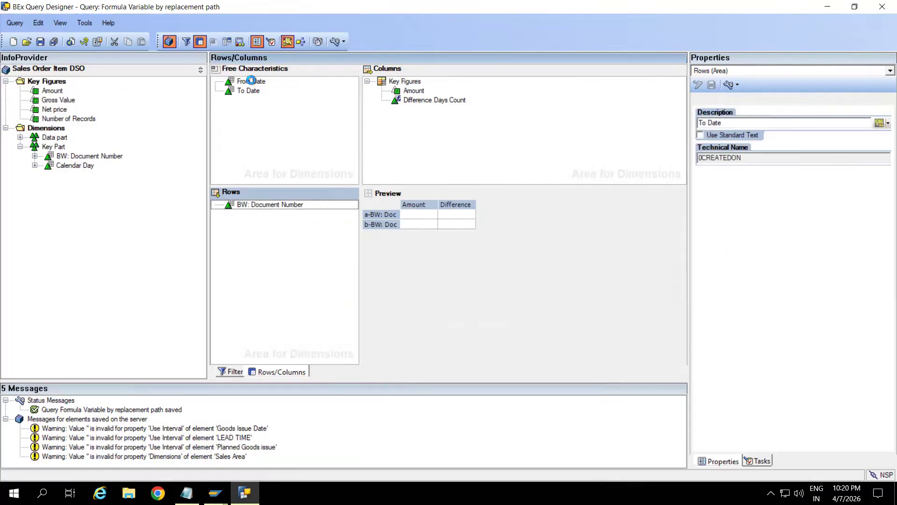
click(264, 214)
key(alt+Tab)
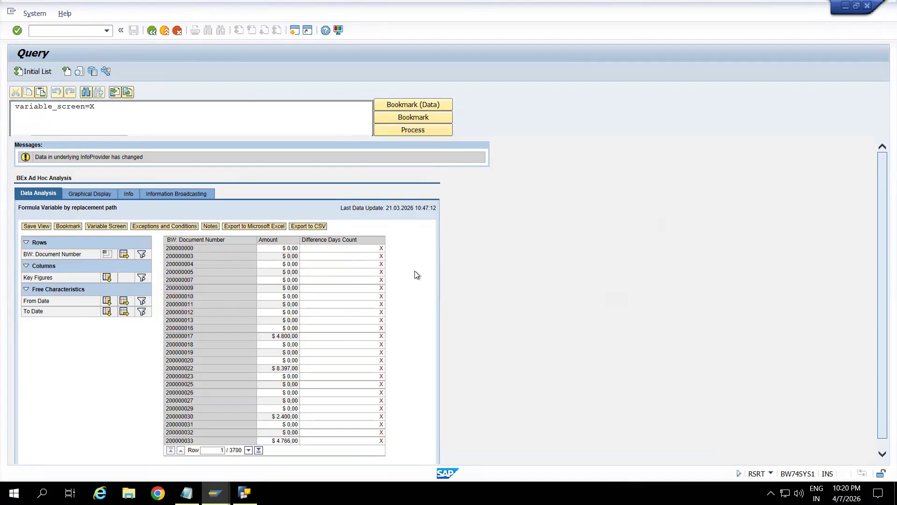
key(alt+Tab)
mouse_move(248, 207)
mouse_down()
mouse_move(265, 168)
mouse_move(248, 83)
mouse_move(313, 104)
mouse_move(254, 209)
mouse_up()
drag(250, 82, 254, 236)
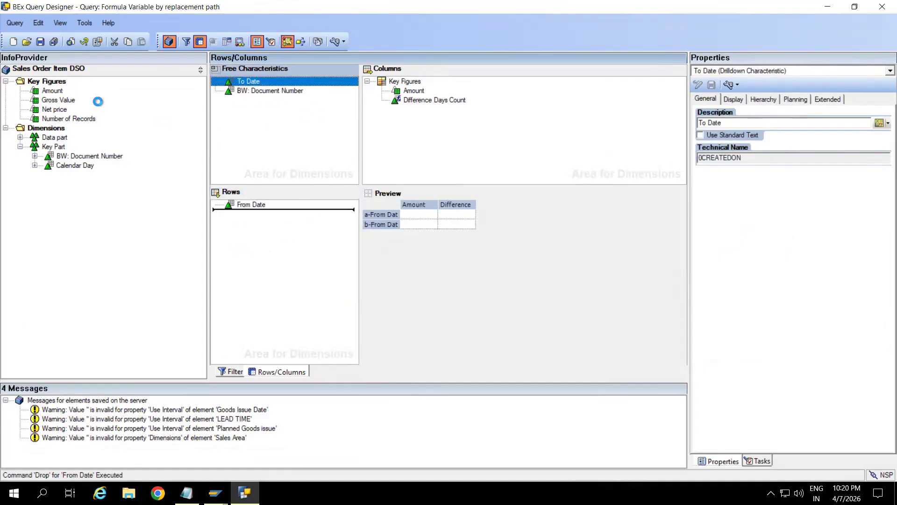
key(ctrl+s)
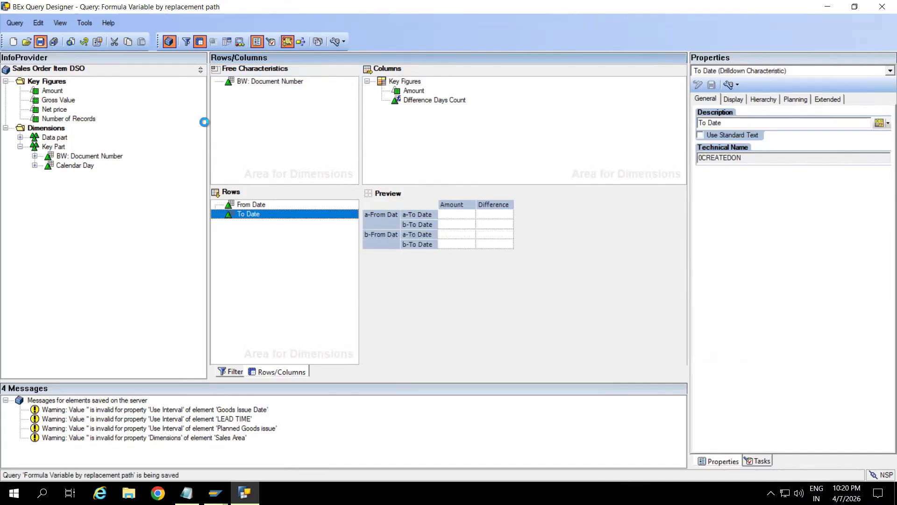
Switch to the SAP GUI Query Monitor and execute the query again with From Date and To Date in the rows.
key(alt+Tab)
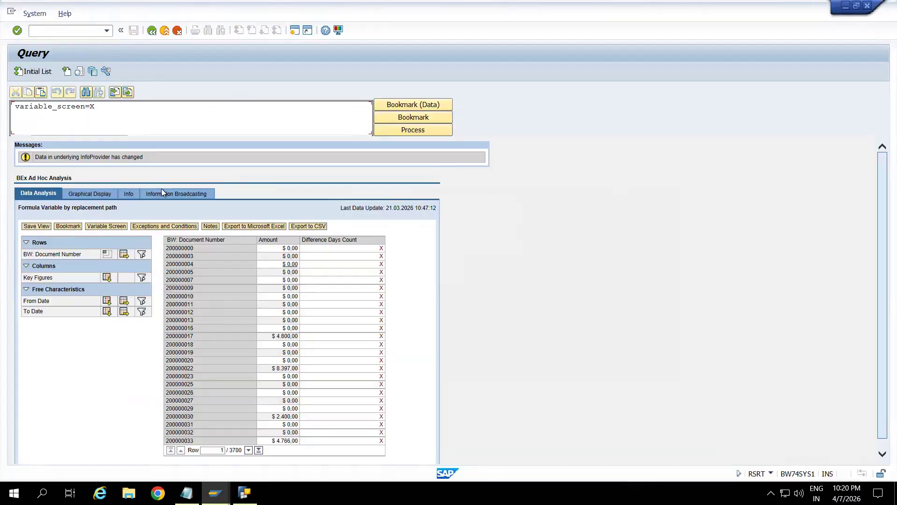
click(152, 31)
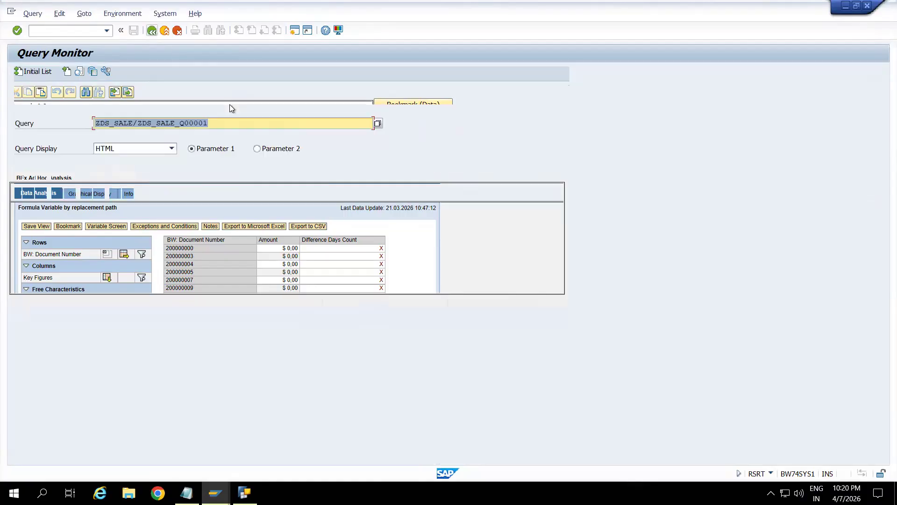
click(37, 74)
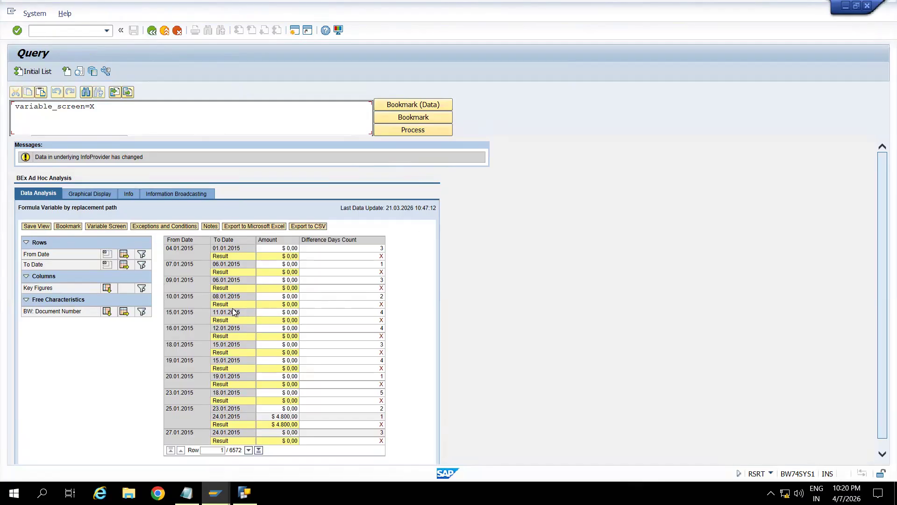
Switch to BEx Query Designer, set the results rows of To Date to Always Suppress, and save the query.
key(alt+Tab)
click(254, 214)
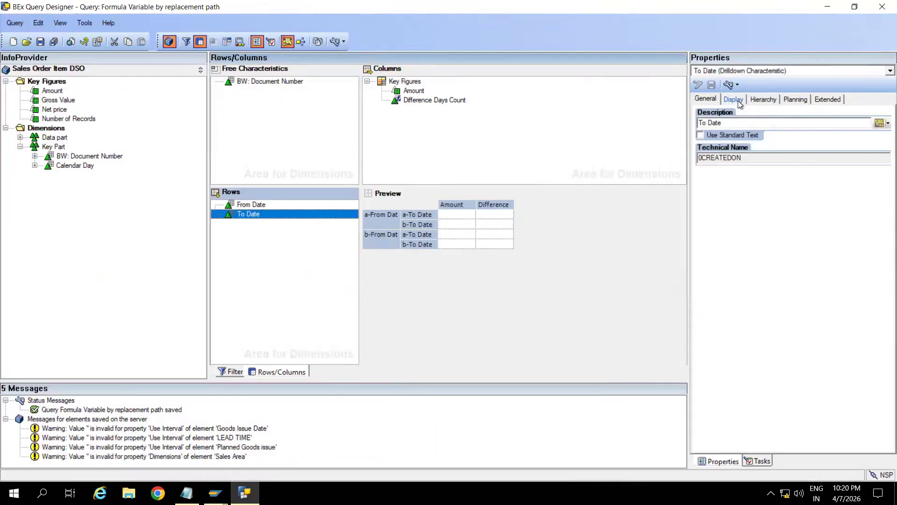
click(739, 100)
click(744, 259)
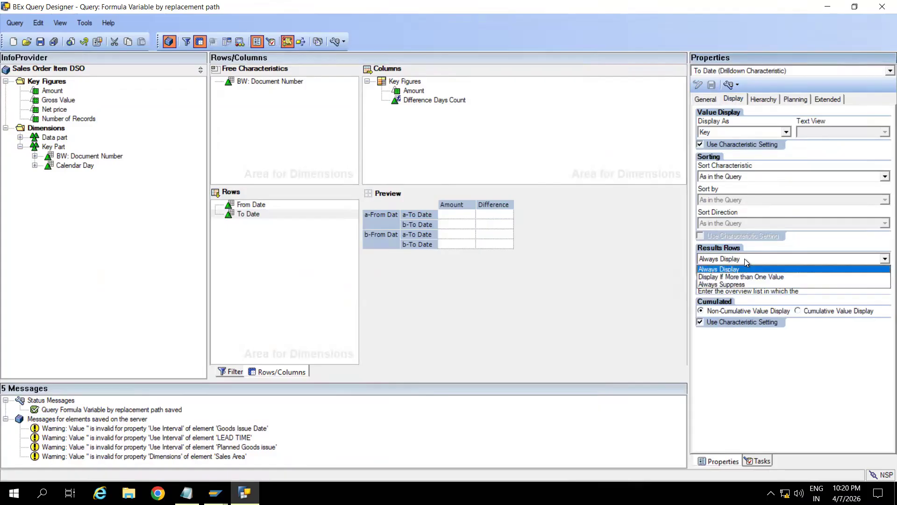
click(742, 283)
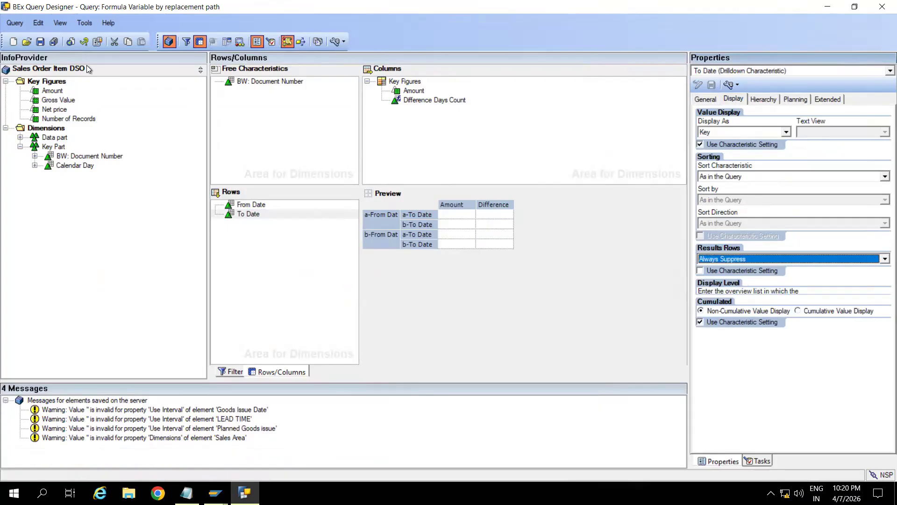
click(40, 42)
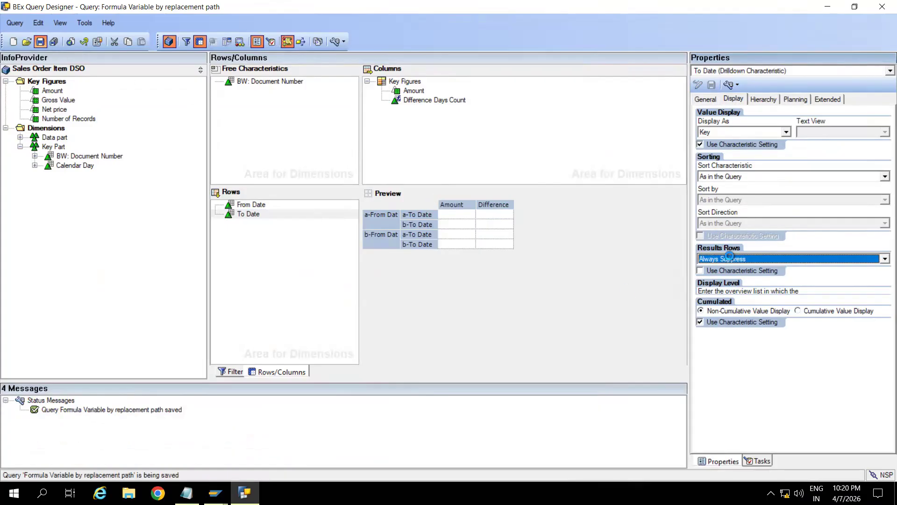
Switch to the SAP GUI Query Monitor and rerun the query with the To Date results rows suppressed.
key(alt+Tab)
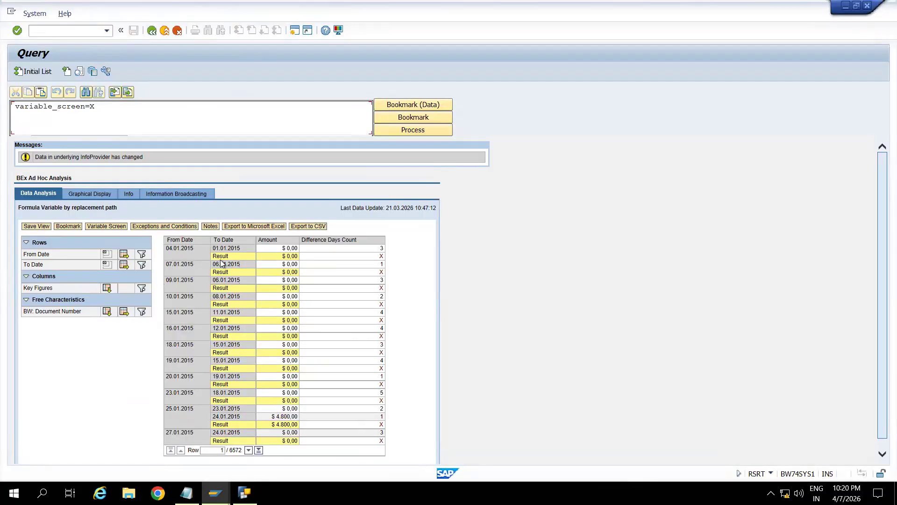
click(152, 30)
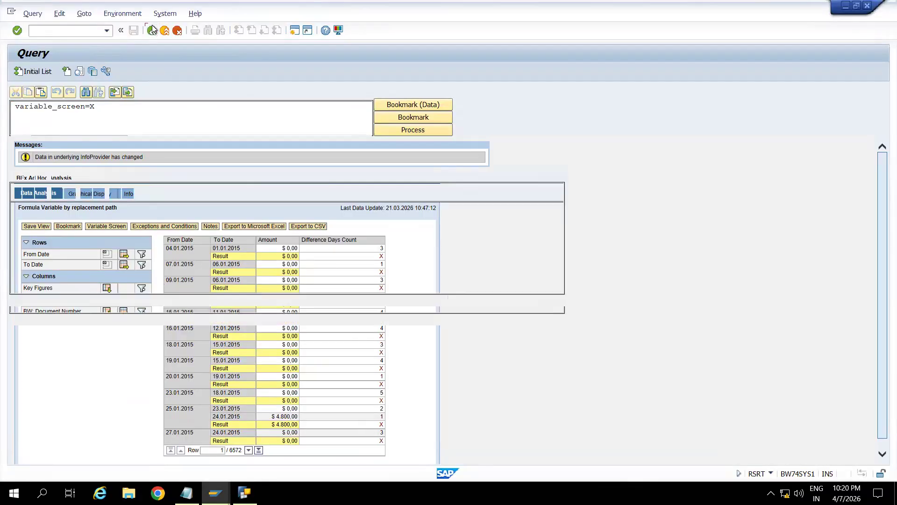
click(29, 71)
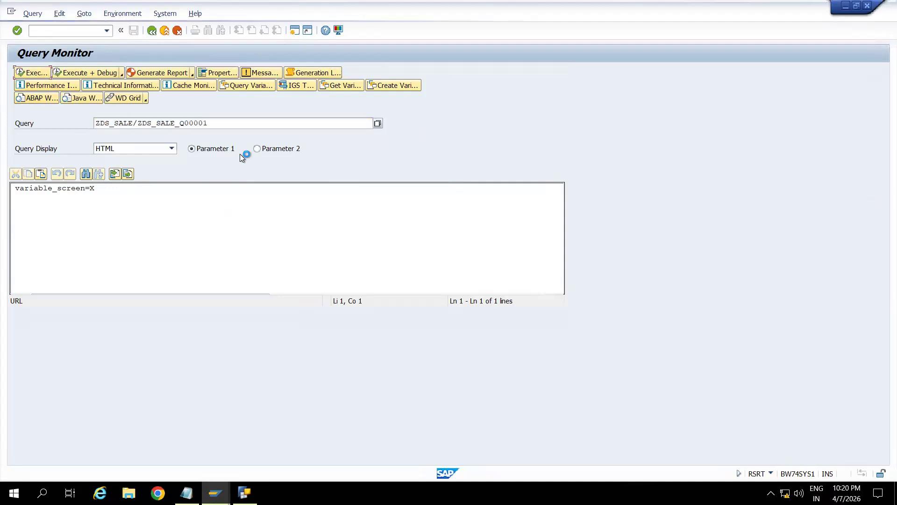